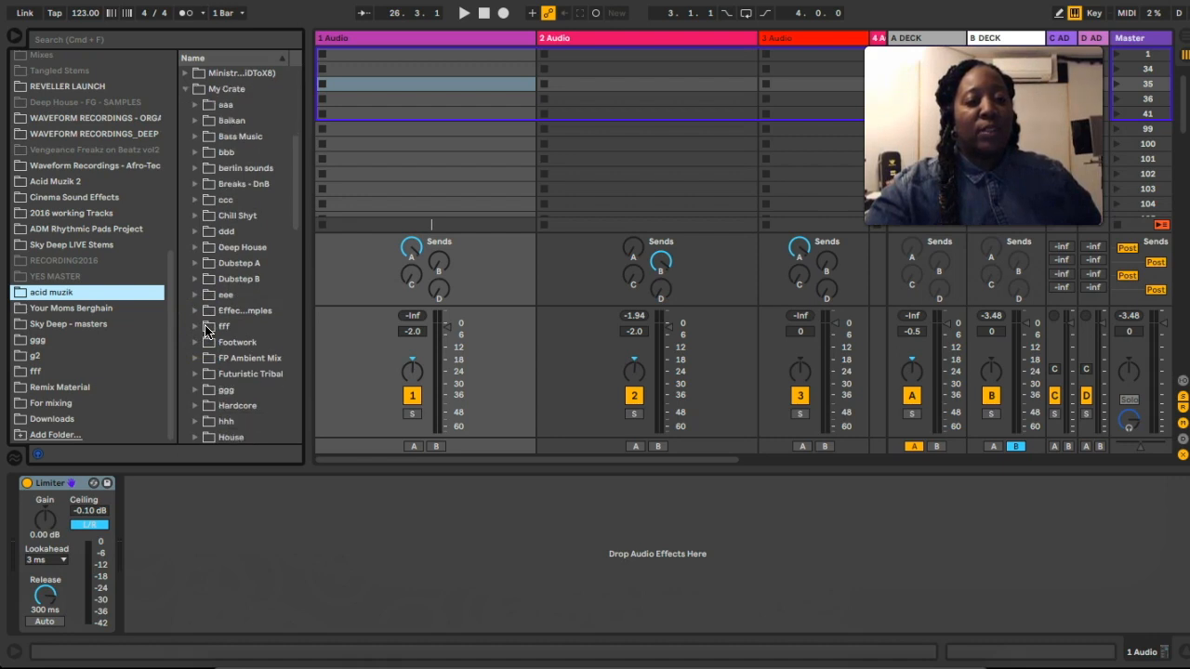
# Step: Load blind date final export.wav from the LLL crate folder into the scene 34 slot of track 1 Audio
pyautogui.click(236, 294)
pyautogui.moveTo(237, 302); pyautogui.dragTo(490, 54)
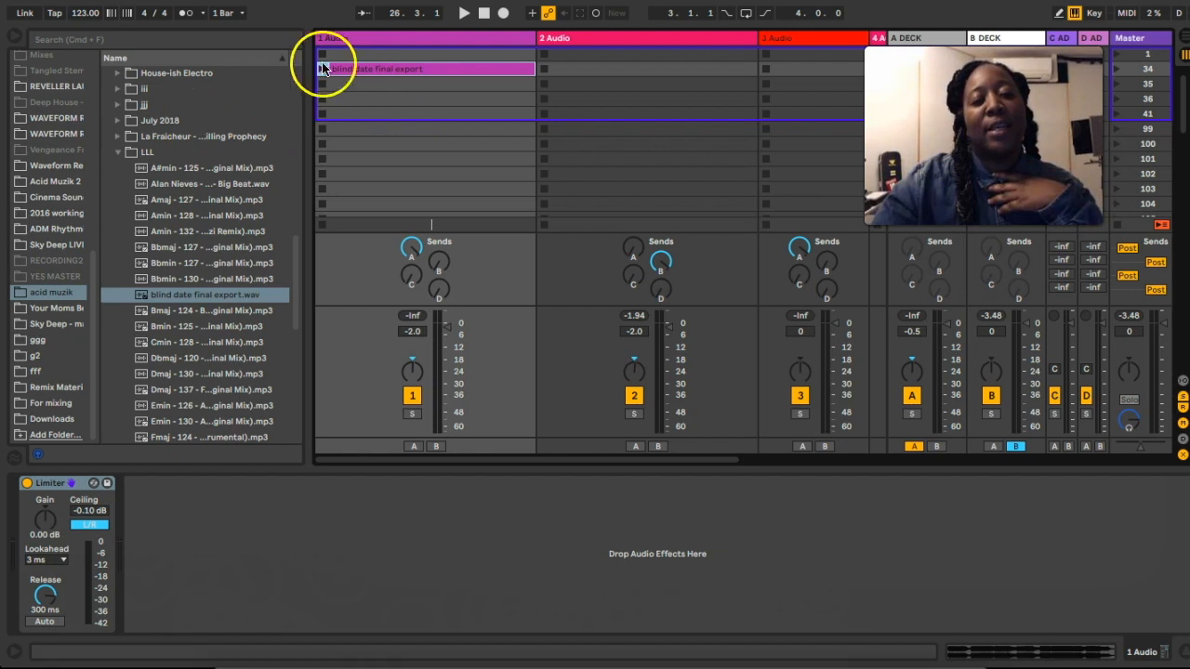
pyautogui.click(385, 67)
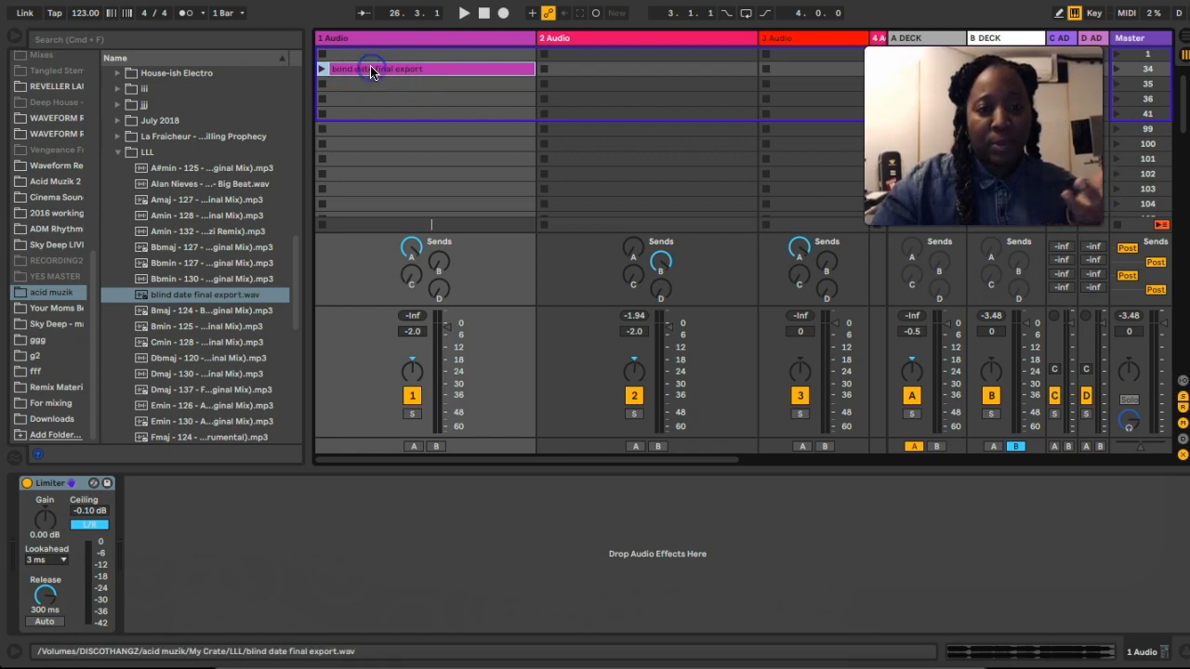
pyautogui.click(368, 84)
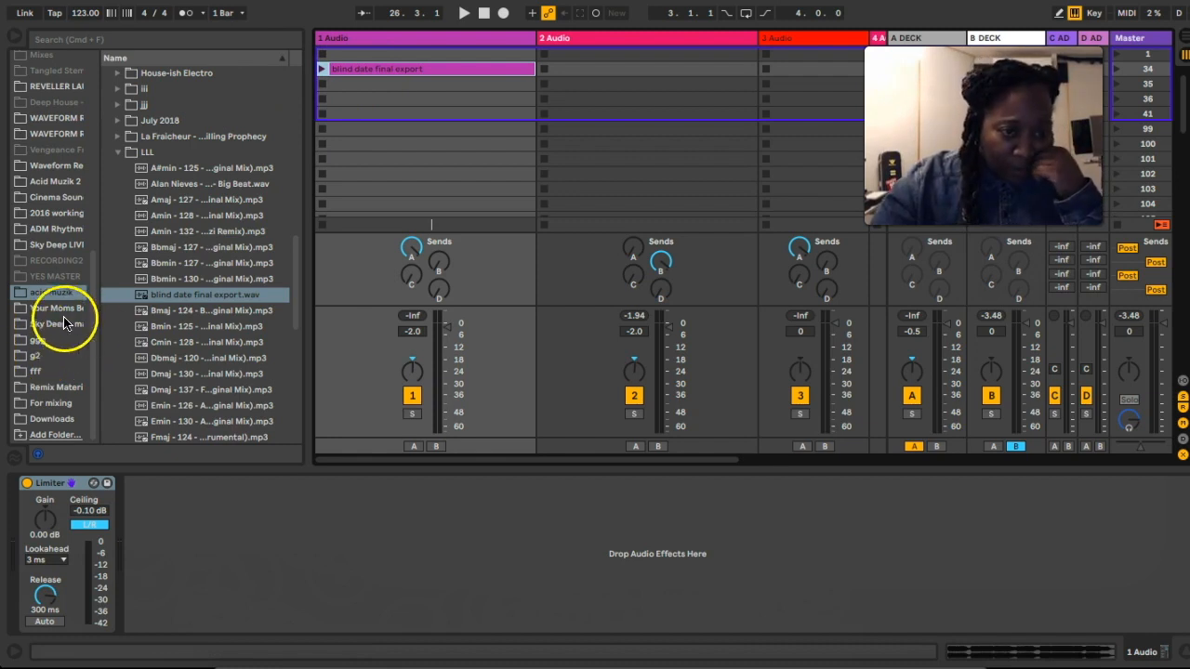
# Step: Examine how the saved clips in the User Library's Deep Tribal folder are named, widening the browser to read the full names
pyautogui.scroll(8, 46, 282)
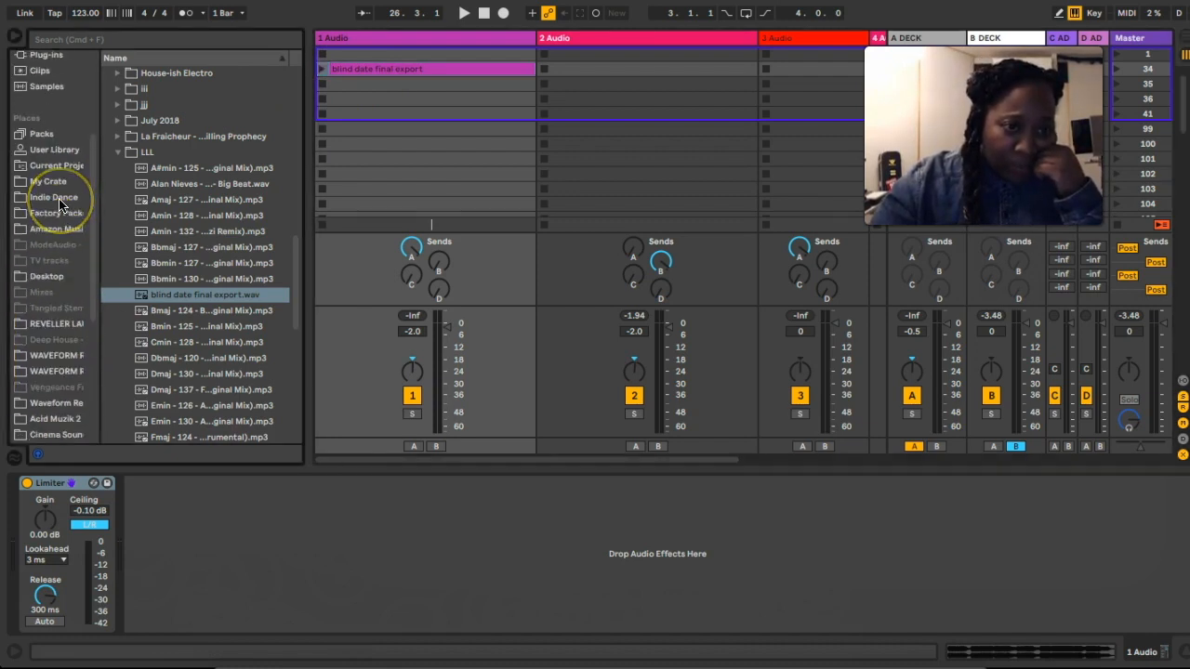
pyautogui.click(55, 214)
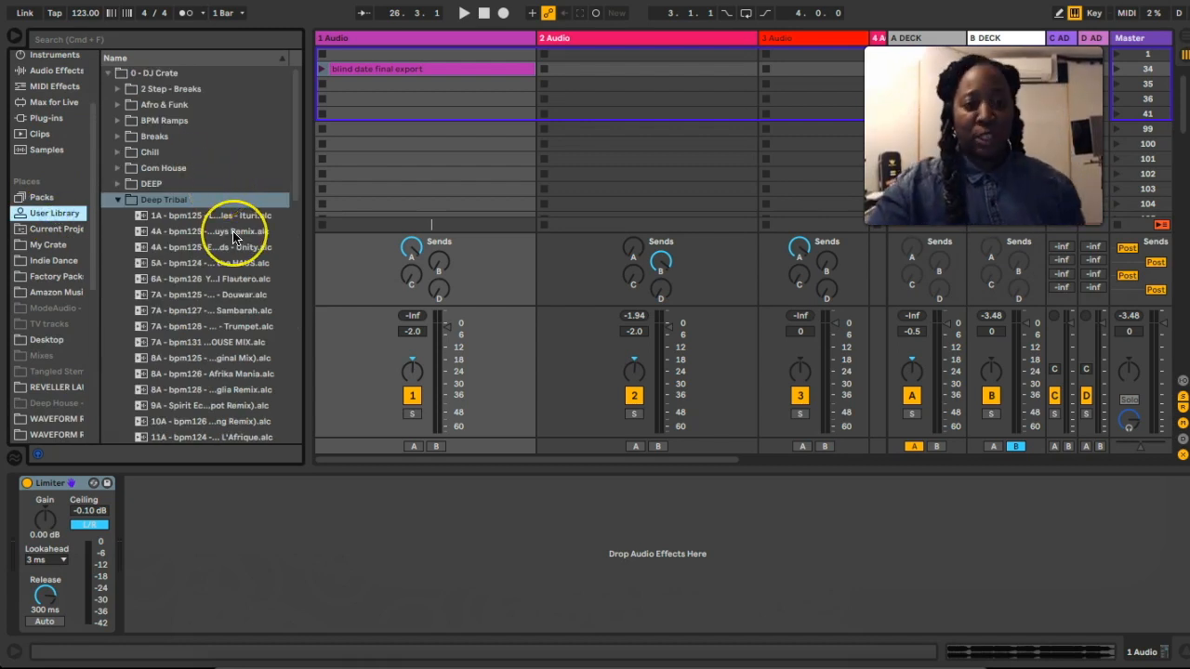
pyautogui.scroll(-3, 232, 233)
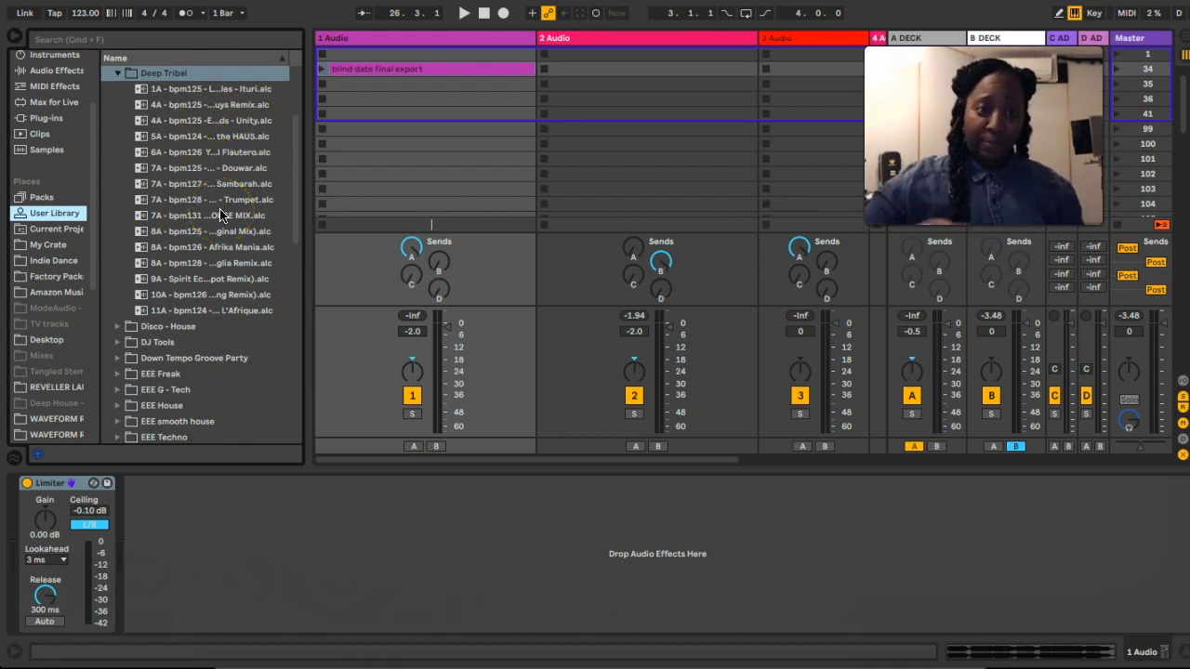
pyautogui.click(152, 89)
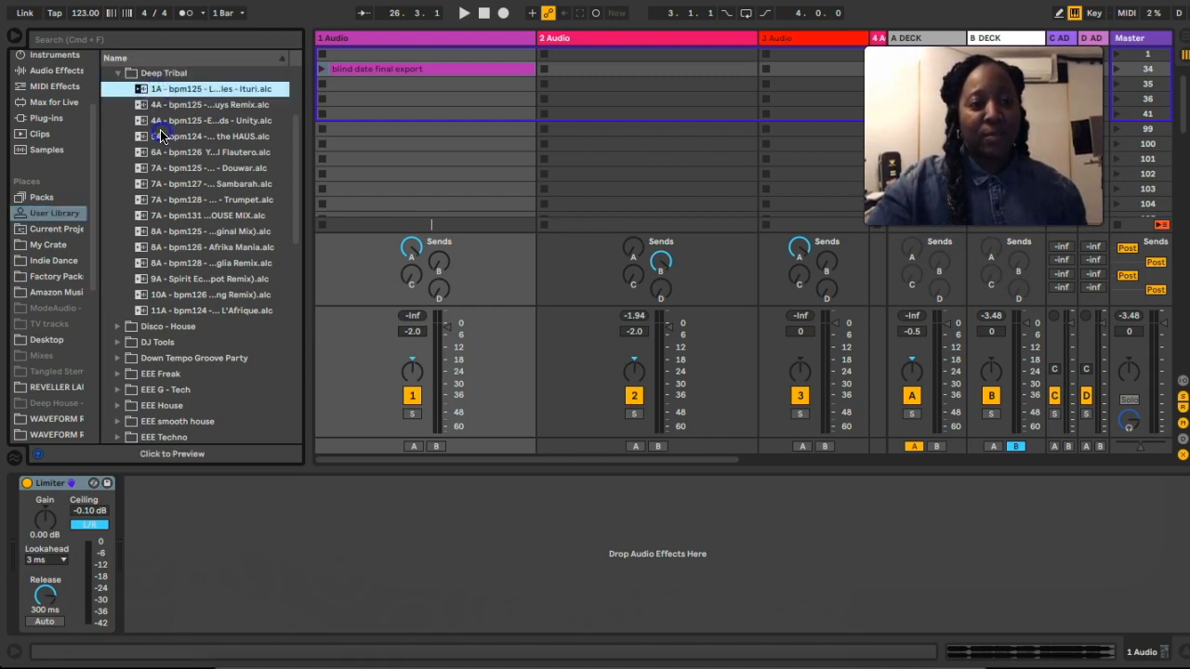
pyautogui.click(162, 135)
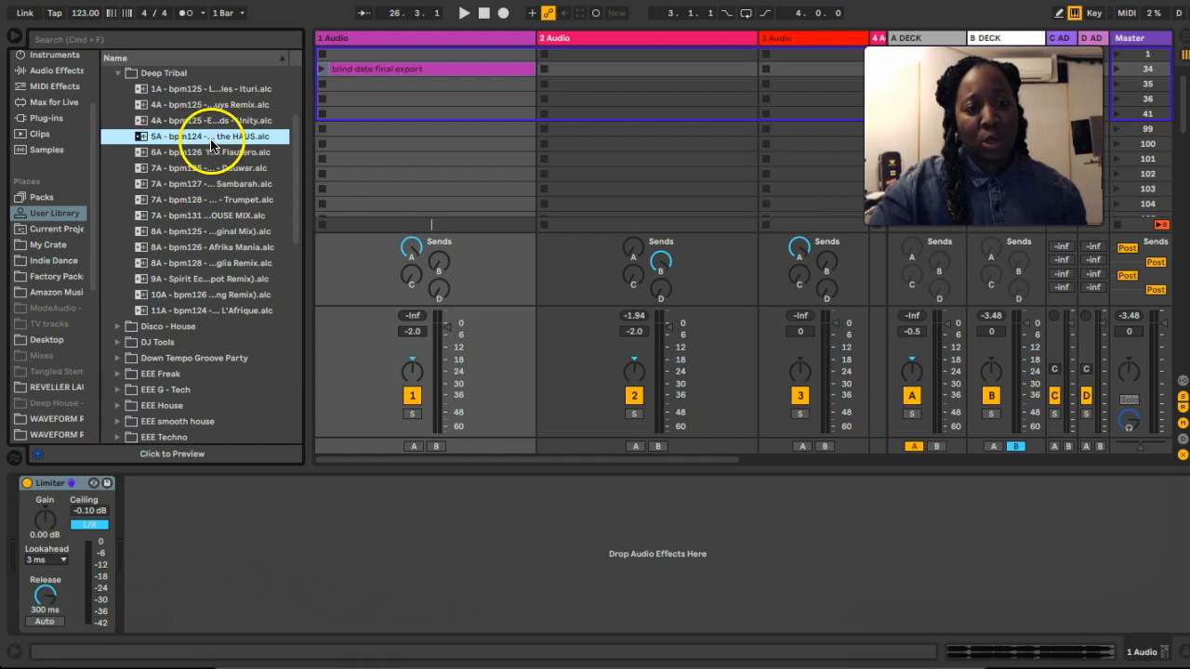
pyautogui.moveTo(306, 152); pyautogui.dragTo(464, 158)
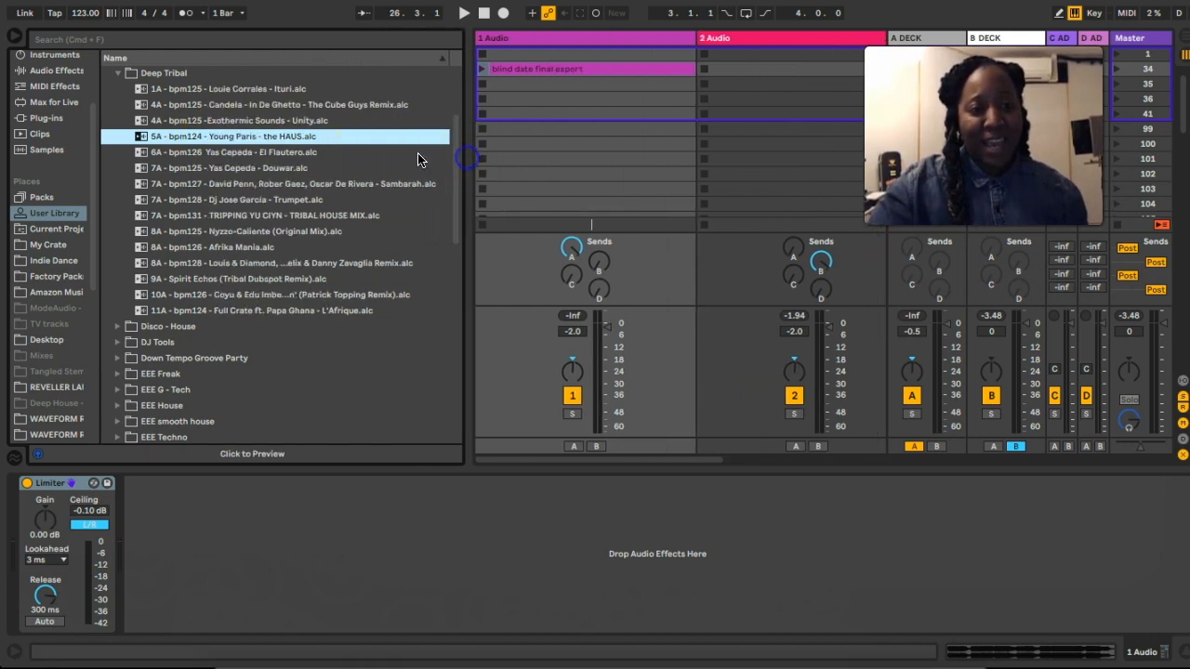
pyautogui.click(172, 173)
pyautogui.click(177, 217)
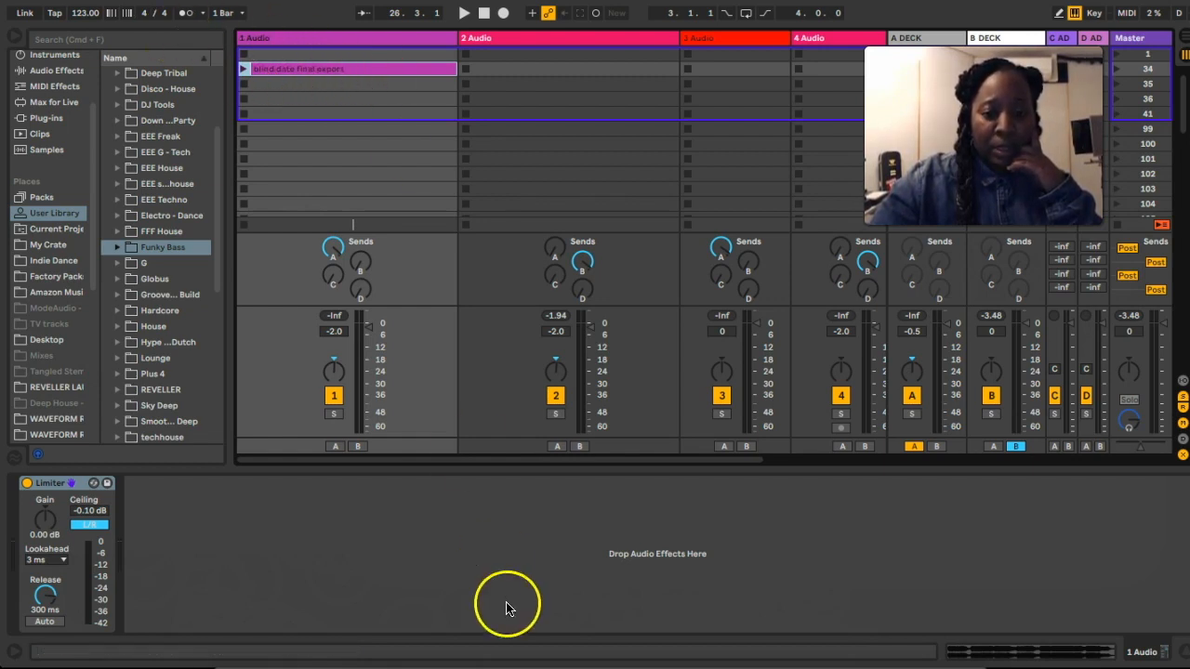
# Step: Switch to rekordbox and check the key of Blind Date in Untitled Playlist (1)
pyautogui.click(592, 662)
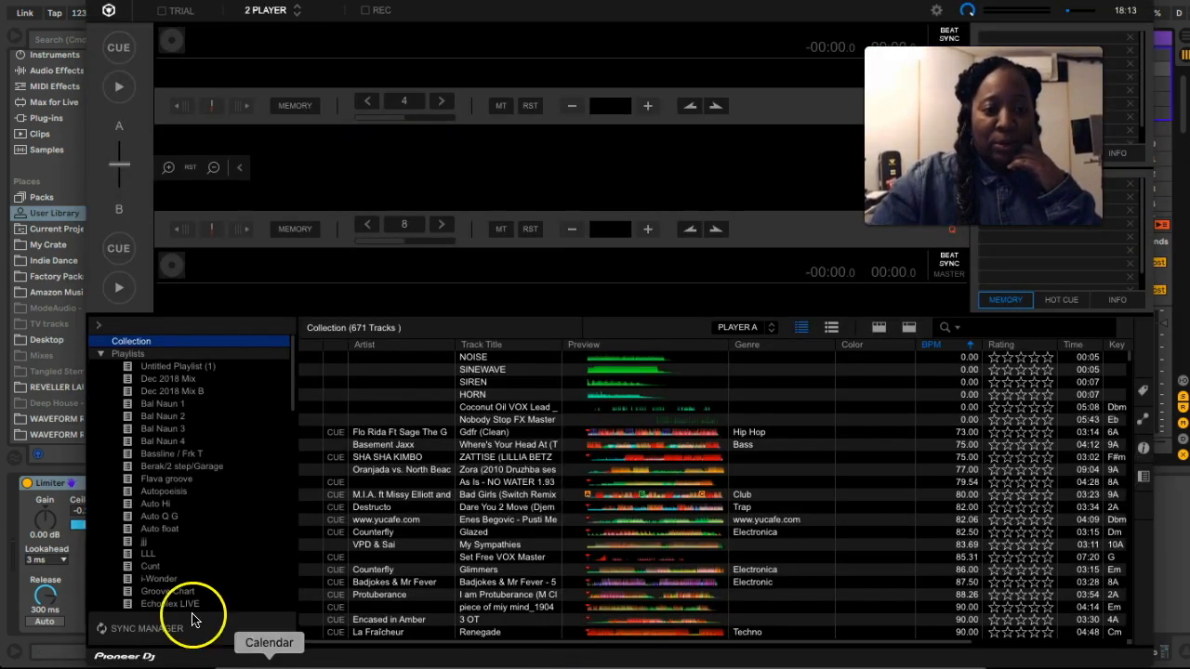
pyautogui.click(199, 368)
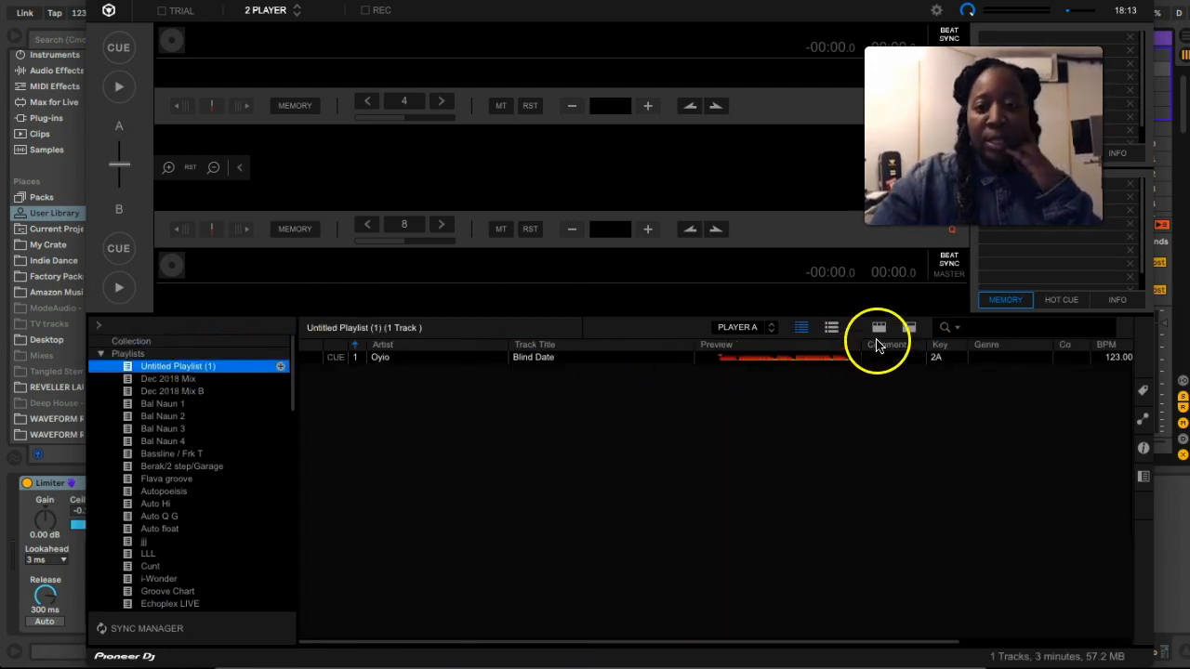
pyautogui.click(943, 358)
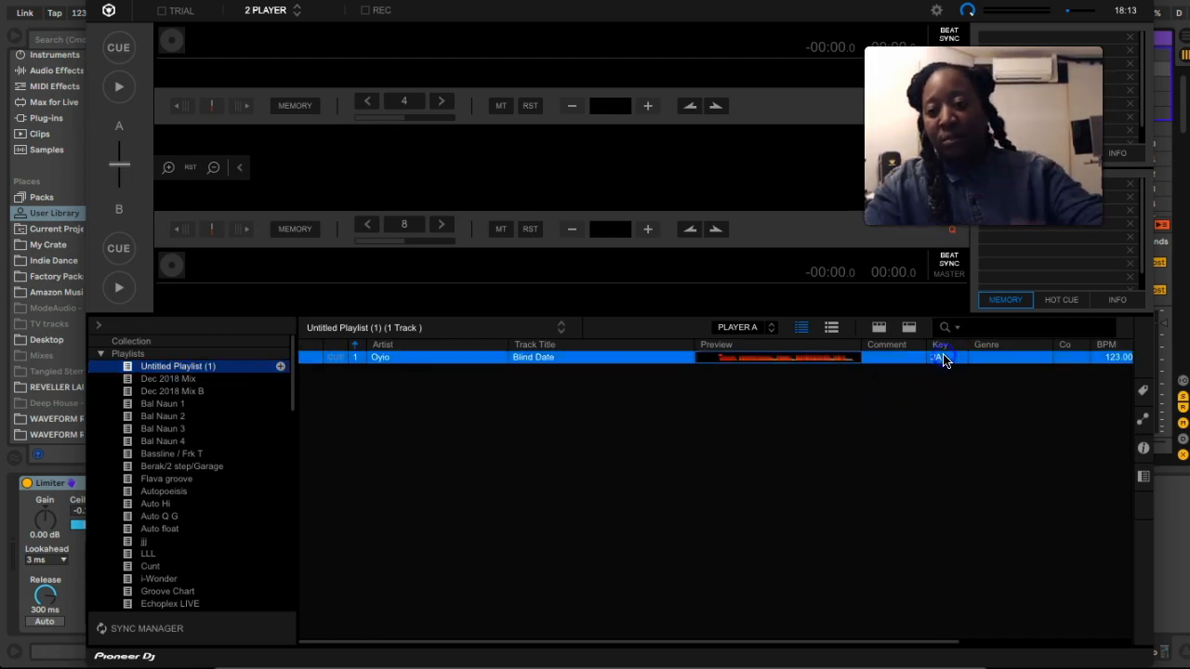
pyautogui.click(815, 423)
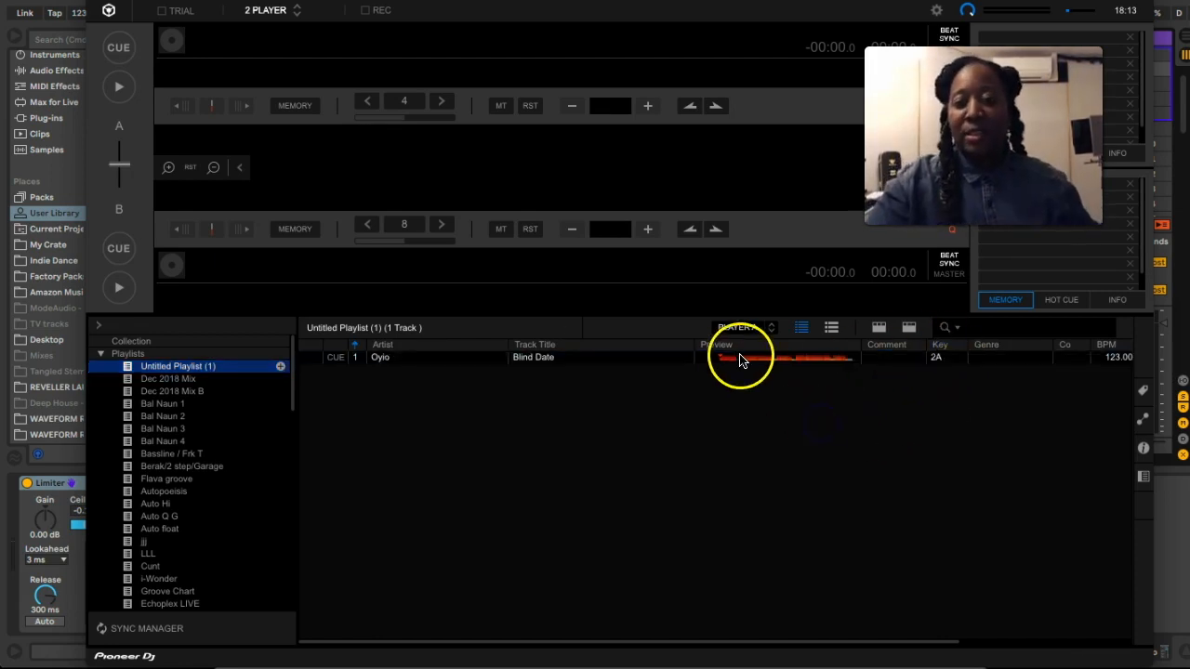
# Step: Analyze the Blind Date track for BPM/Grid and KEY with a BPM range of 78-155, and return to Ableton Live
pyautogui.rightClick(670, 362)
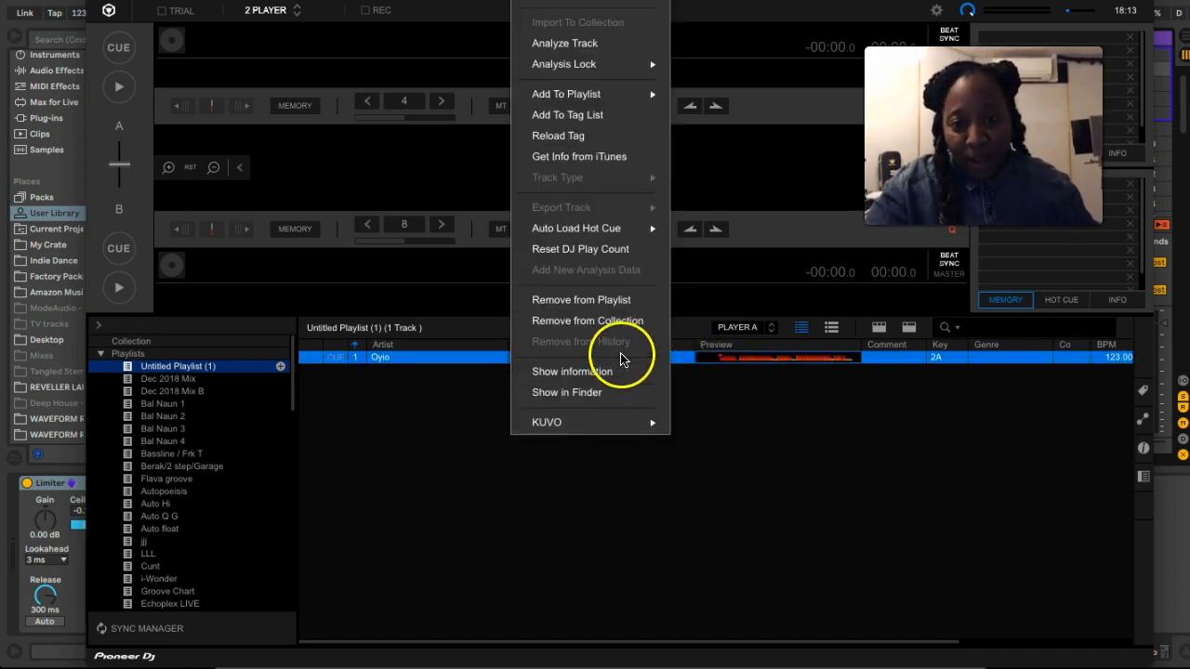
pyautogui.click(604, 51)
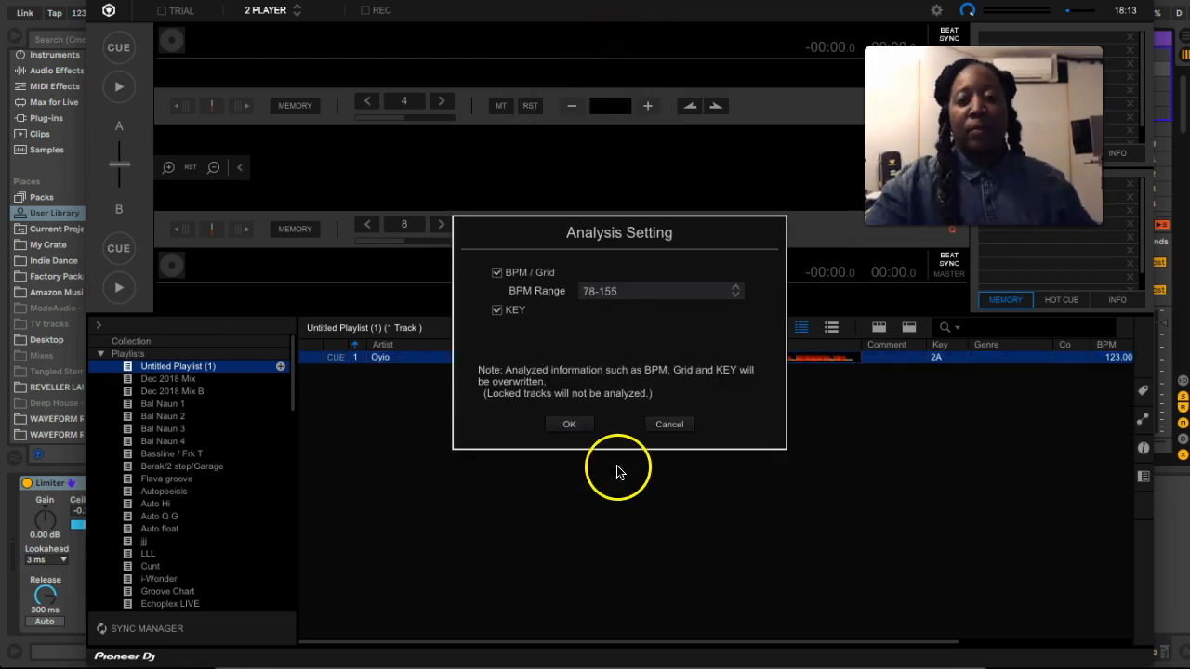
pyautogui.click(574, 425)
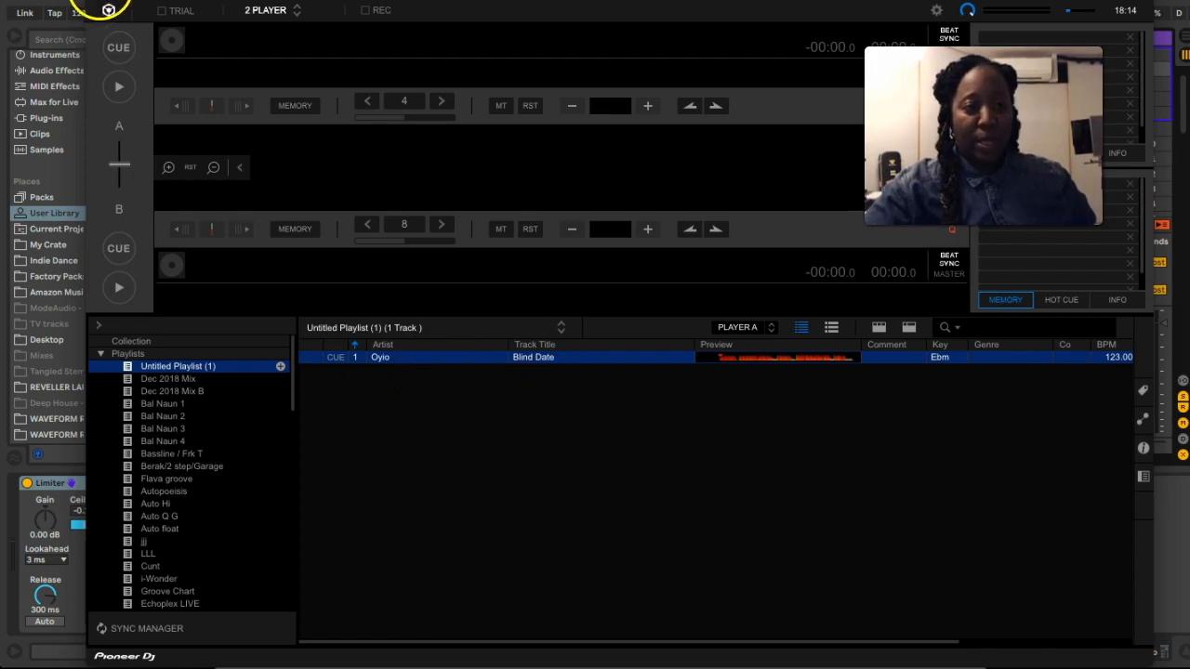
pyautogui.click(100, 0)
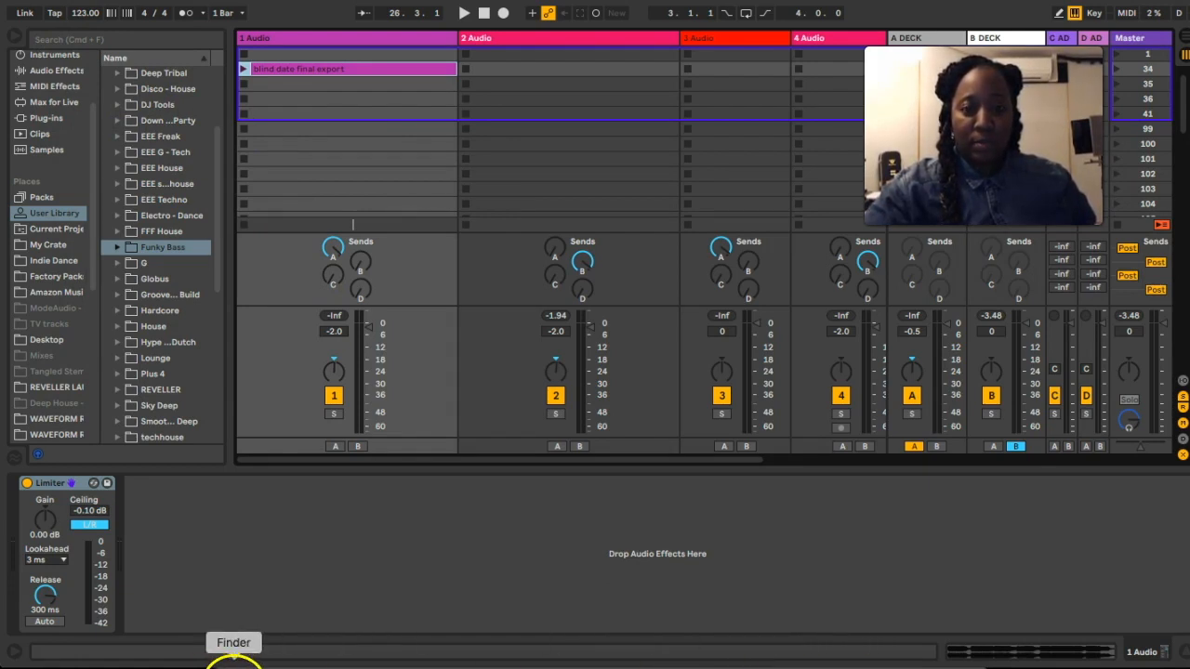
# Step: Search Finder for "camelo", open camelotHarmonicMixing-560x560.jpg and close the search window
pyautogui.click(234, 662)
pyautogui.click(999, 42)
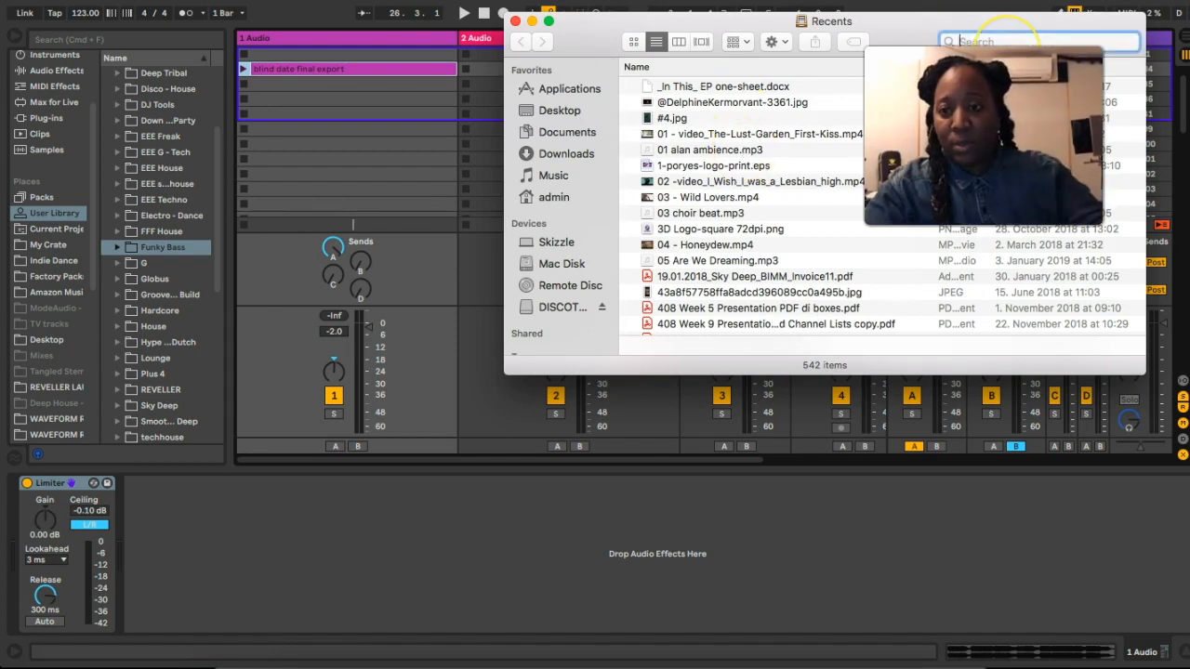
pyautogui.write('camelo')
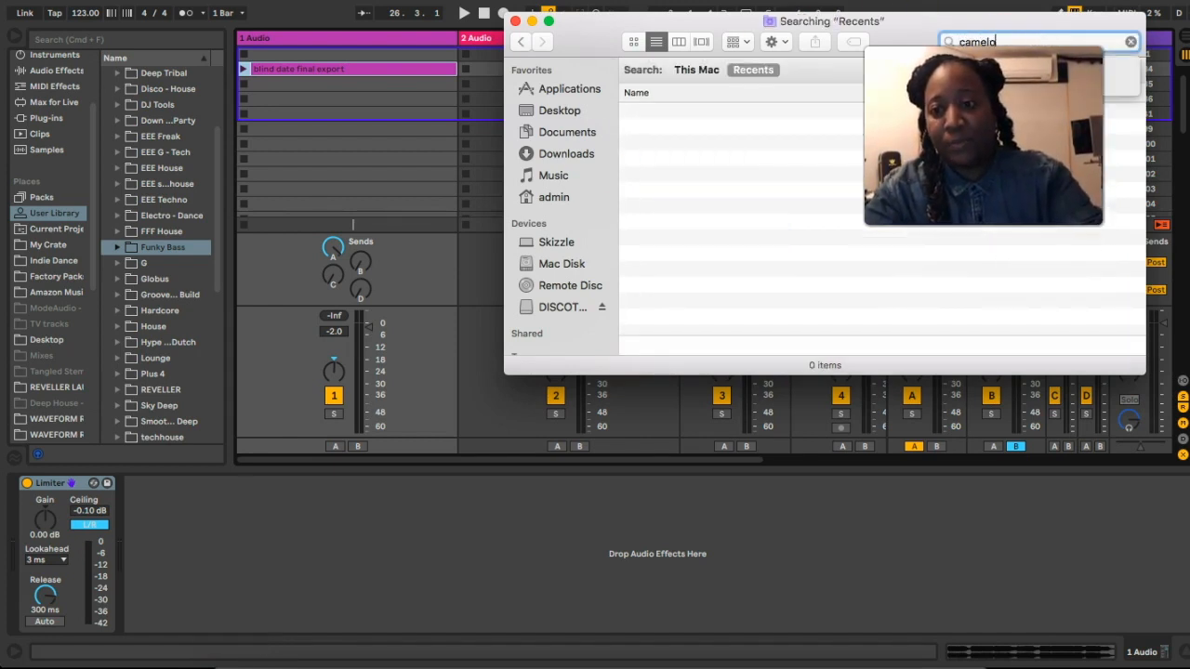
pyautogui.click(732, 113)
pyautogui.doubleClick(731, 113)
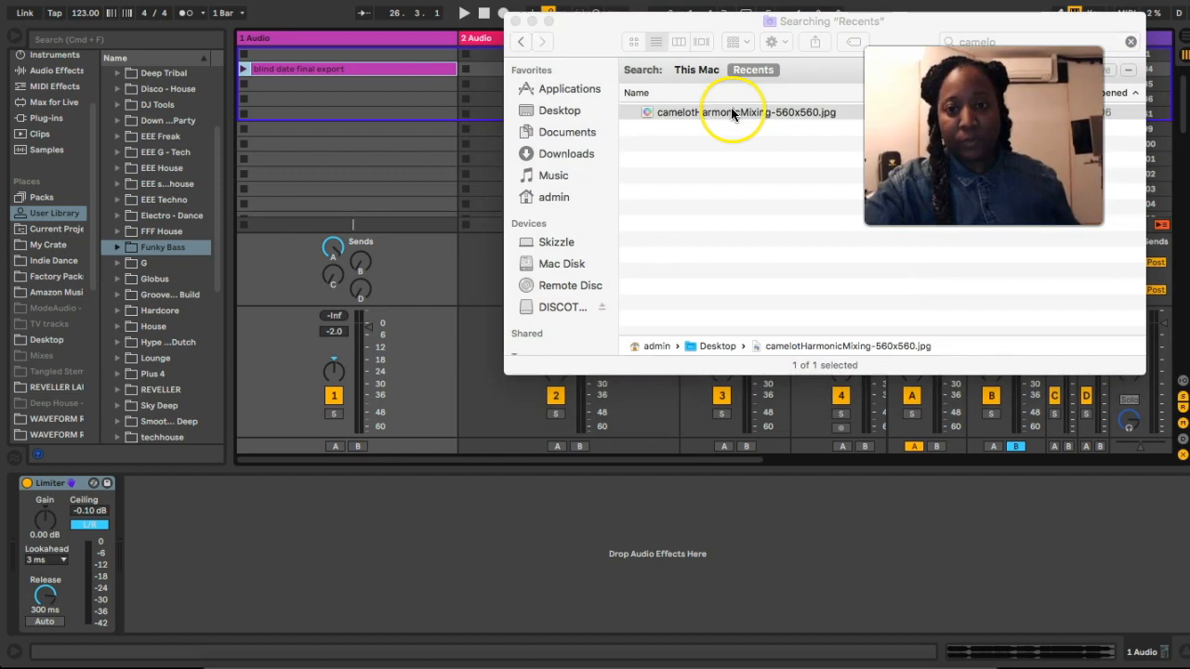
pyautogui.click(516, 20)
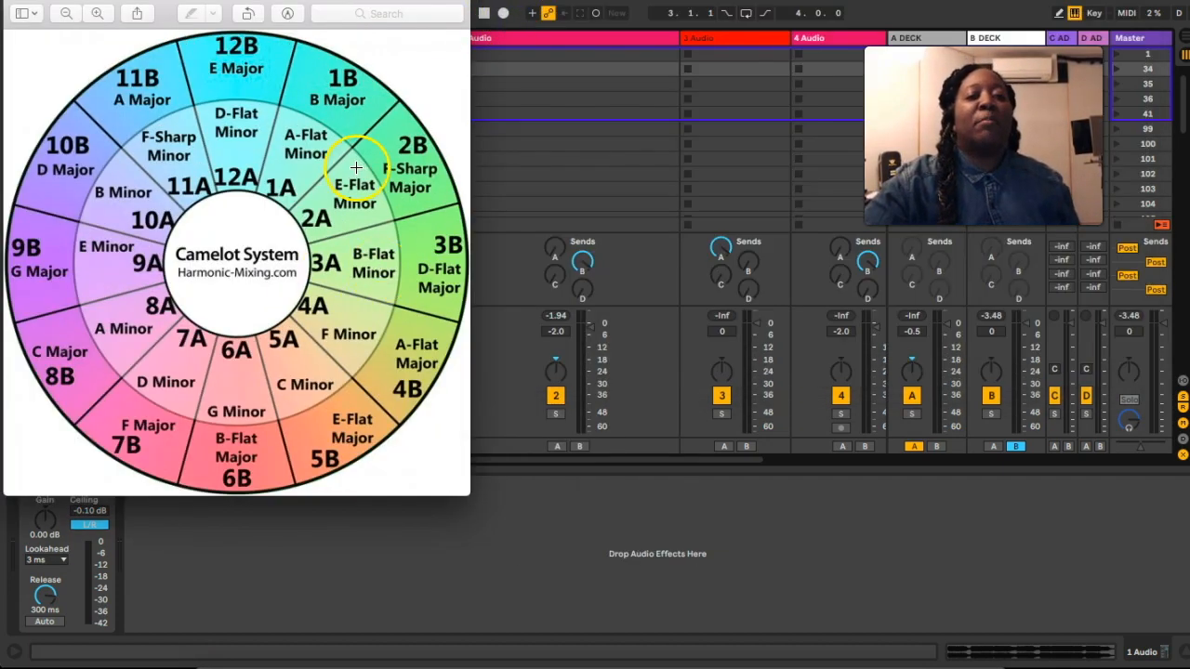
# Step: Look up the Camelot code for E-Flat Minor on the wheel and close the image
pyautogui.moveTo(299, 168); pyautogui.dragTo(389, 232)
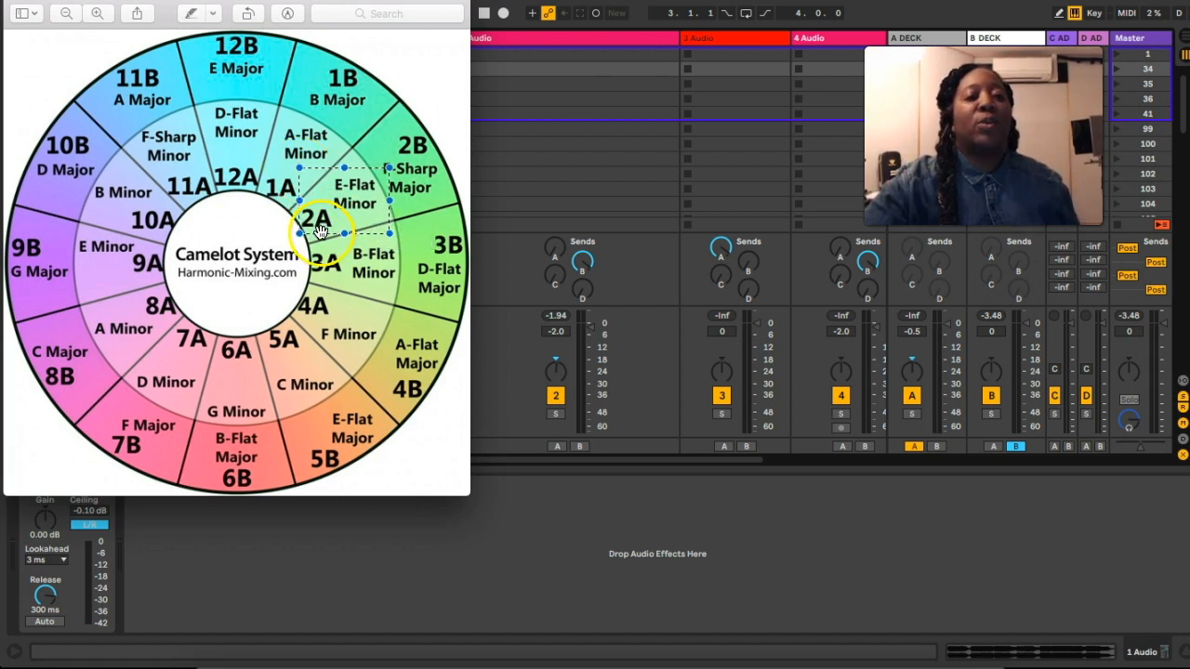
pyautogui.click(344, 201)
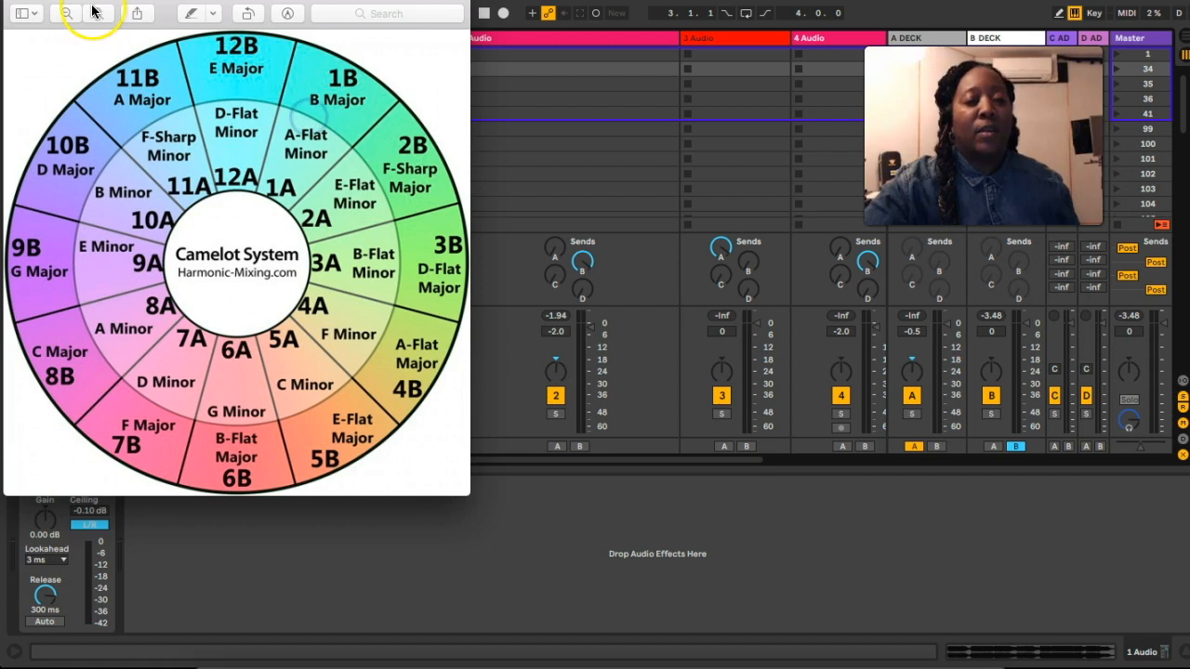
pyautogui.click(14, 1)
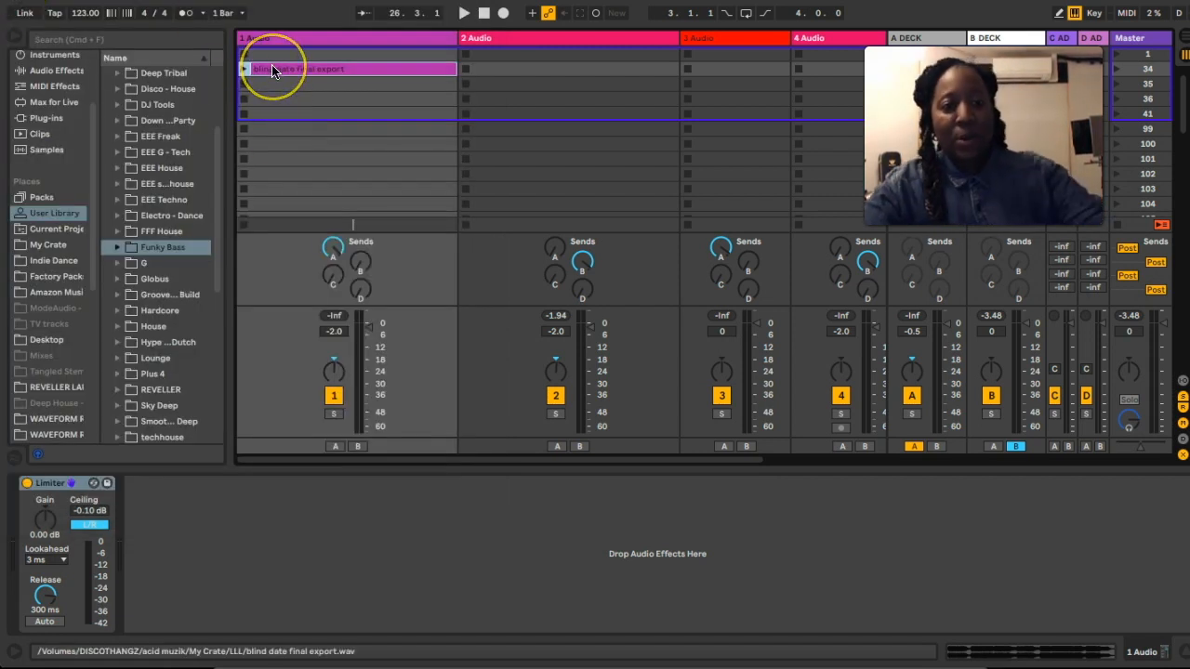
# Step: Rename the blind date final export clip as "2A - bpm123 - Oyio - Blind Date"
pyautogui.press('super+r')
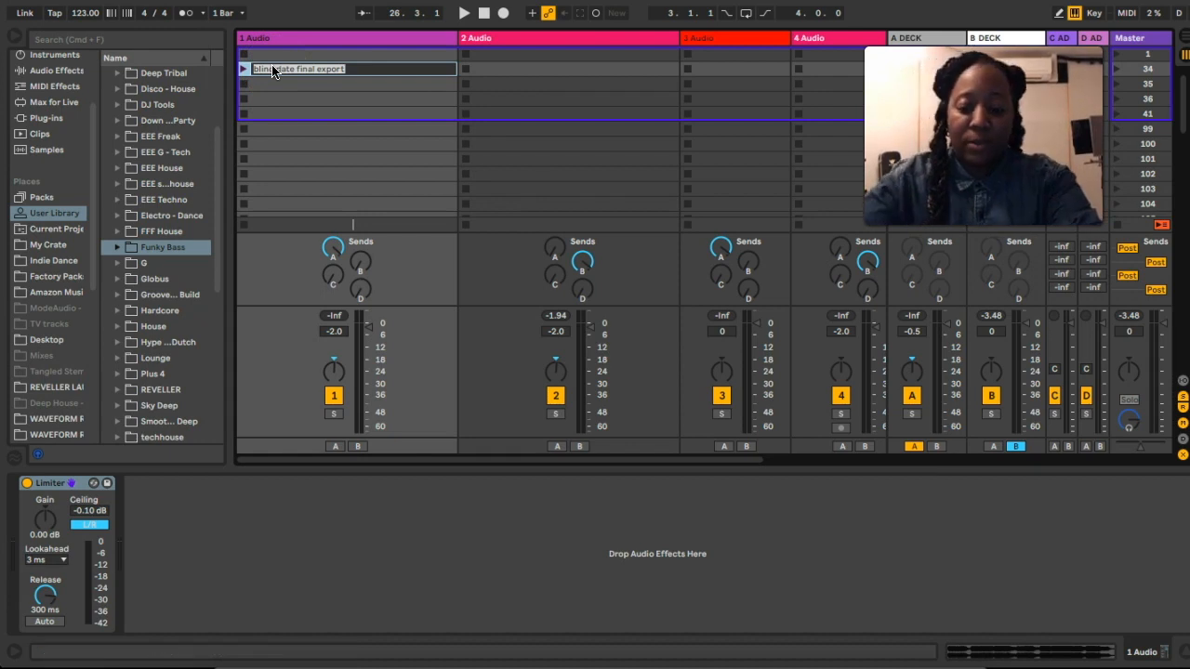
pyautogui.press('Left')
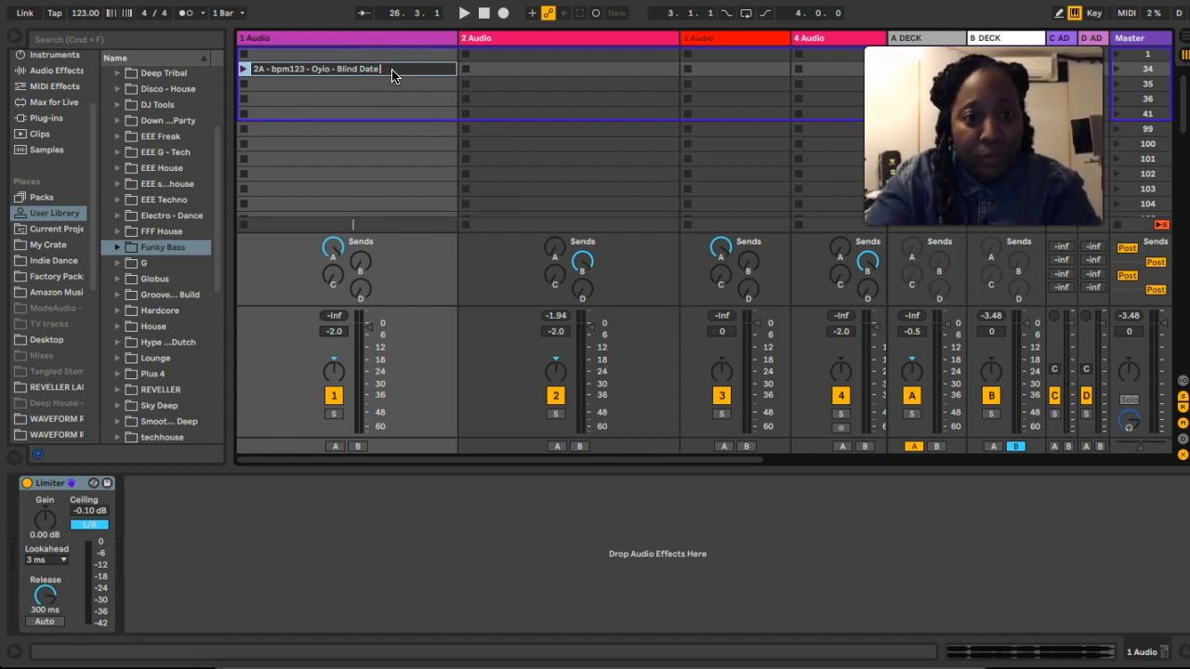
pyautogui.press('Return')
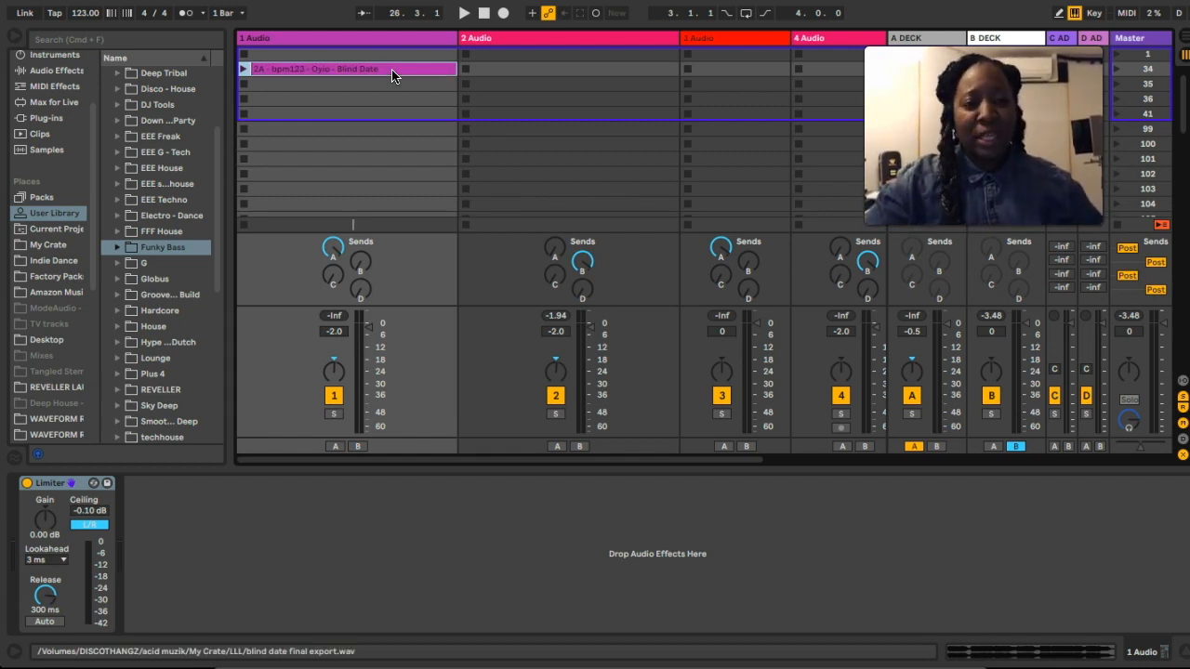
# Step: Change the colour of the Blind Date clip to purple
pyautogui.rightClick(393, 75)
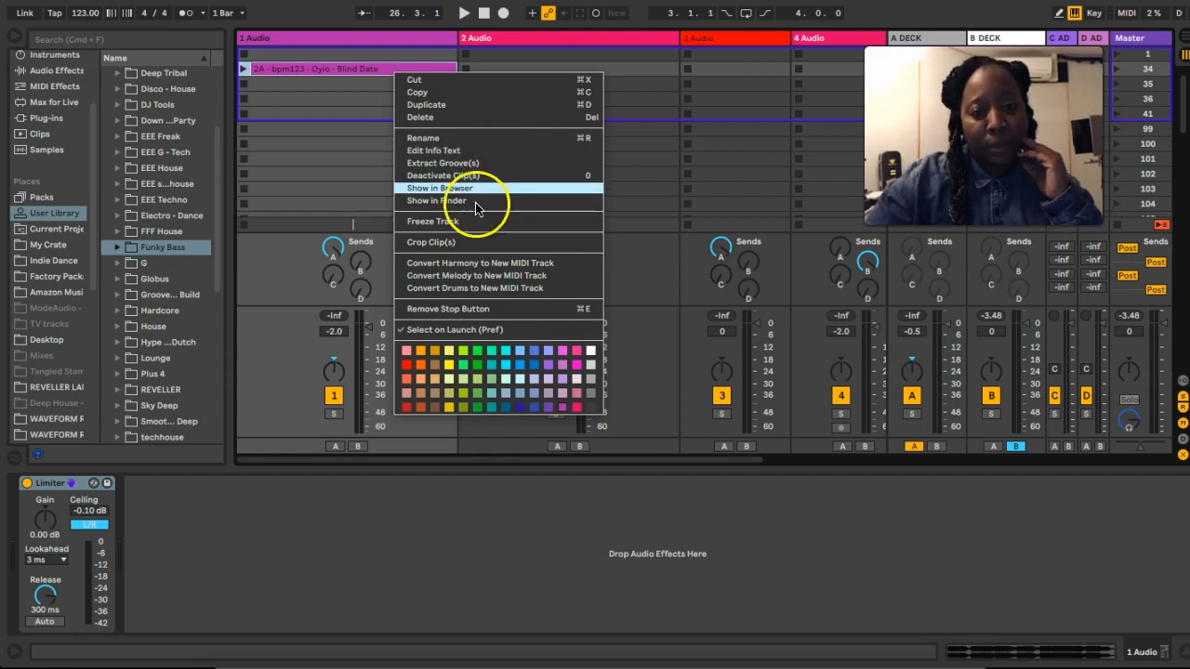
pyautogui.click(547, 407)
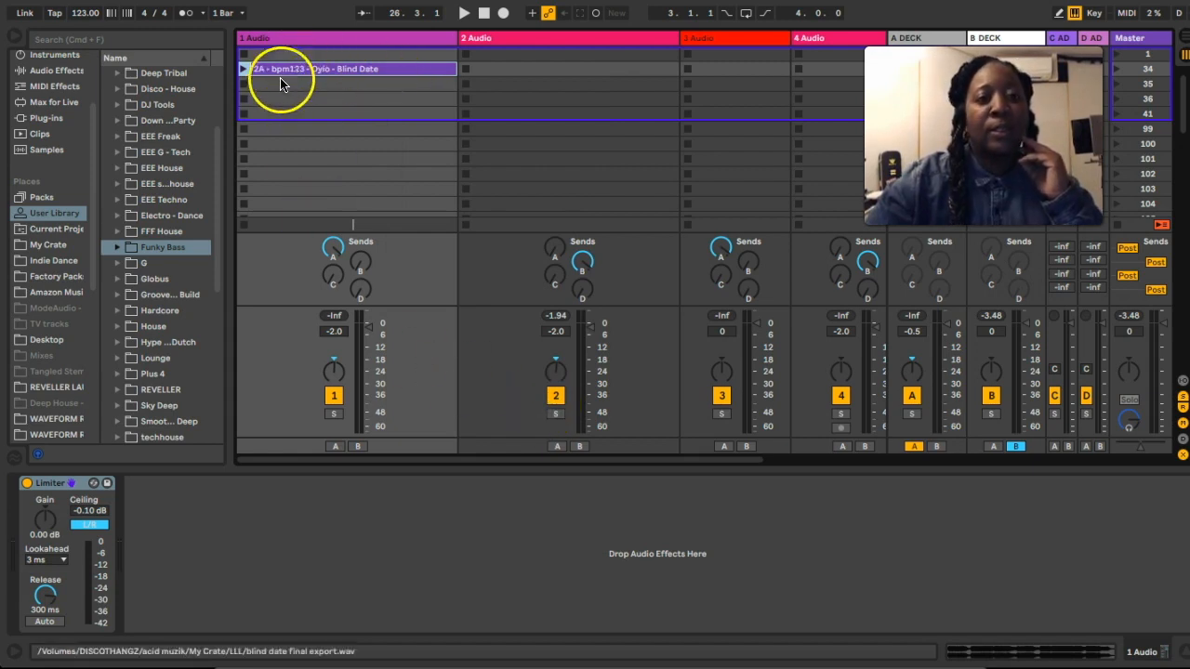
pyautogui.click(376, 85)
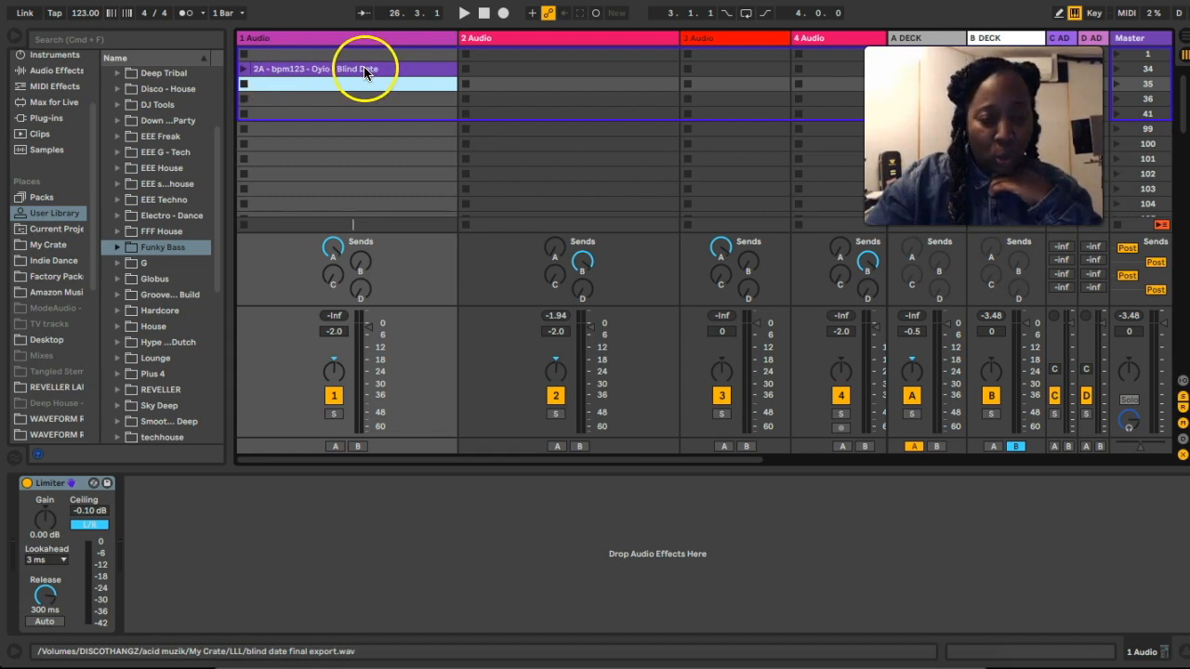
# Step: Hide the browser and open the Blind Date clip's sample settings and waveform
pyautogui.click(288, 70)
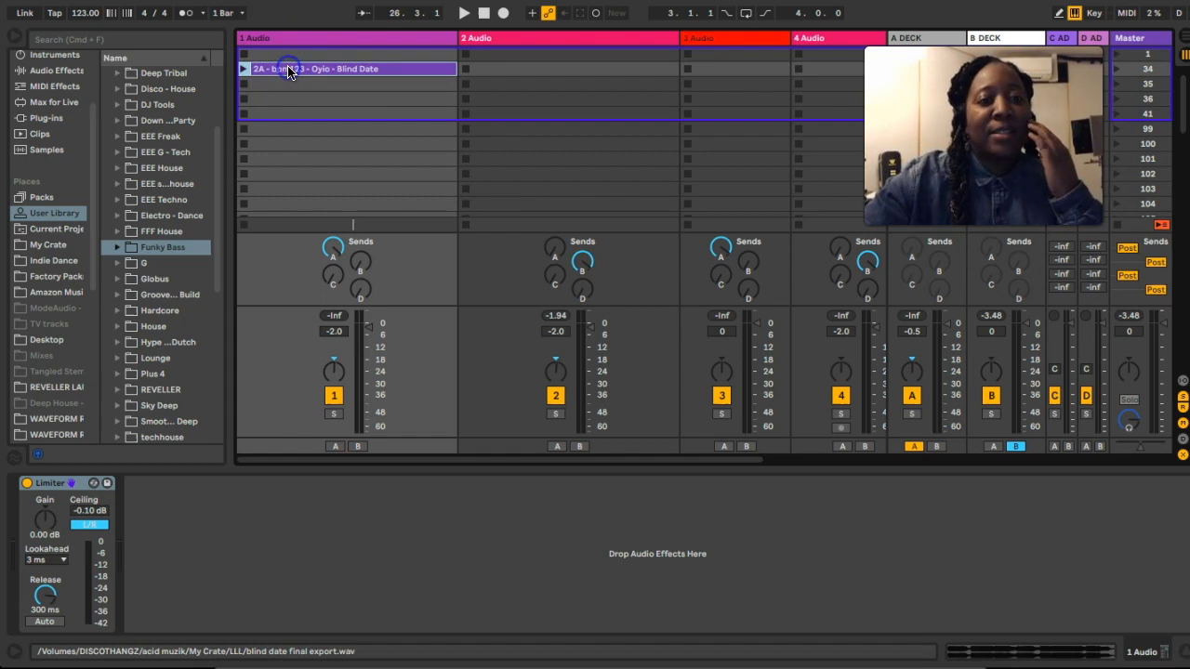
pyautogui.click(15, 39)
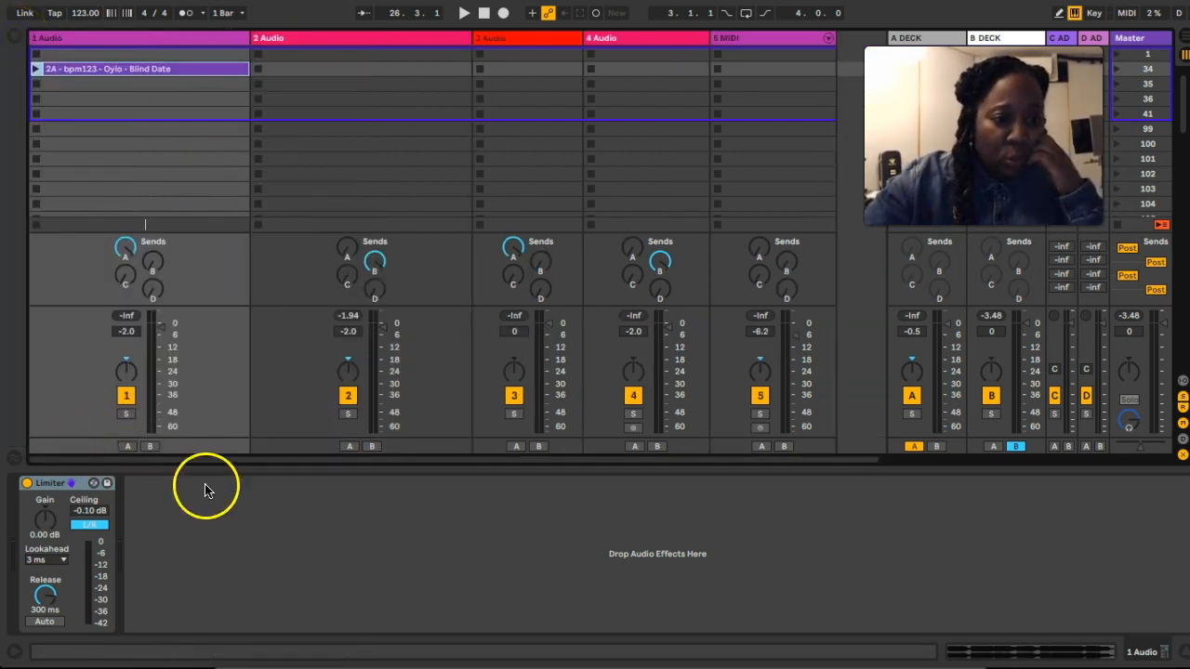
pyautogui.doubleClick(135, 71)
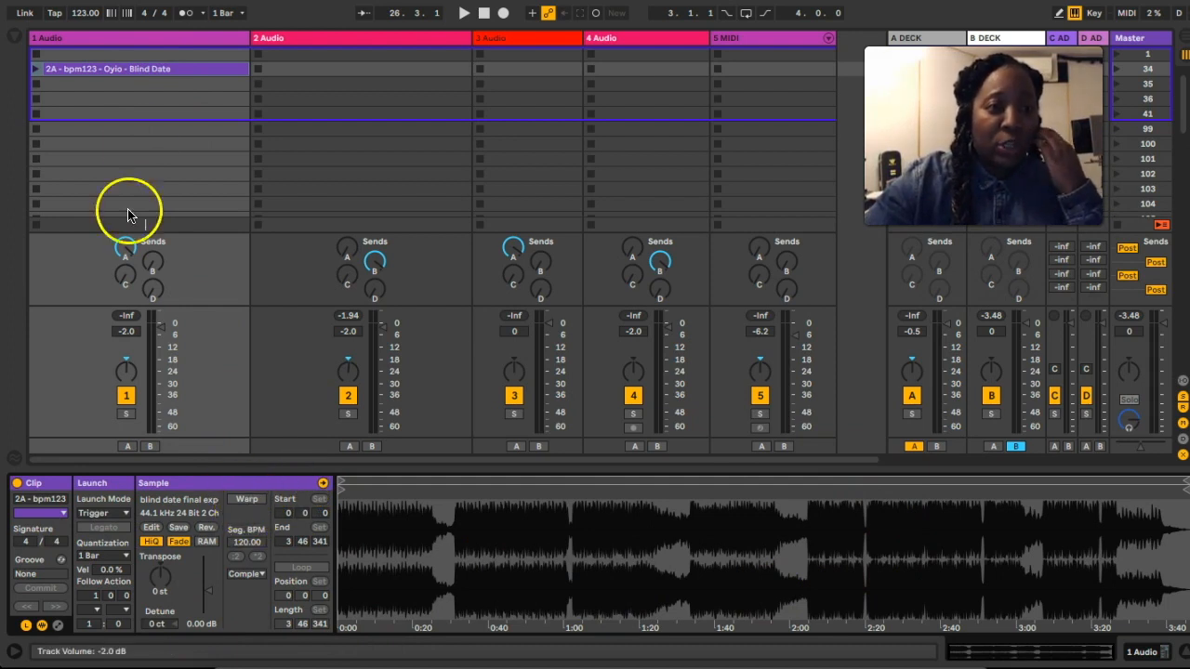
# Step: Try warping the Blind Date clip with the project tempo set to 93 BPM and undo the warp
pyautogui.click(83, 13)
pyautogui.write('93')
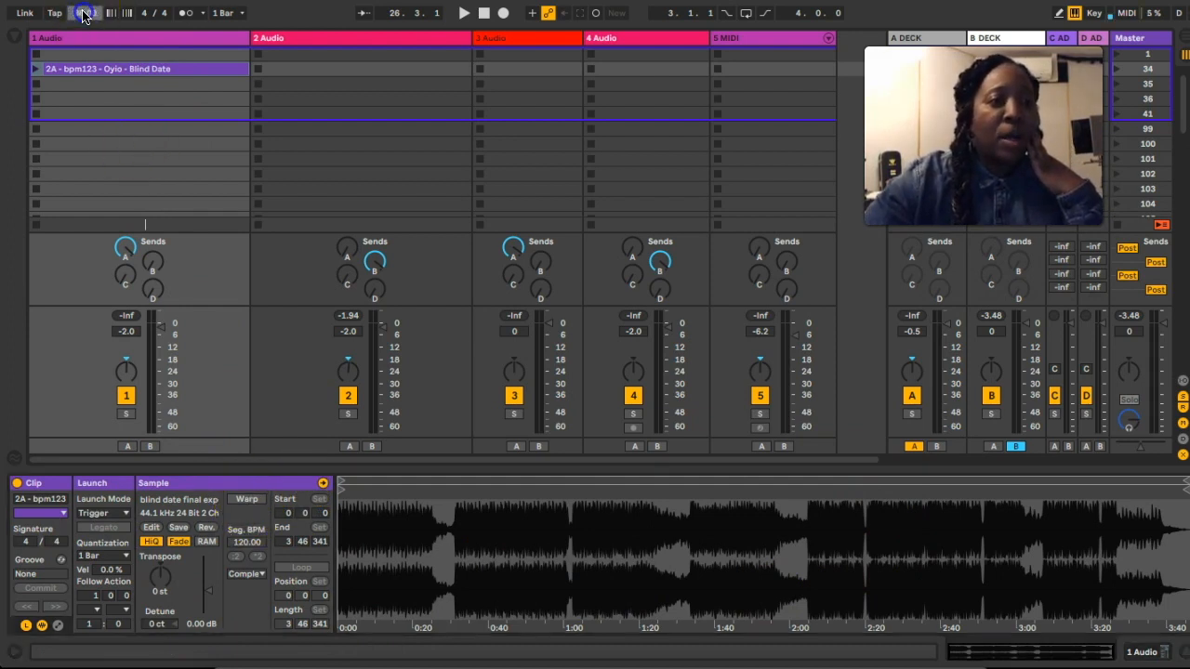
pyautogui.click(128, 65)
pyautogui.click(179, 71)
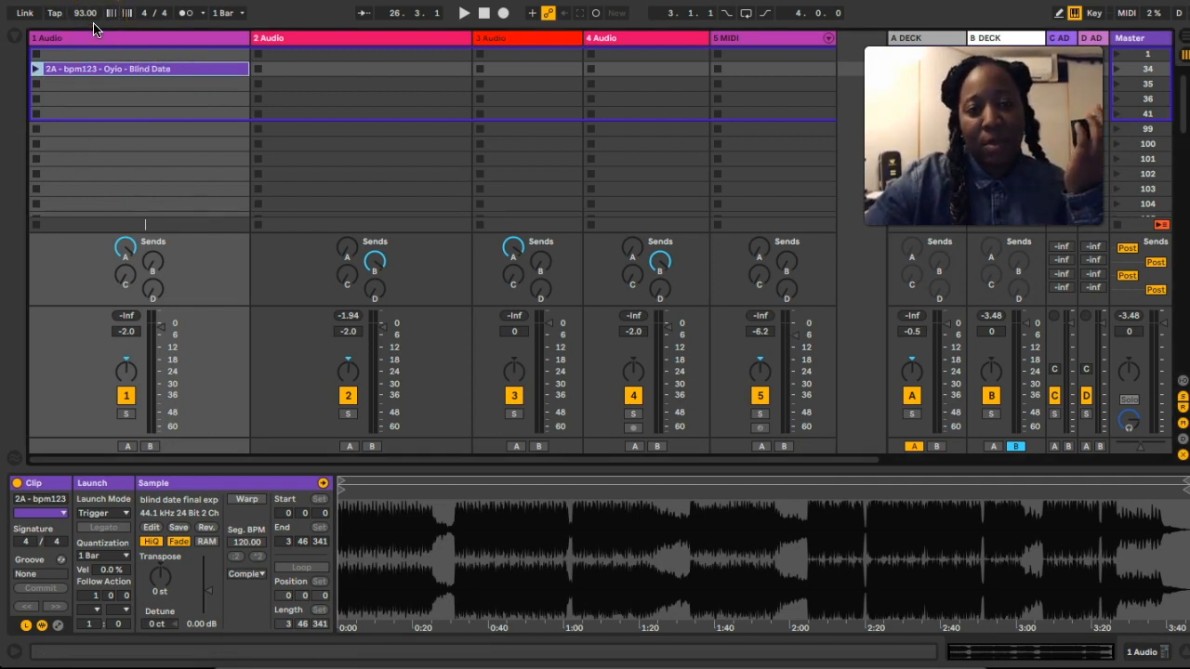
pyautogui.click(125, 70)
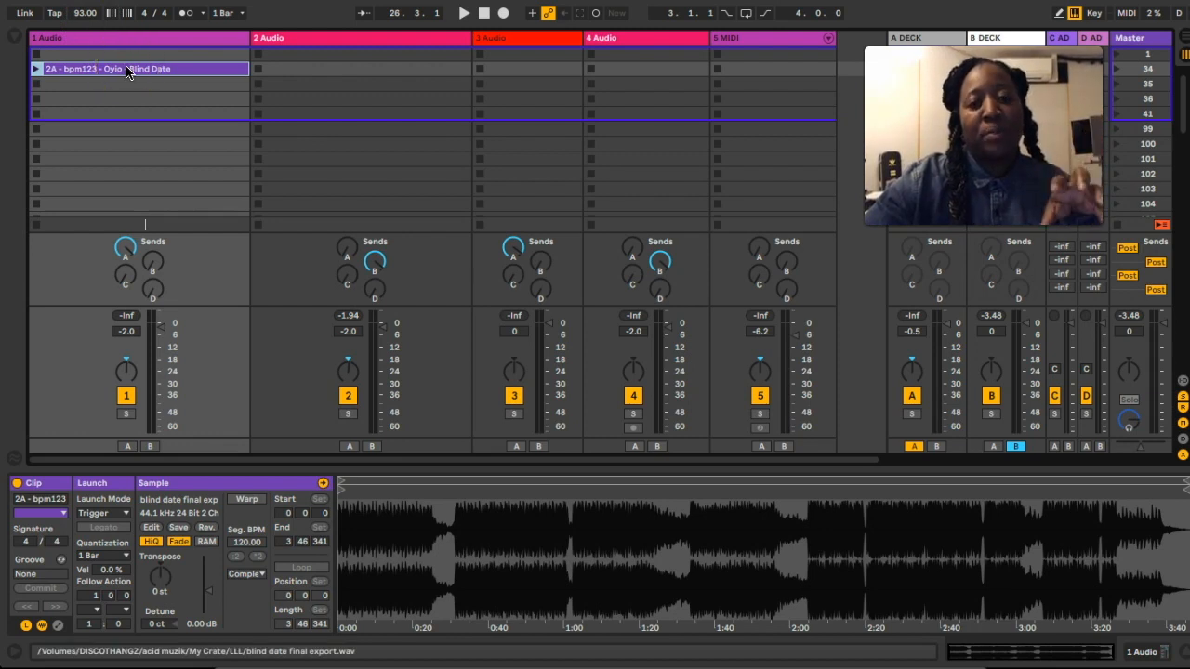
pyautogui.click(247, 505)
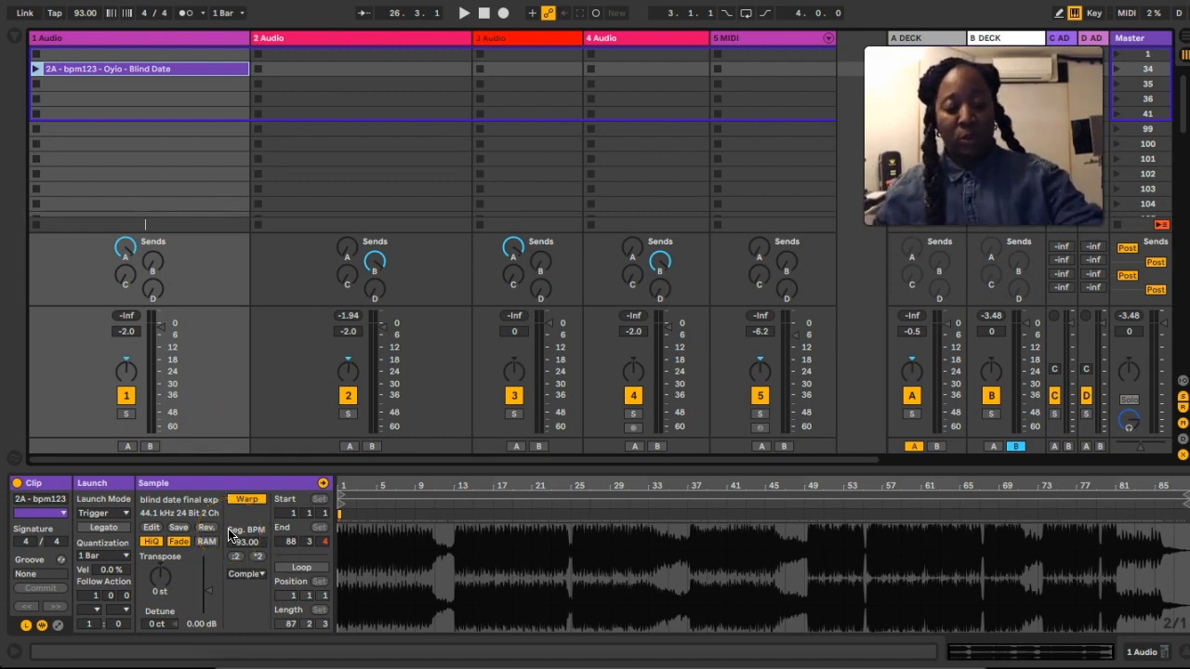
pyautogui.press('super+z')
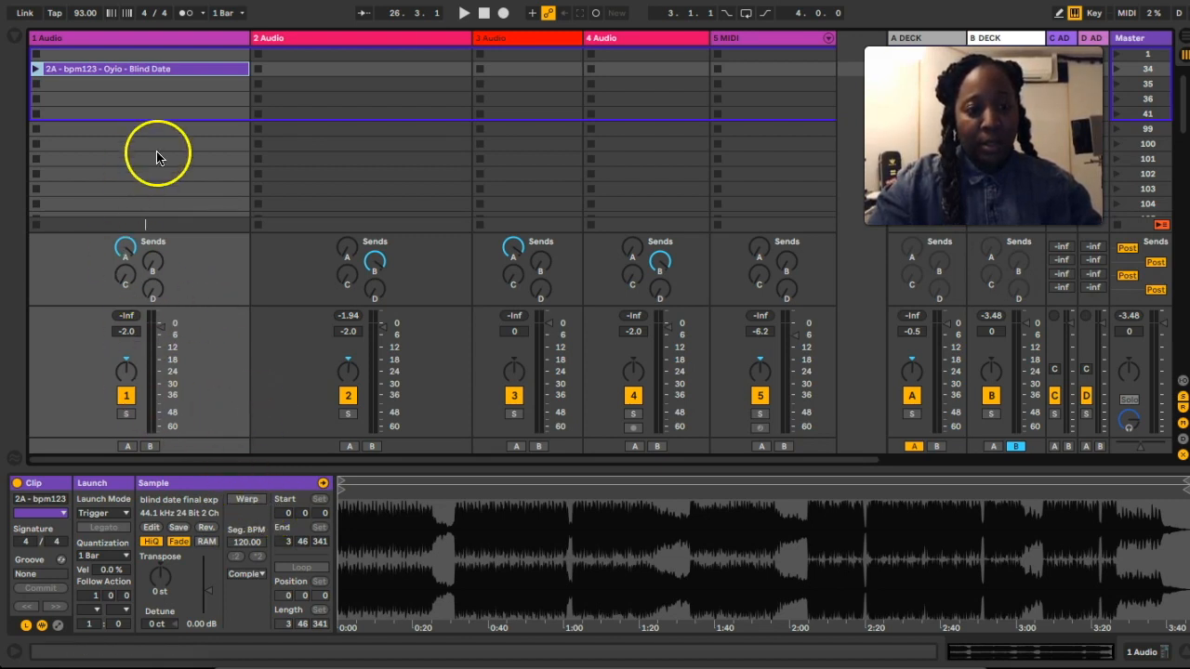
# Step: Set the project tempo to 123 BPM and turn on warping for the Blind Date clip
pyautogui.click(84, 13)
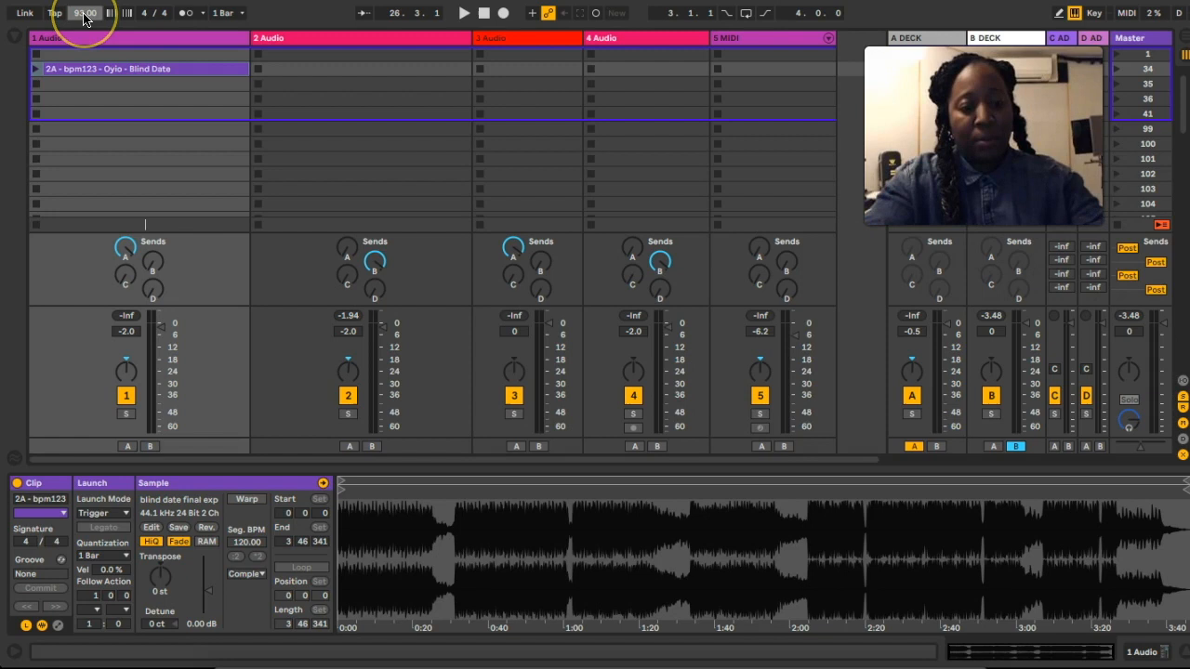
pyautogui.press('Return')
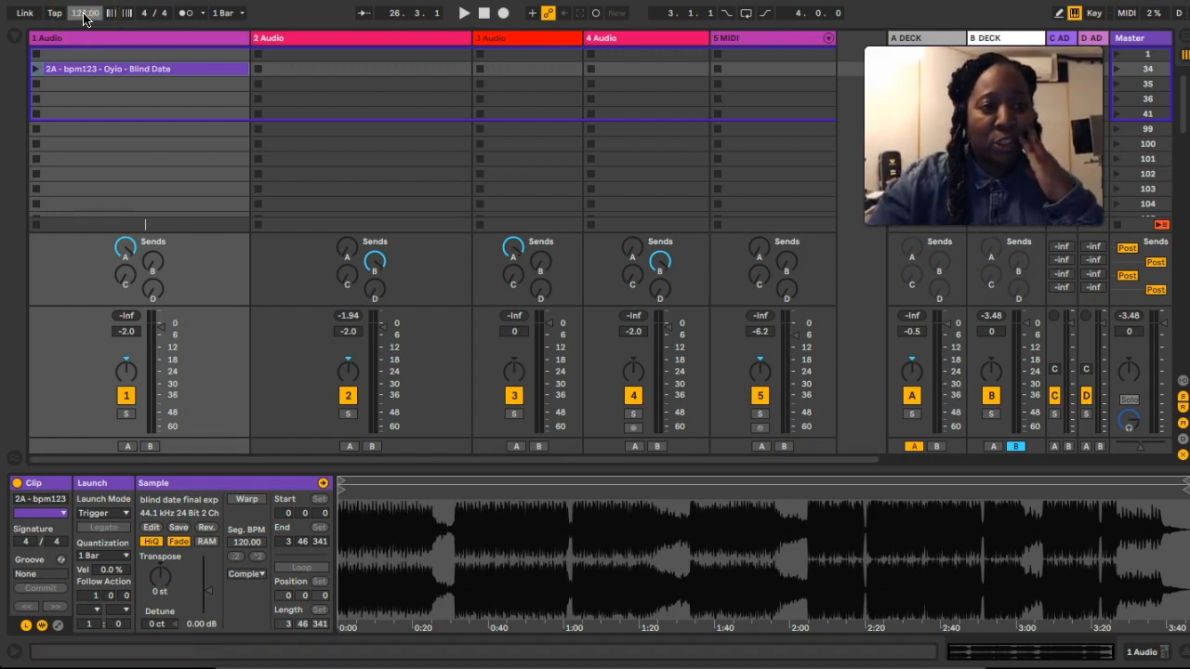
pyautogui.click(180, 70)
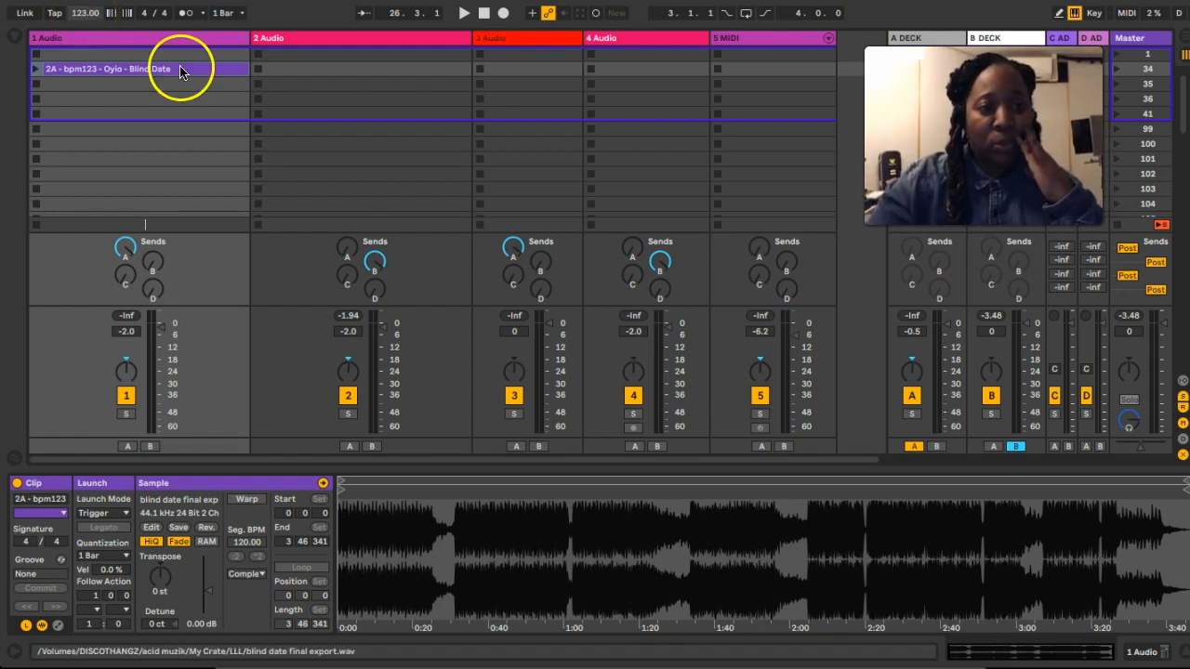
pyautogui.click(245, 501)
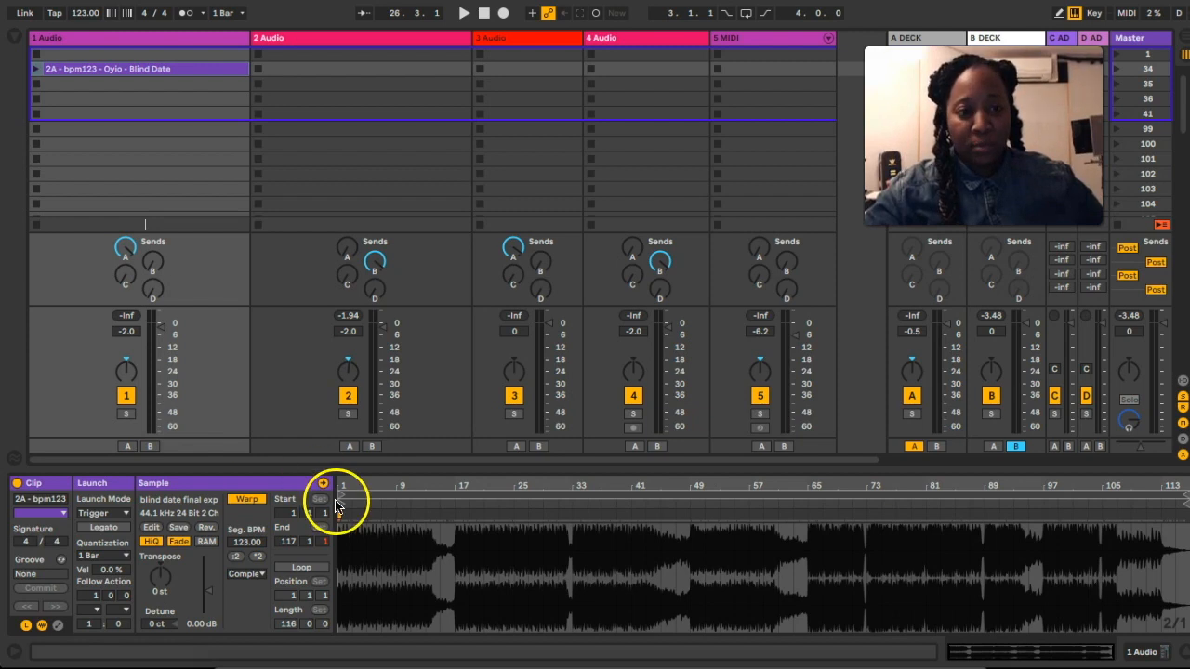
# Step: Turn on the metronome and play the Blind Date clip, checking its beats against the grid along the whole waveform
pyautogui.click(183, 12)
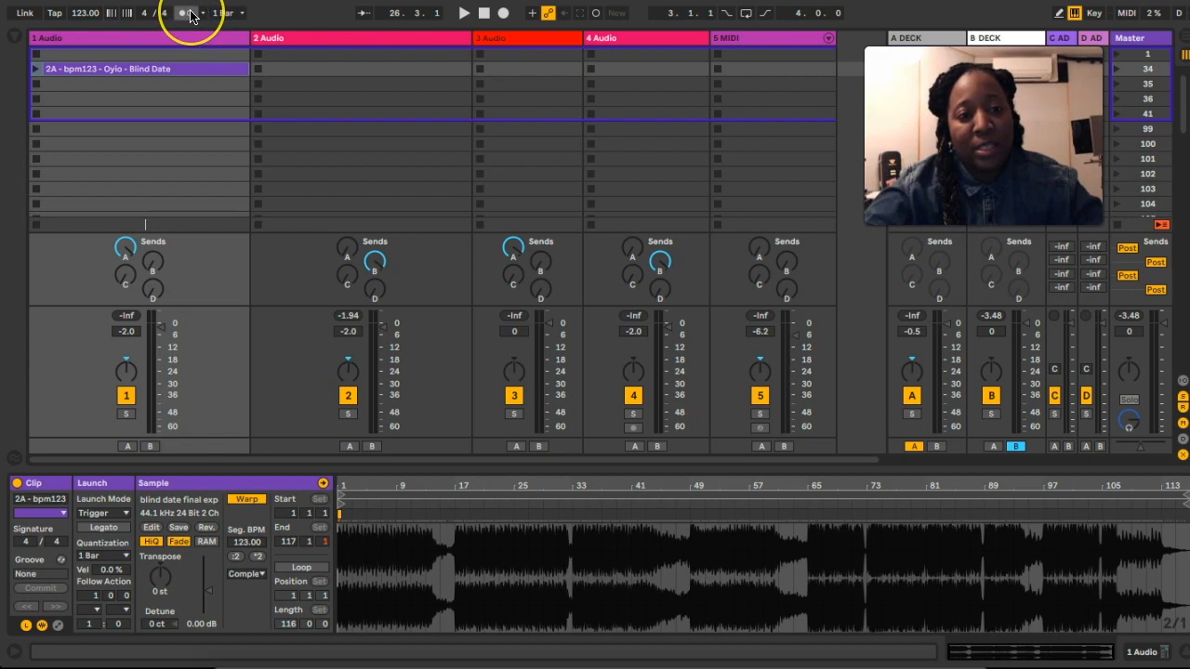
pyautogui.click(189, 13)
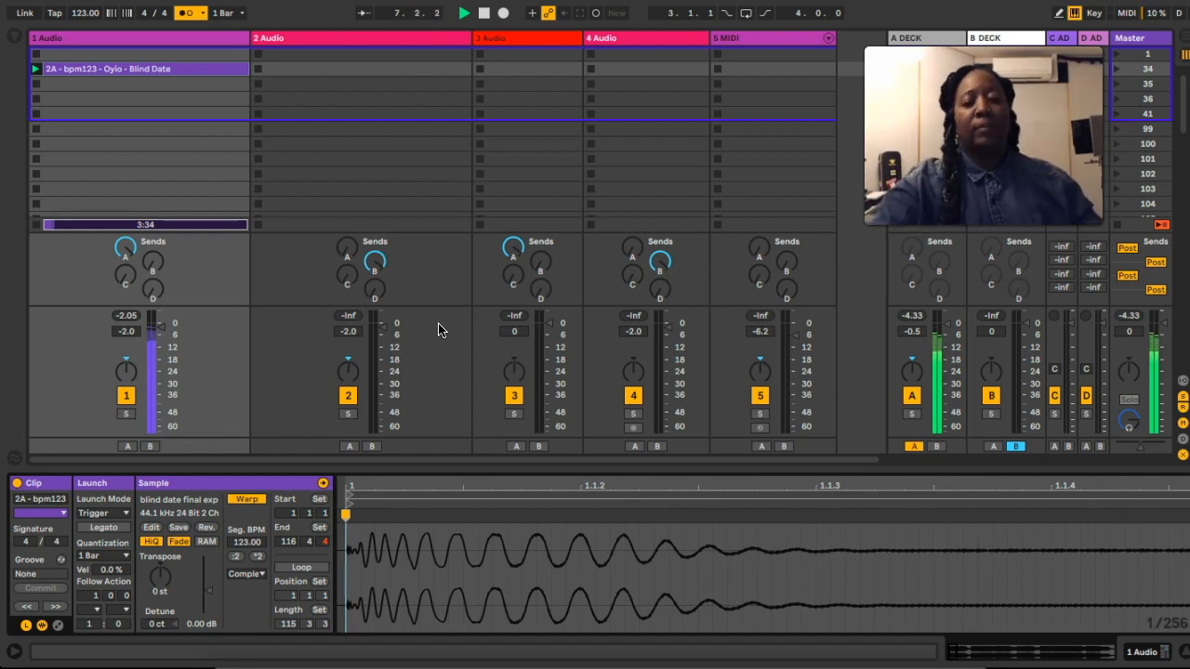
pyautogui.moveTo(634, 482); pyautogui.dragTo(662, 429)
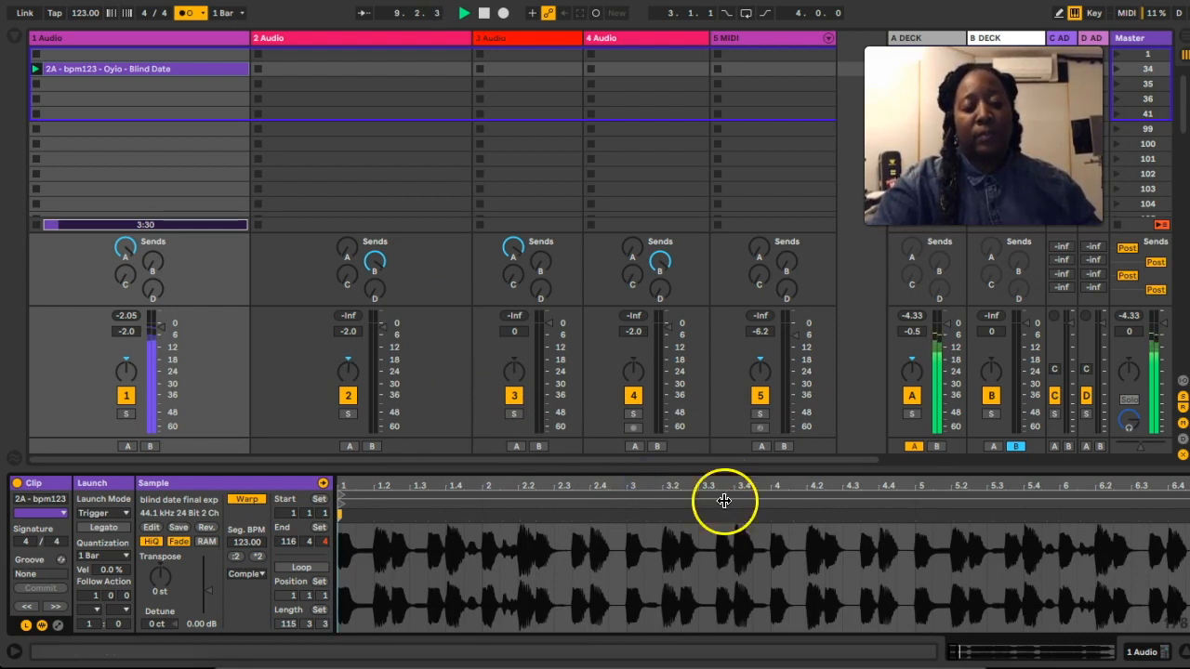
pyautogui.hscroll(20, 765, 576)
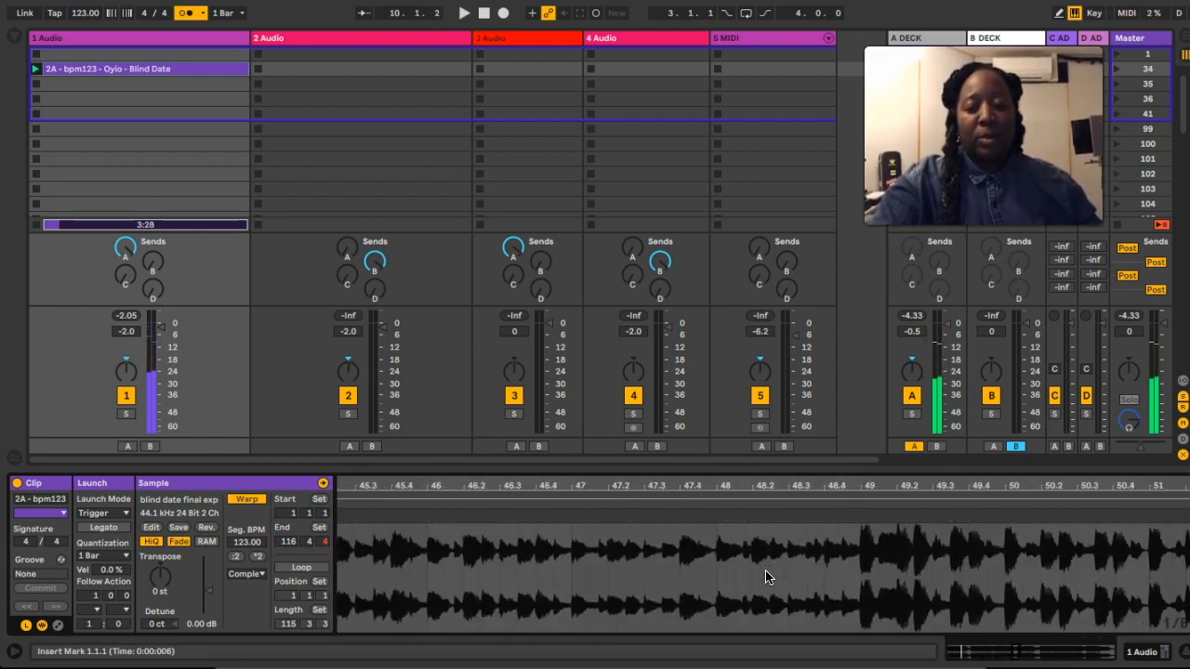
pyautogui.moveTo(768, 485); pyautogui.dragTo(816, 479)
pyautogui.moveTo(1087, 505); pyautogui.dragTo(998, 505)
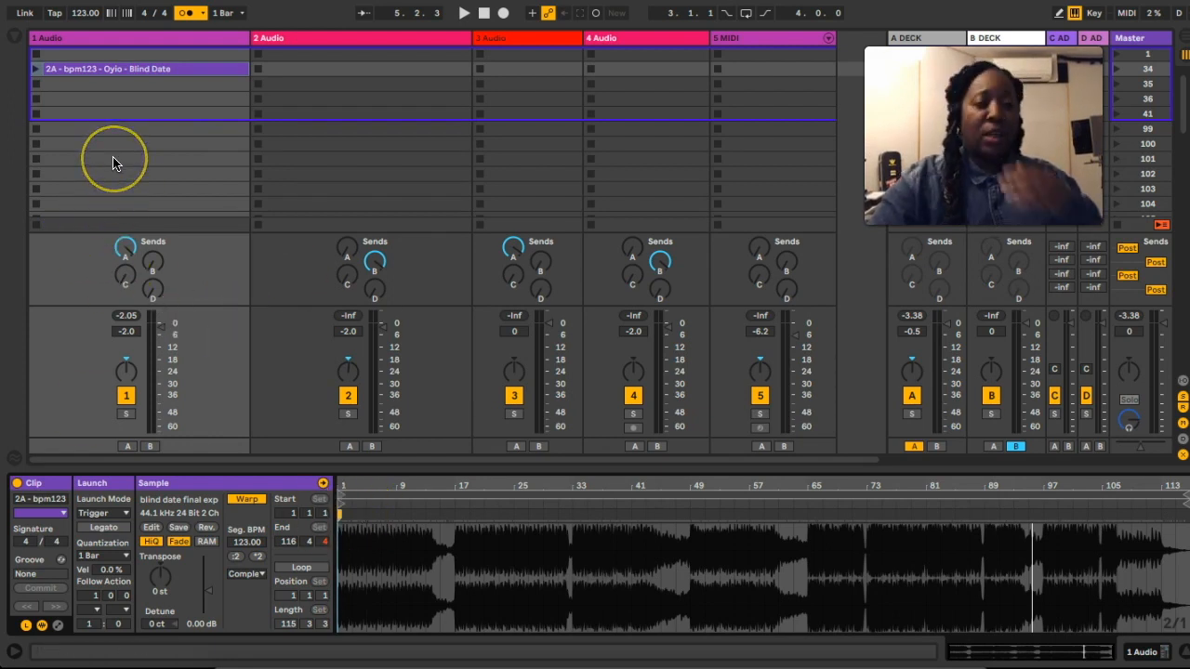
# Step: Show the browser and look through the User Library's genre folders, including Funky Bass, for a place to store the clip
pyautogui.click(154, 139)
pyautogui.click(119, 70)
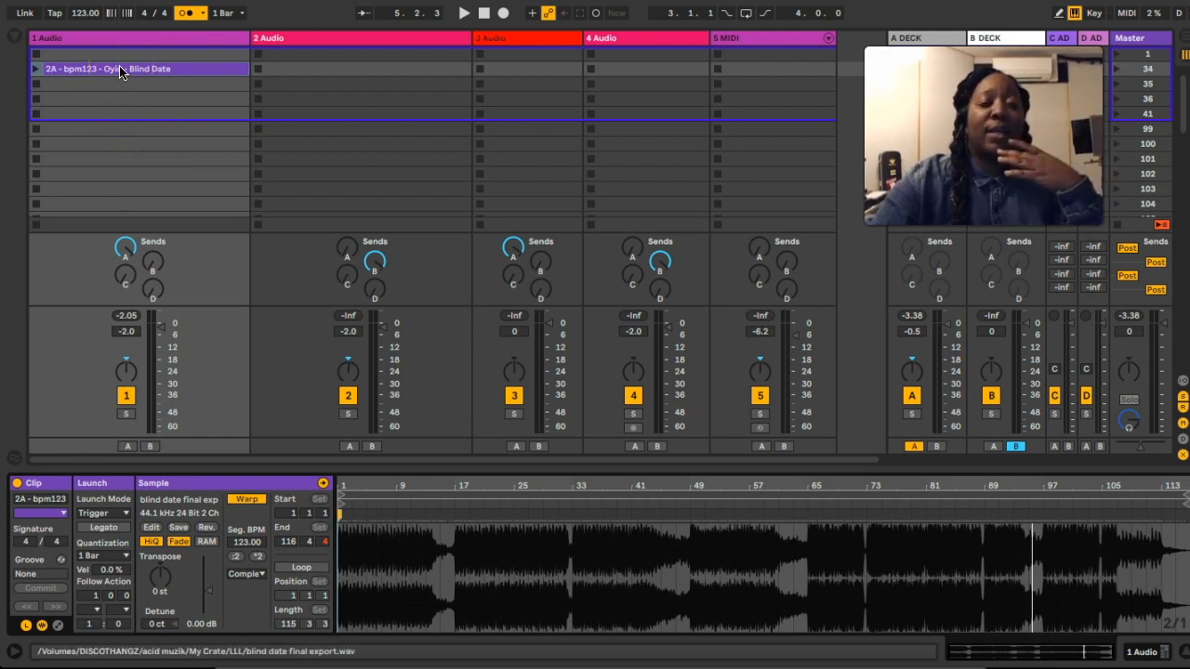
pyautogui.click(14, 37)
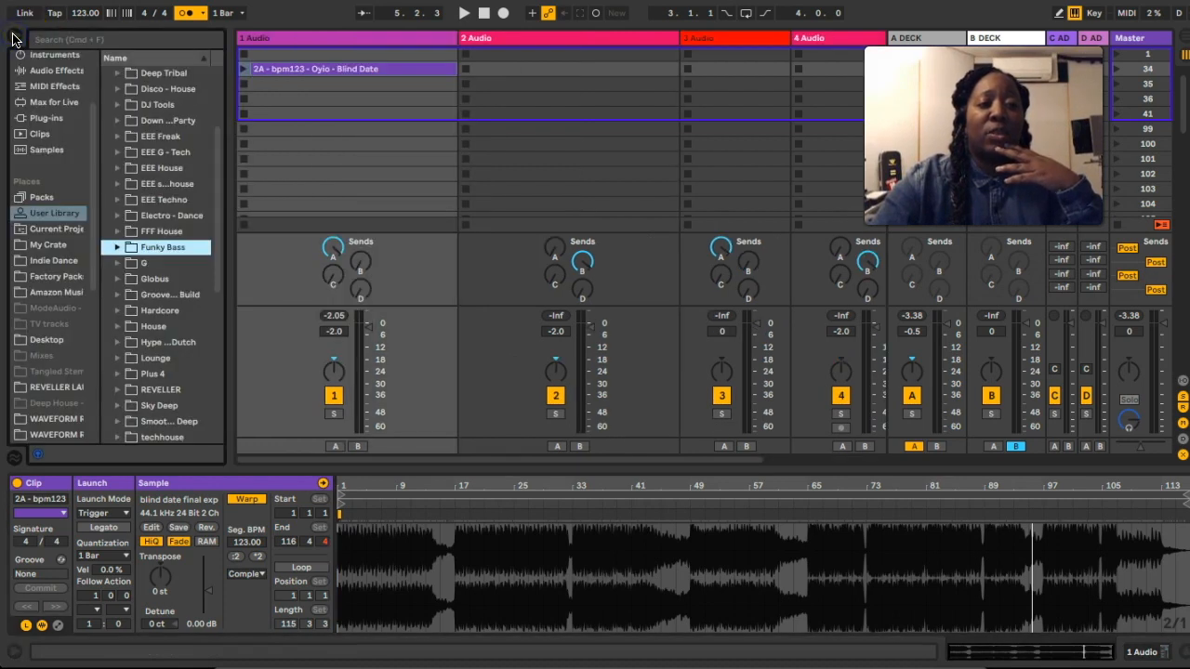
pyautogui.click(310, 74)
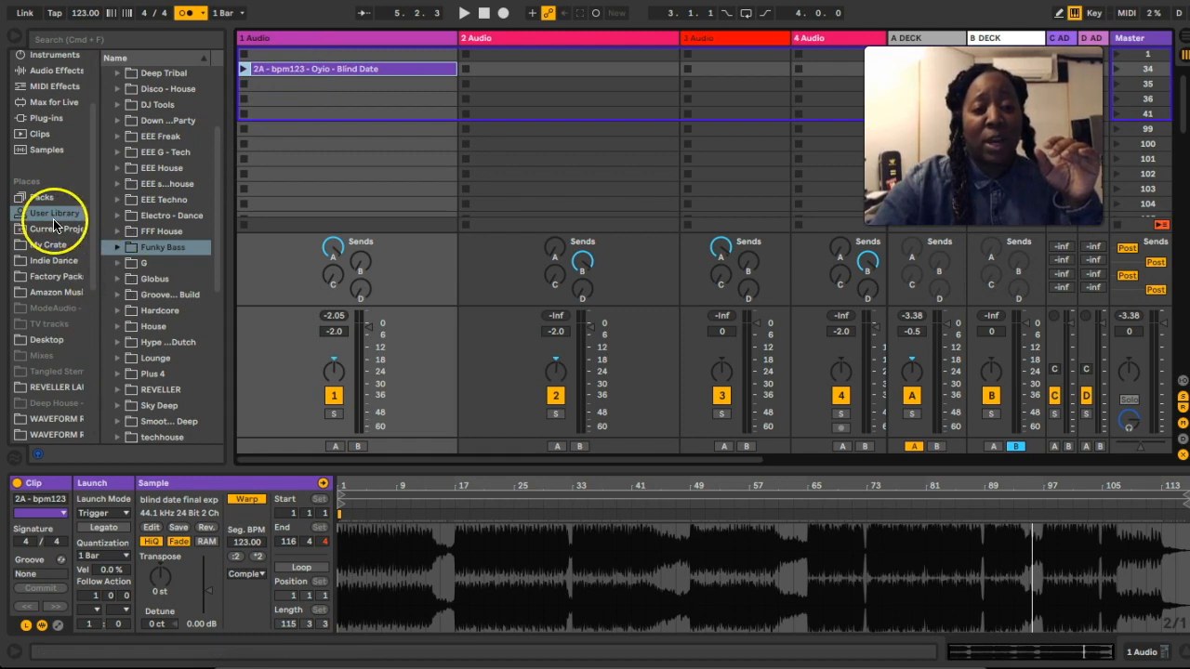
pyautogui.click(119, 248)
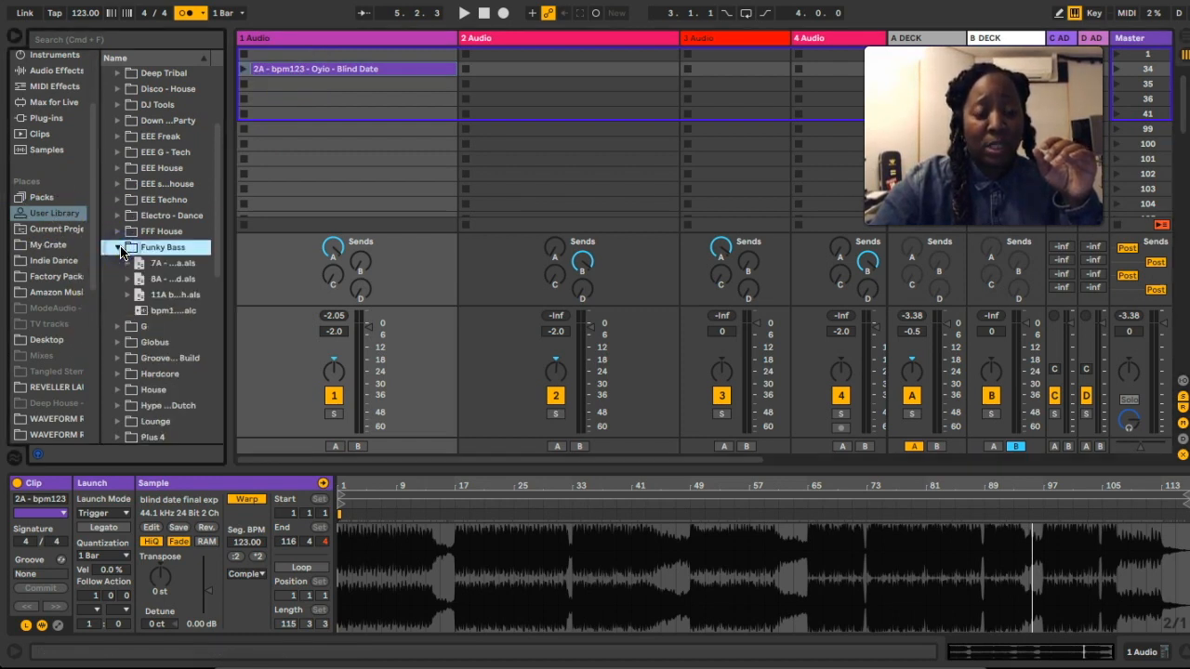
pyautogui.click(119, 249)
pyautogui.scroll(4, 171, 235)
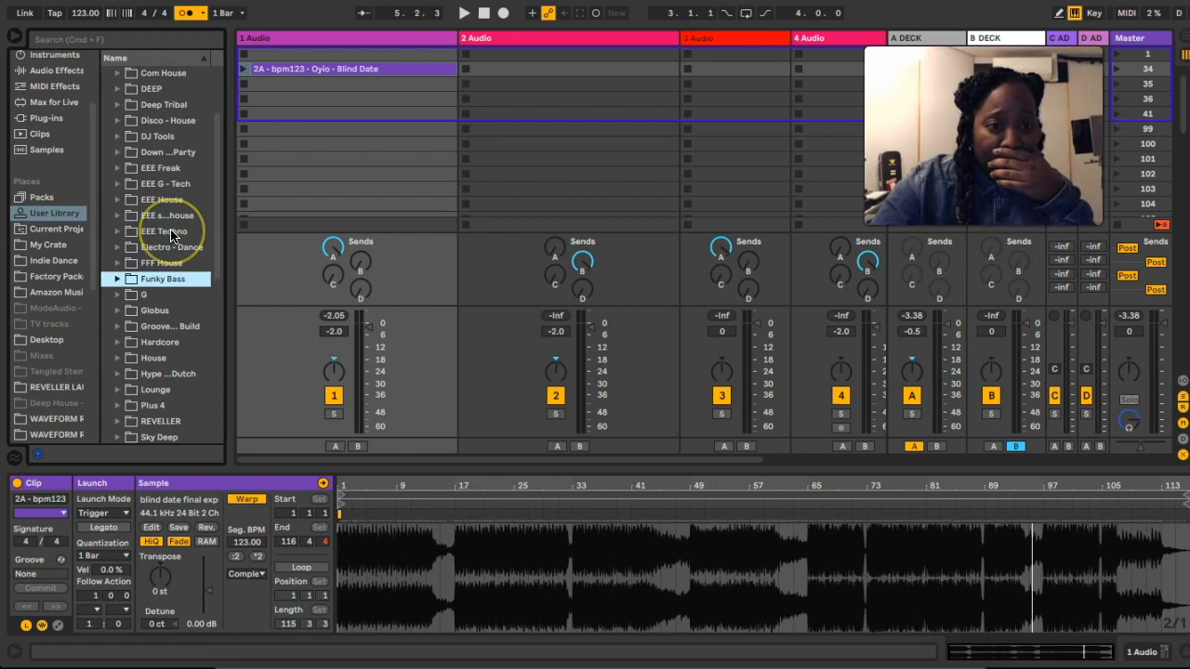
pyautogui.scroll(4, 169, 231)
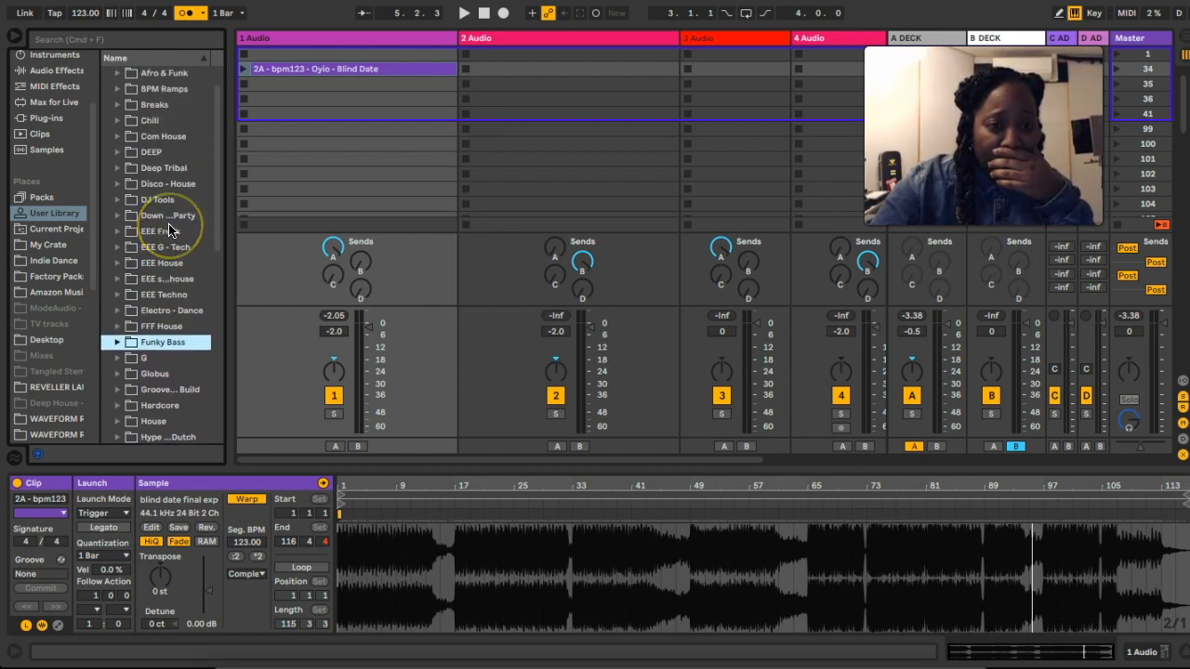
pyautogui.scroll(-9, 170, 230)
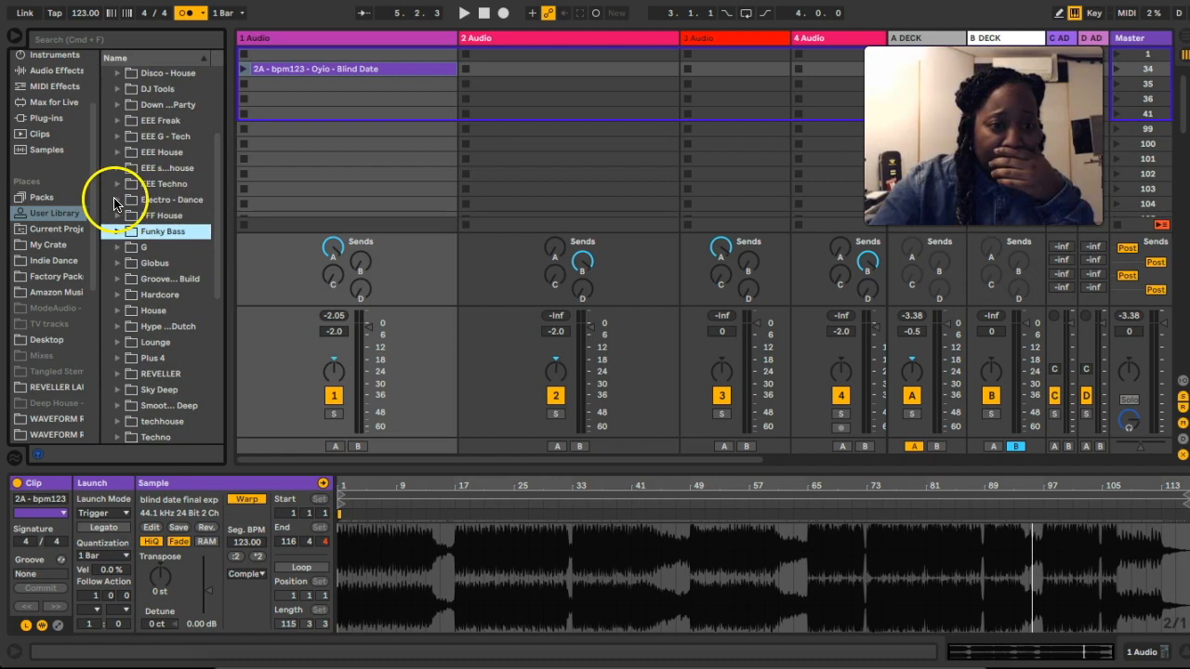
# Step: Save the Blind Date clip into the User Library's Electro - Dance folder, keeping the name "2A - bpm123 - Oyio - Blind Date"
pyautogui.click(119, 199)
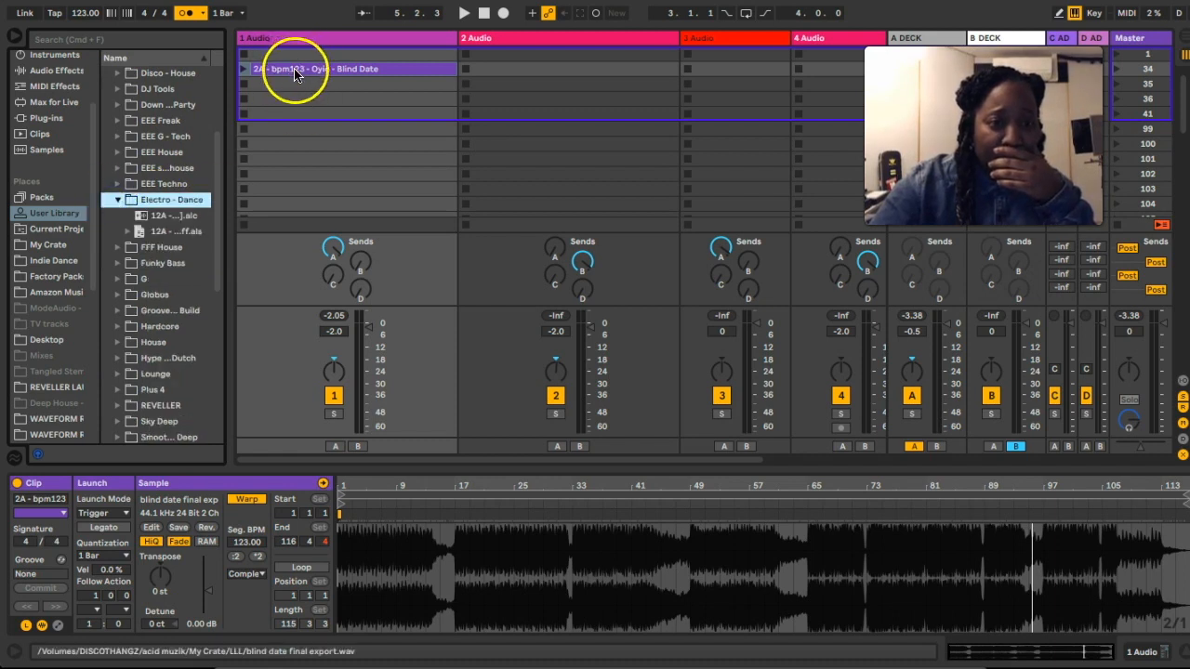
pyautogui.moveTo(228, 189); pyautogui.dragTo(285, 190)
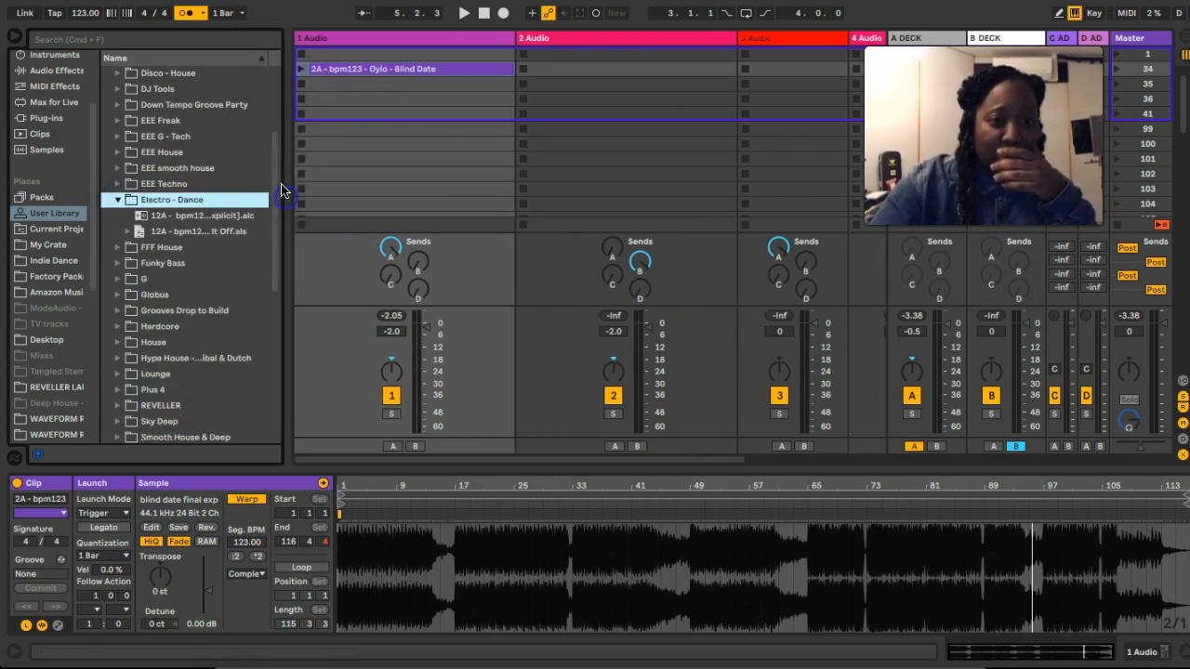
pyautogui.moveTo(358, 70); pyautogui.dragTo(190, 199)
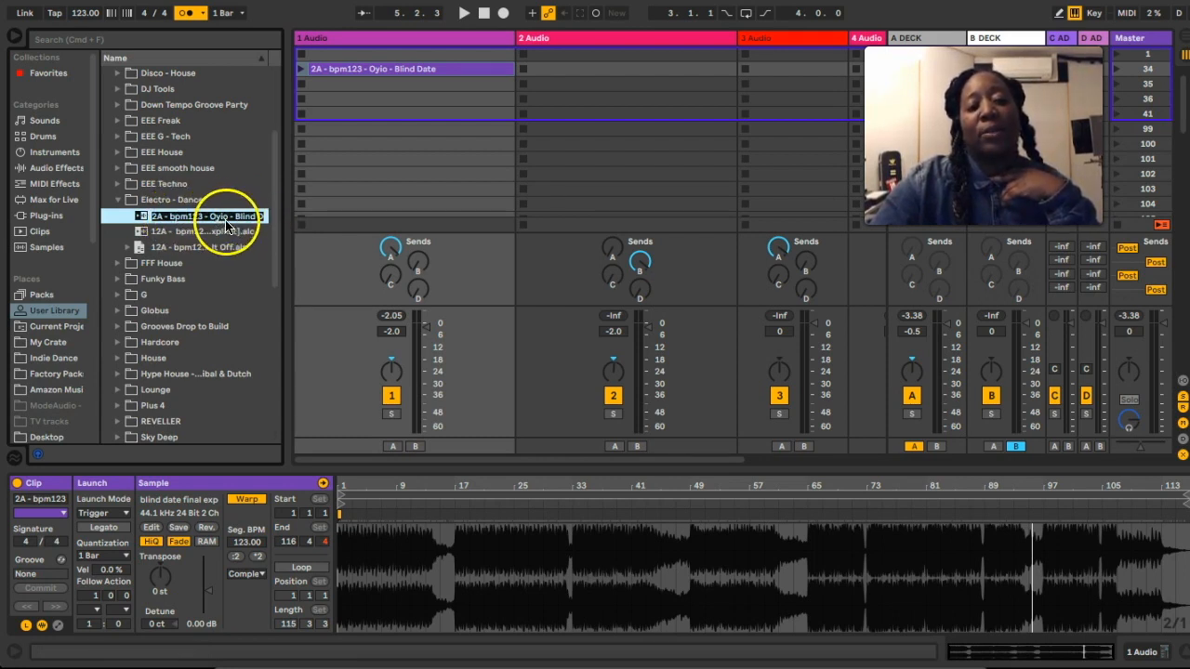
pyautogui.press('Return')
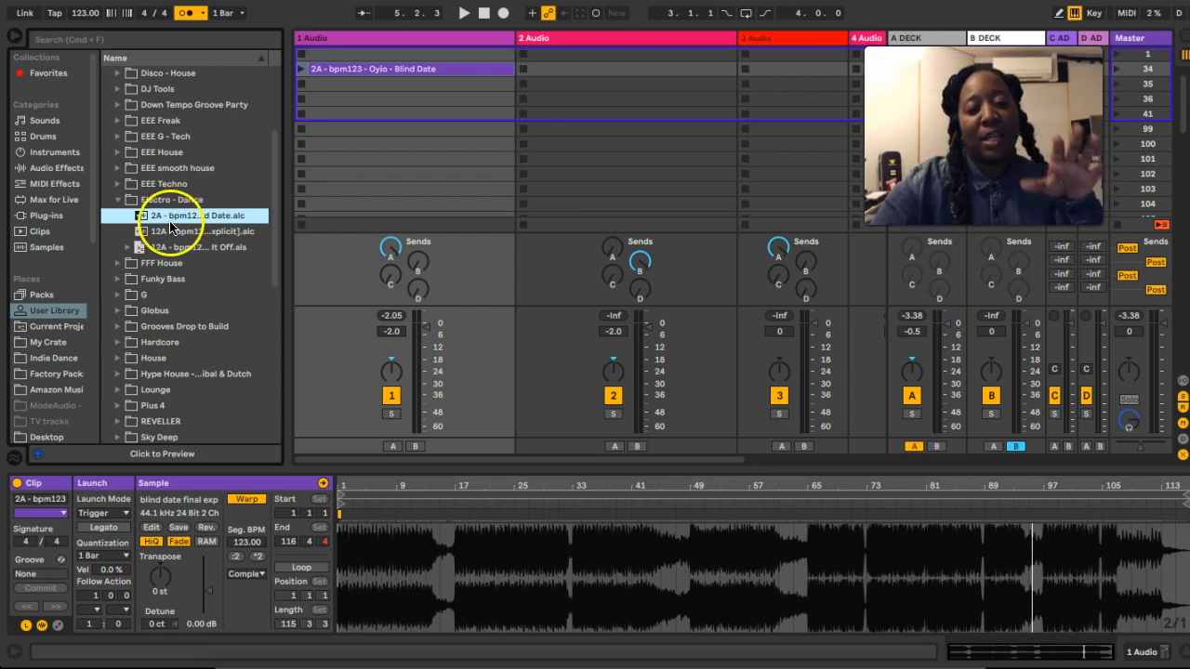
pyautogui.moveTo(188, 220); pyautogui.dragTo(239, 215)
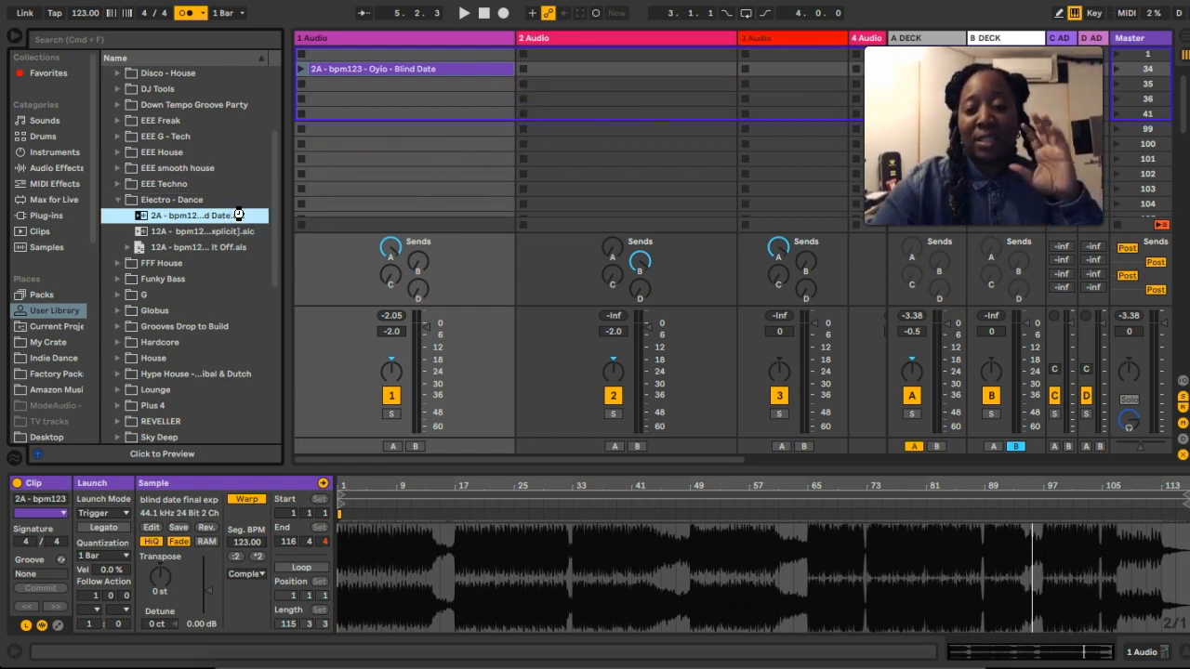
# Step: Hide the browser and select the Blind Date clip on the first audio track again
pyautogui.click(359, 75)
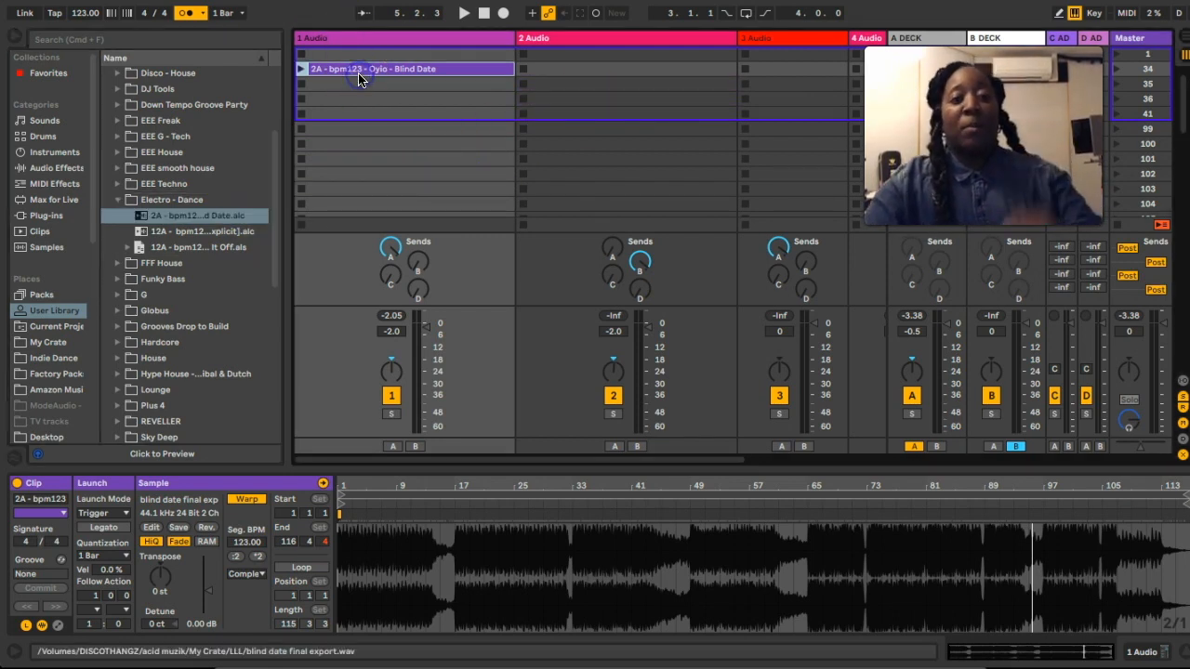
pyautogui.click(370, 73)
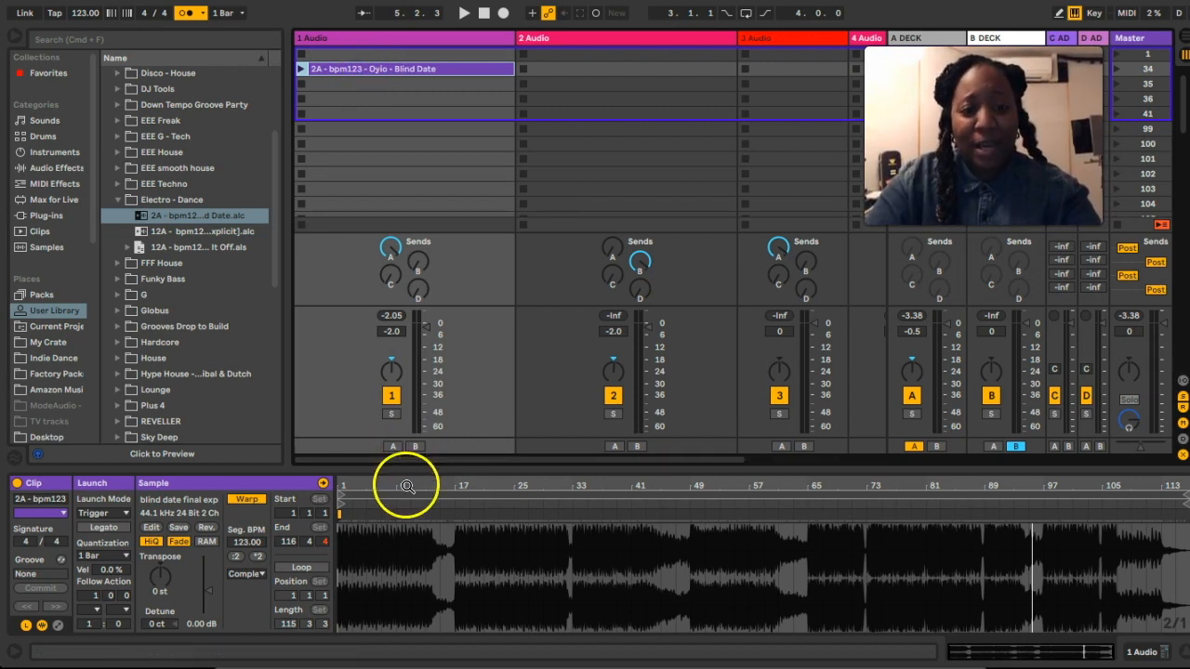
pyautogui.click(14, 37)
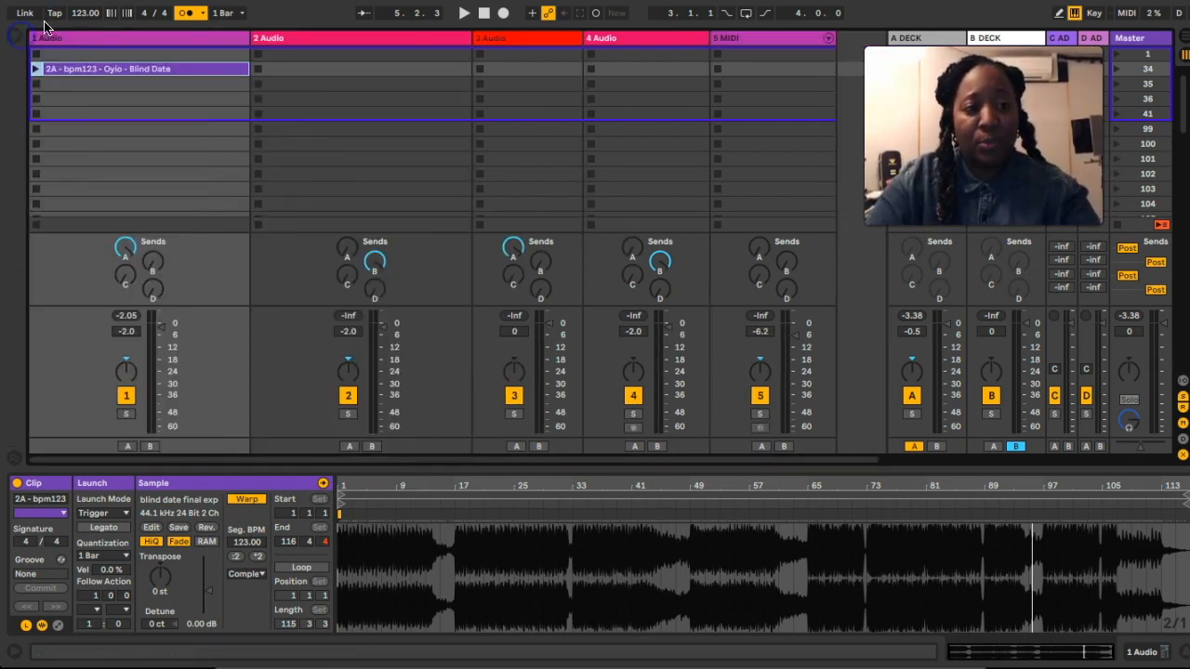
pyautogui.moveTo(372, 481); pyautogui.dragTo(372, 481)
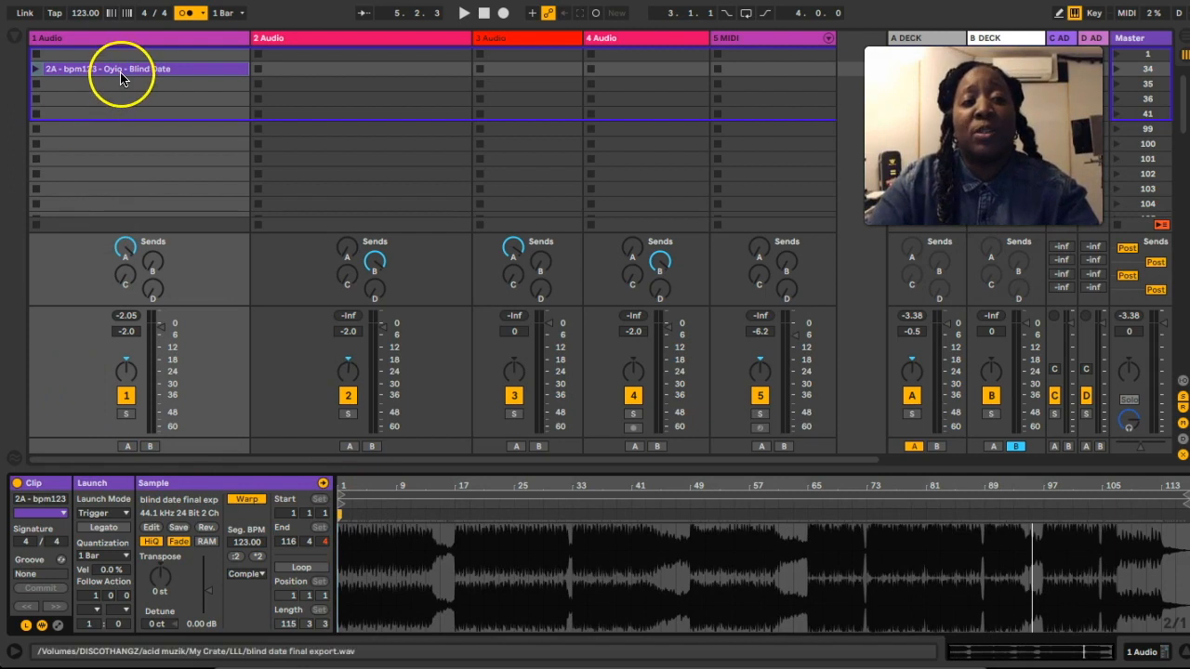
pyautogui.click(71, 68)
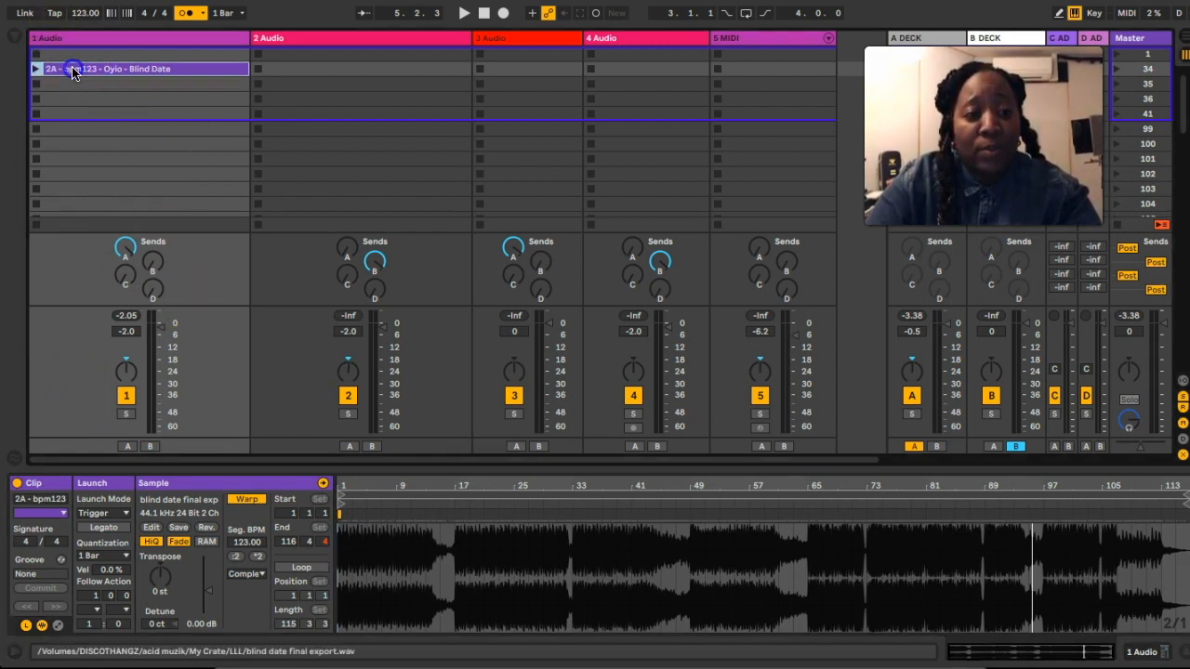
# Step: Inspect the start of the Blind Date waveform and play the quiet section from about bar 13 to bar 17
pyautogui.moveTo(355, 480); pyautogui.dragTo(355, 480)
pyautogui.hscroll(-3, 542, 599)
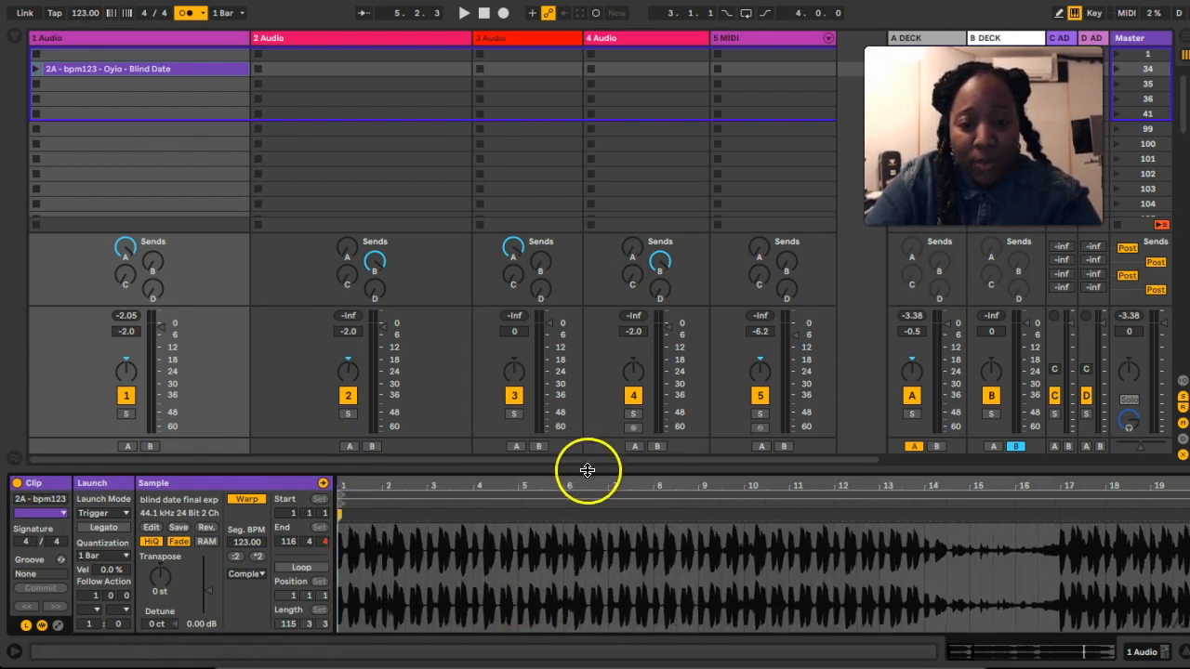
pyautogui.moveTo(593, 483); pyautogui.dragTo(589, 480)
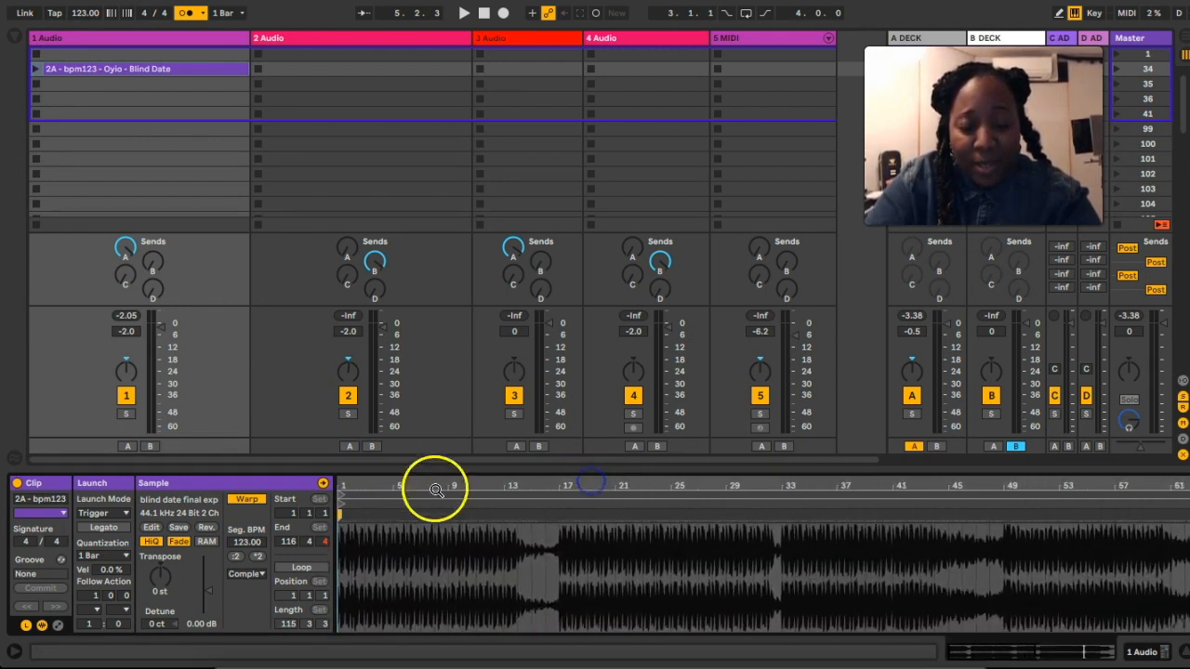
pyautogui.click(517, 503)
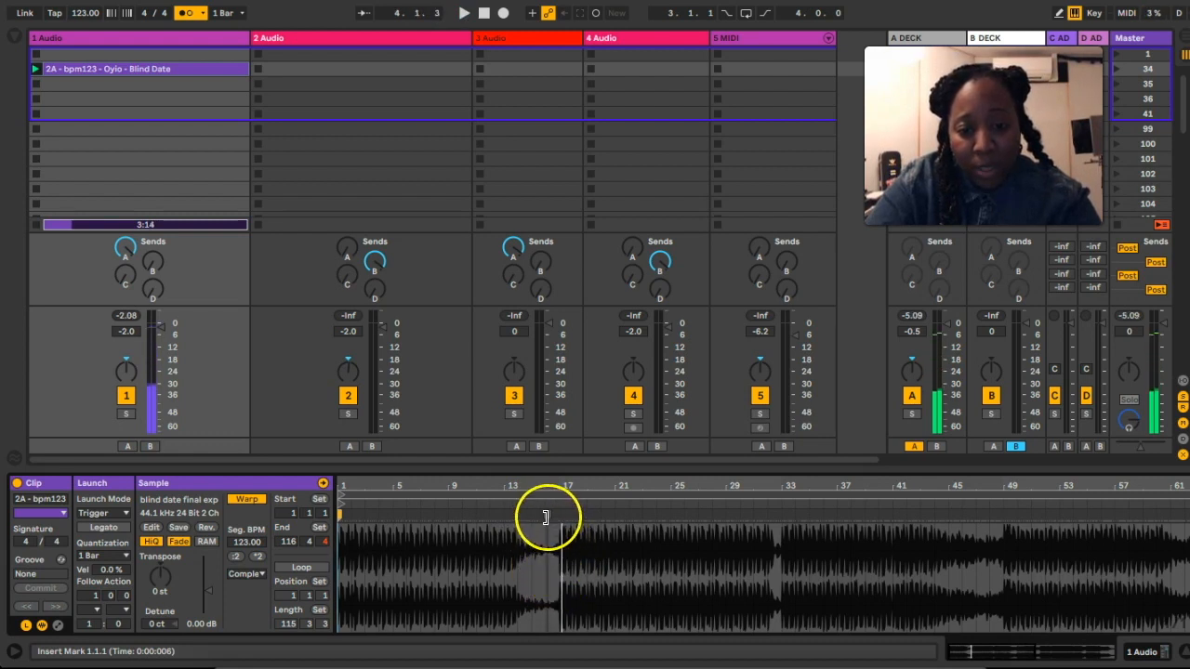
# Step: Add a warp marker at bar 16, one bar before the beat returns in the Blind Date clip
pyautogui.moveTo(552, 493); pyautogui.dragTo(501, 549)
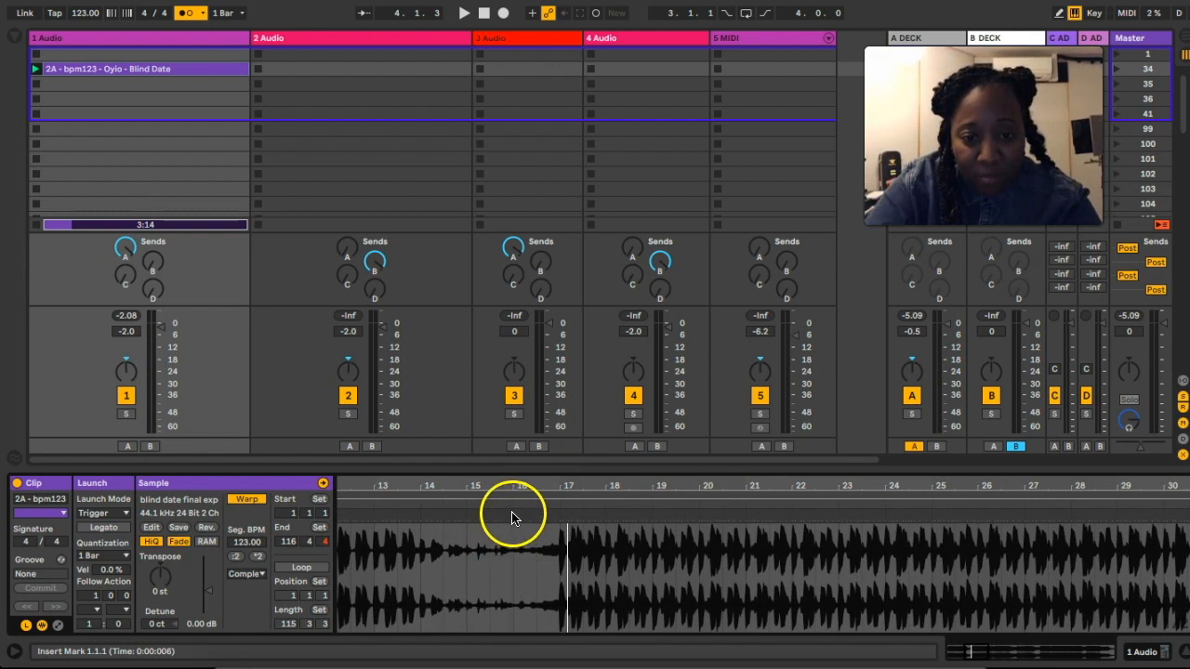
pyautogui.moveTo(515, 481); pyautogui.dragTo(515, 489)
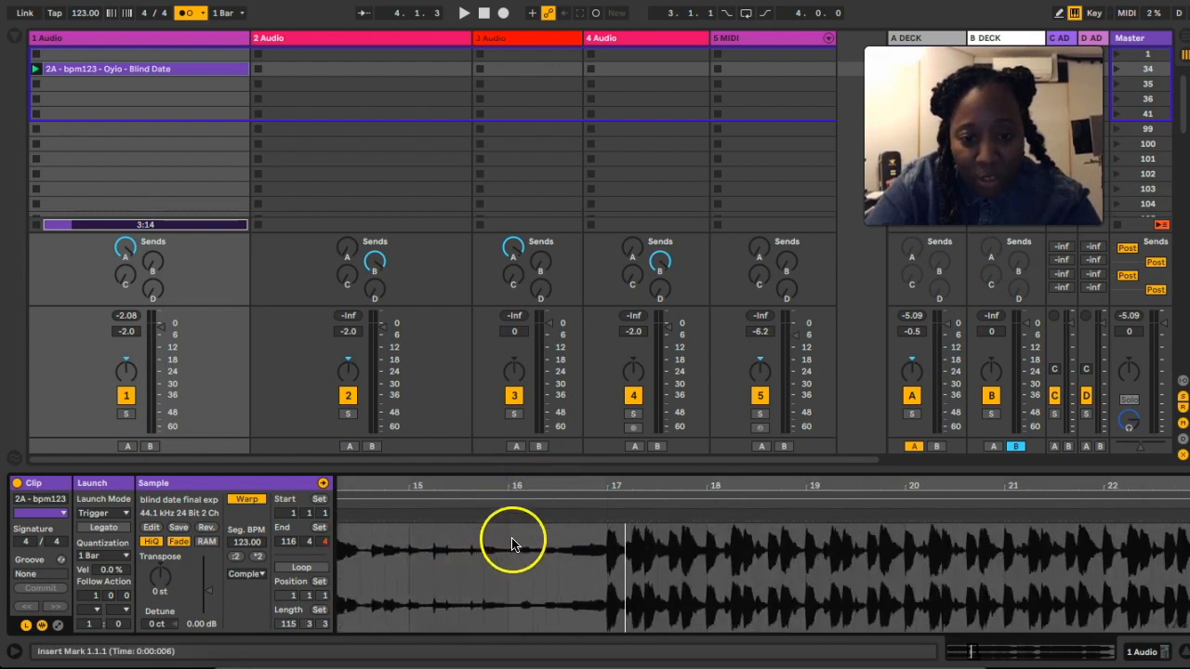
pyautogui.click(508, 517)
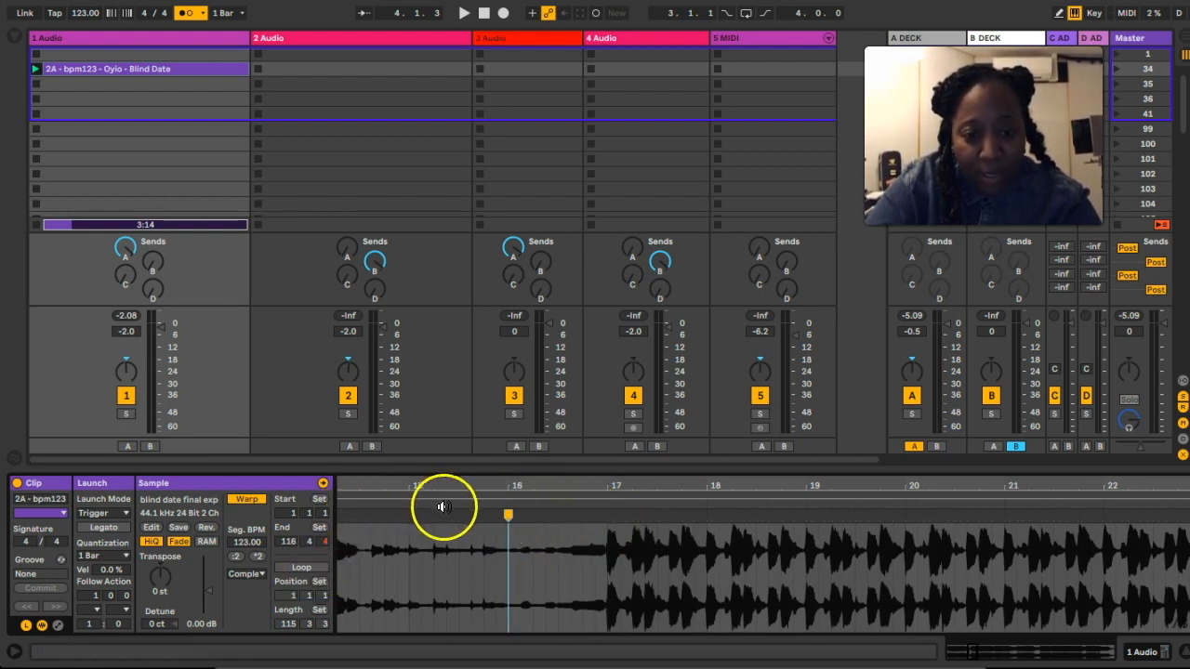
# Step: Turn on looping for the clip and set a one-bar loop from 16.1.1 to 17.1.1
pyautogui.hscroll(-12, 518, 512)
pyautogui.moveTo(546, 490); pyautogui.dragTo(545, 489)
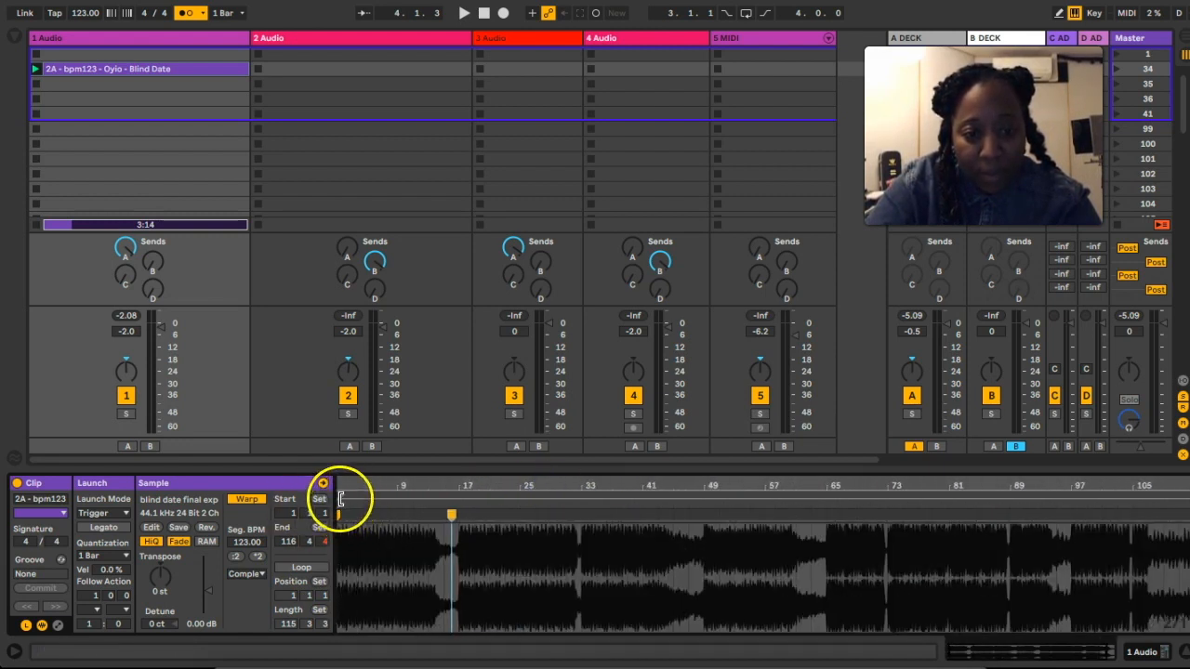
pyautogui.click(304, 570)
pyautogui.click(343, 496)
pyautogui.moveTo(341, 496); pyautogui.dragTo(438, 498)
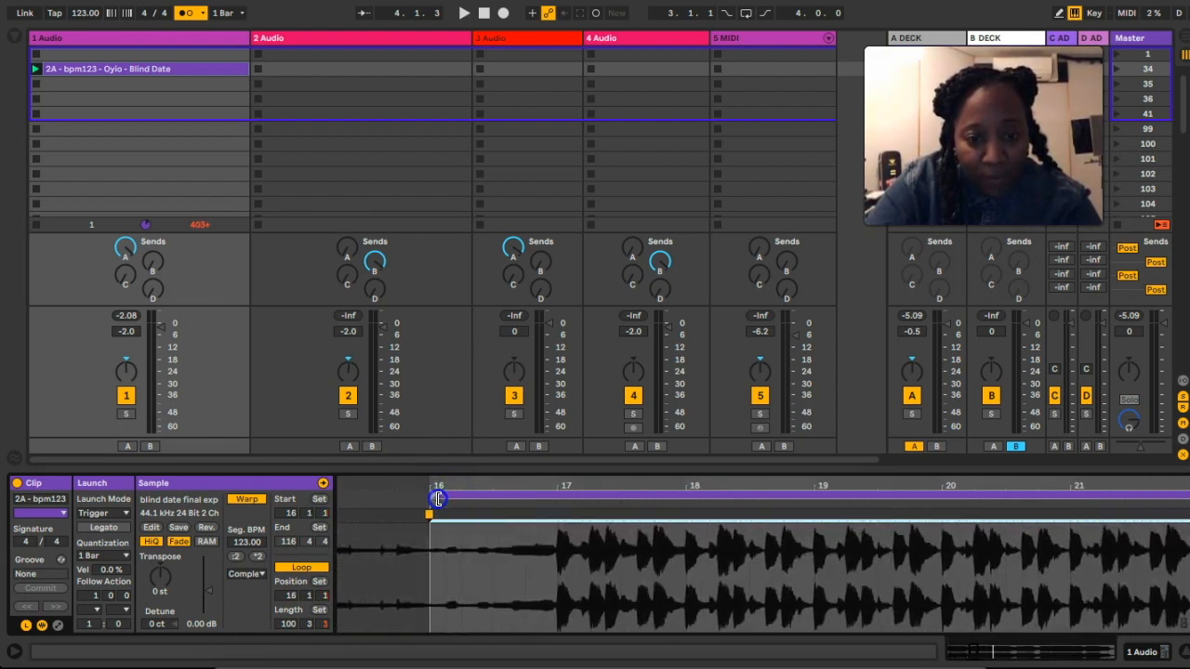
pyautogui.moveTo(619, 491); pyautogui.dragTo(624, 482)
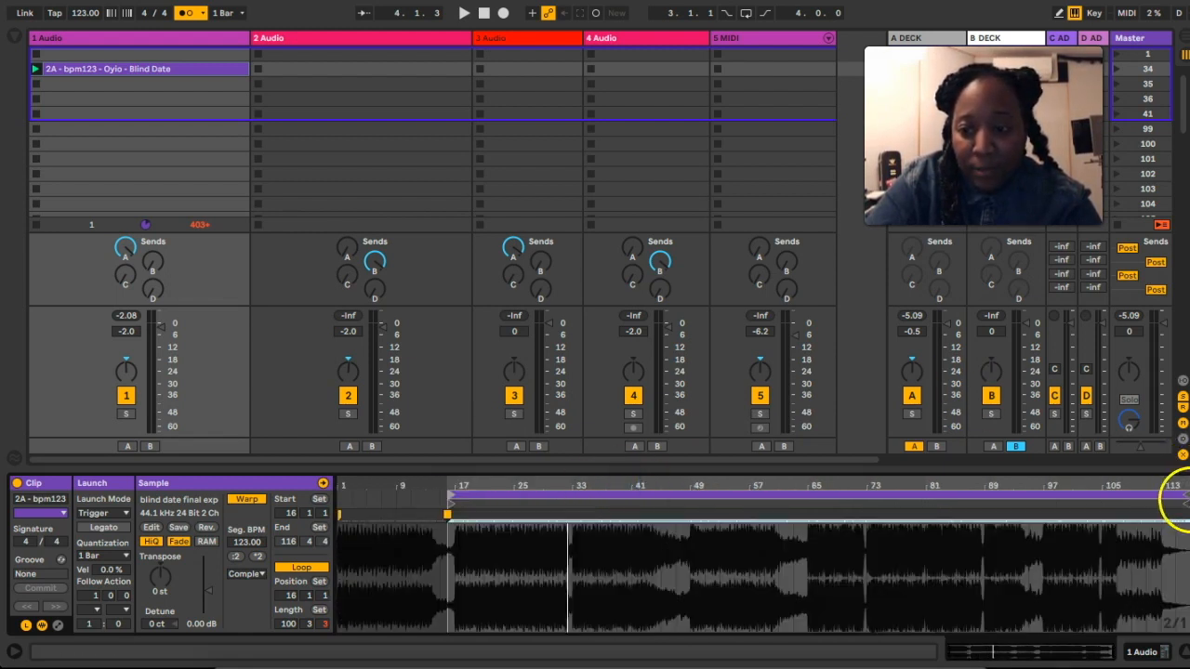
pyautogui.moveTo(1184, 501); pyautogui.dragTo(463, 486)
pyautogui.hscroll(-5, 406, 535)
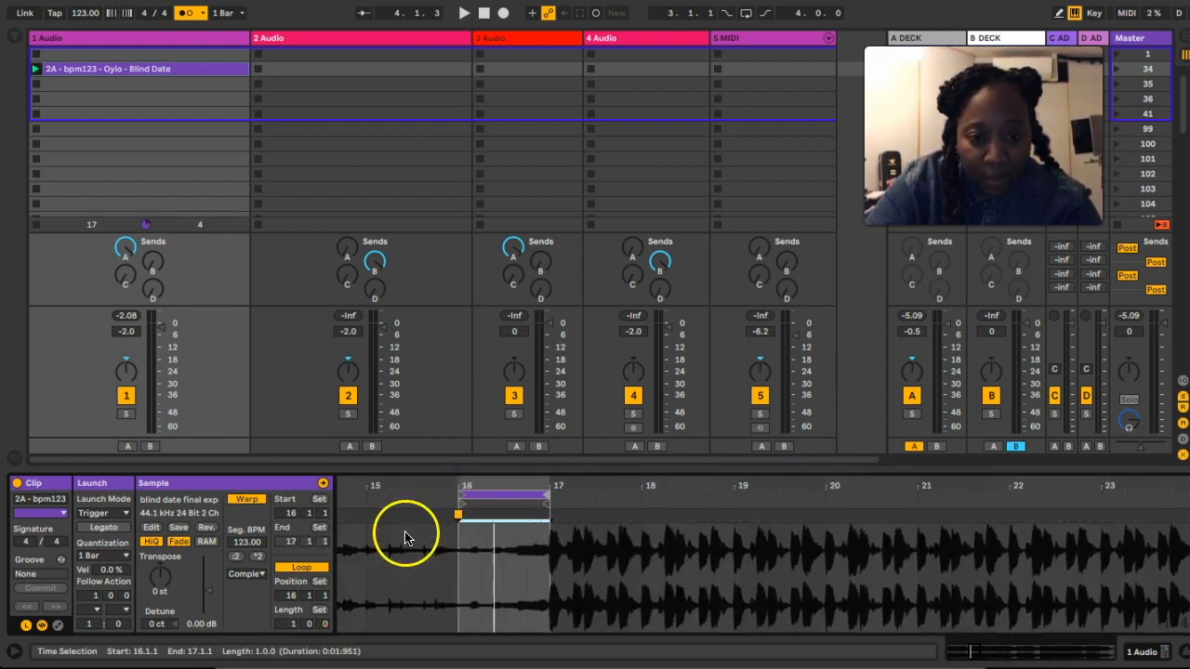
# Step: Play the one-bar loop at bar 16 and turn off the metronome
pyautogui.click(37, 70)
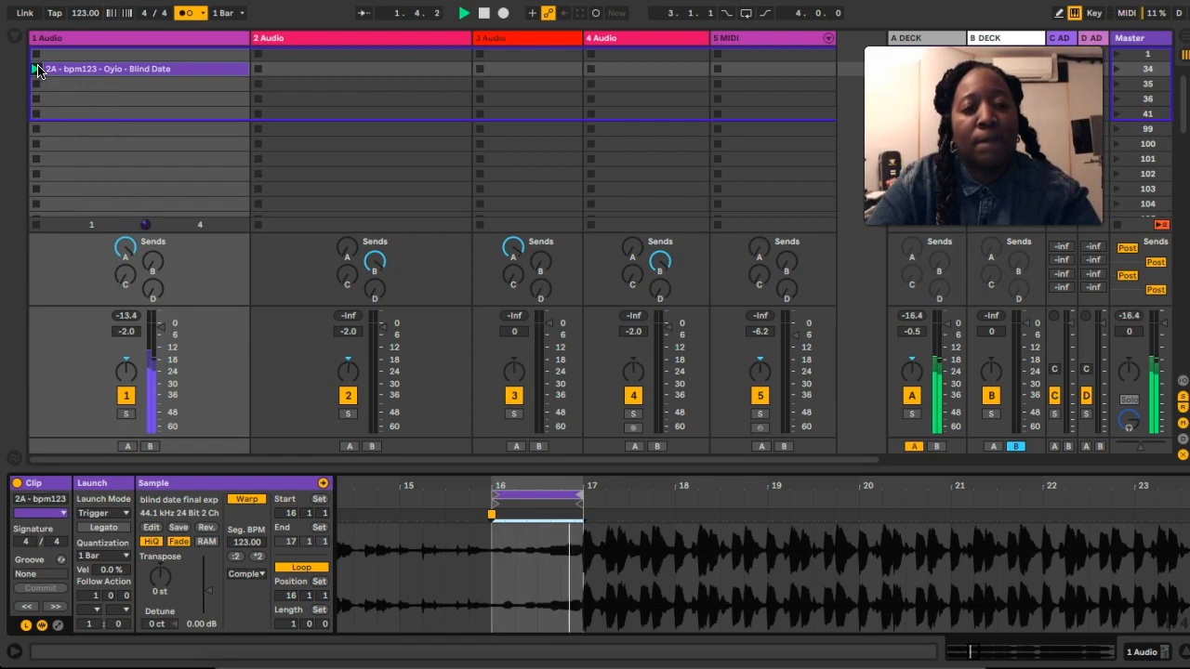
pyautogui.press('space')
pyautogui.click(182, 14)
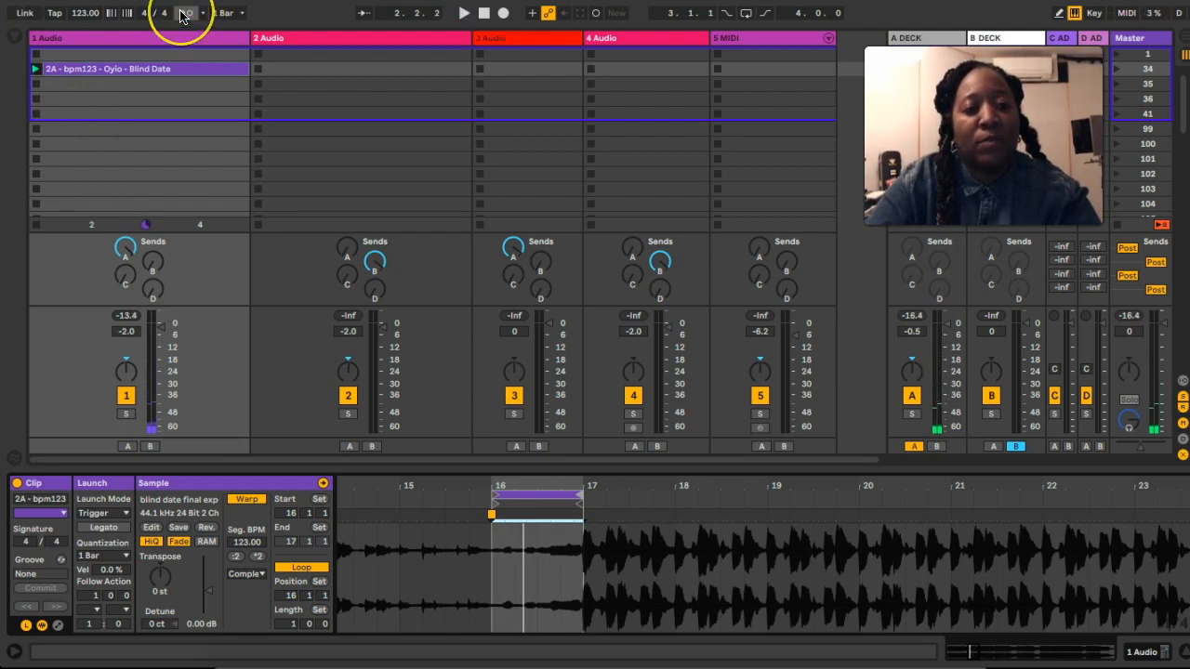
pyautogui.press('space')
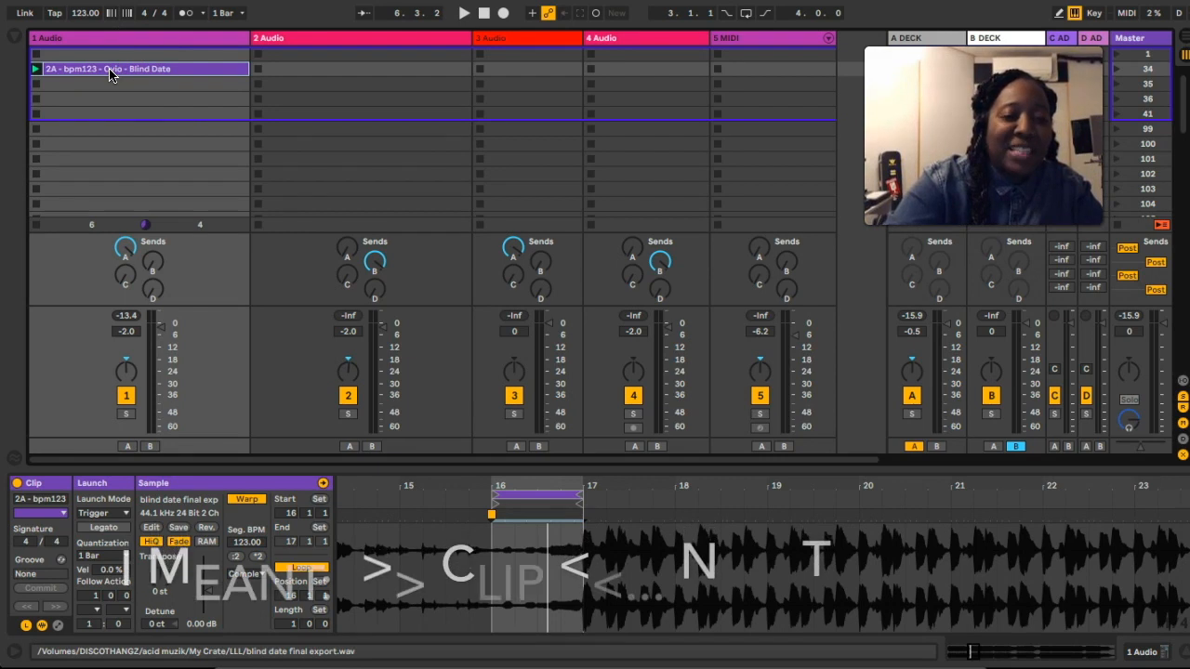
# Step: Duplicate the Blind Date clip into the slot below and select the original clip
pyautogui.press('super+d')
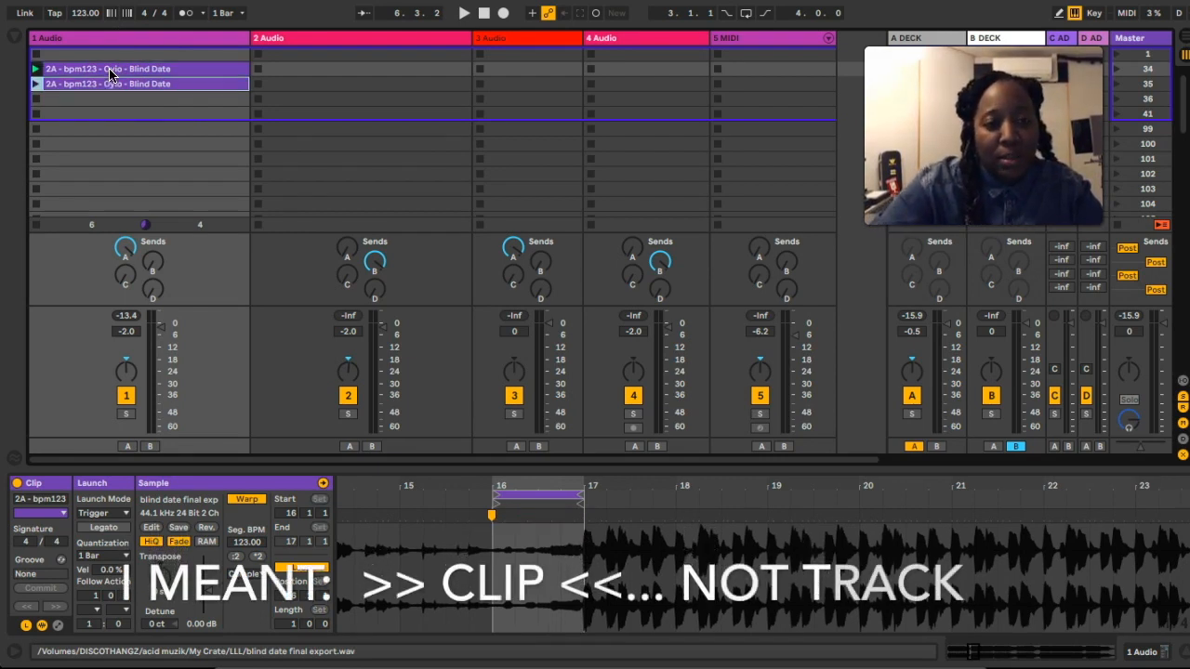
pyautogui.click(135, 69)
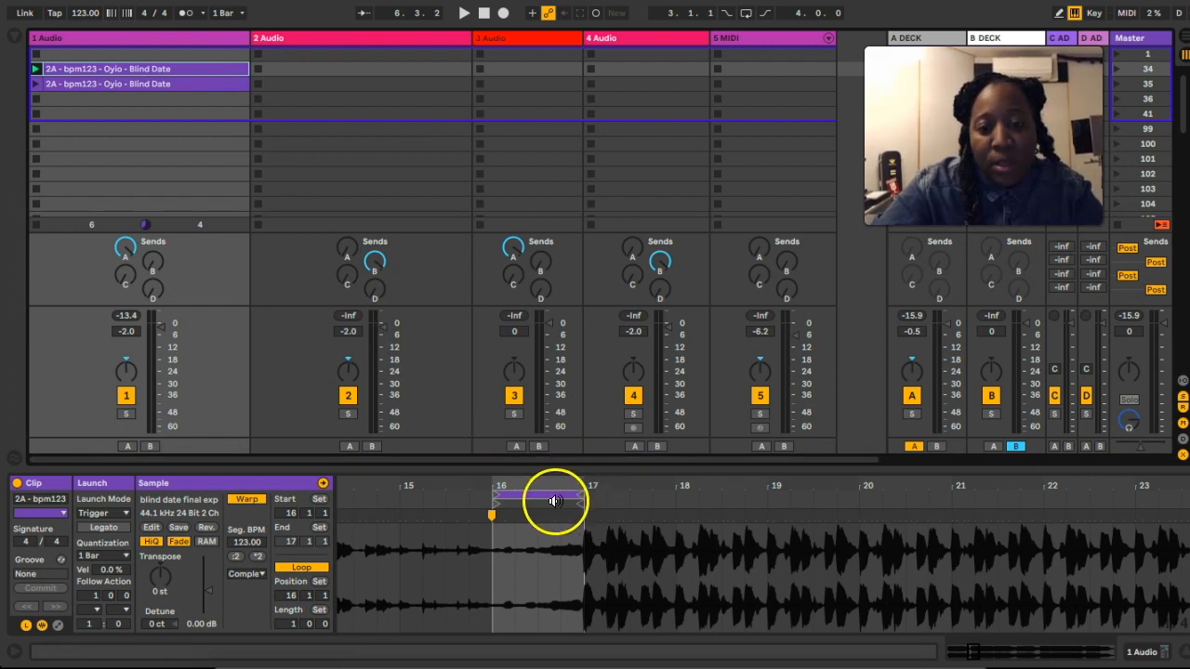
# Step: Move the original clip's loop to 105.1.1 with a length of 1.3.0 and set its start back to 1.1.1
pyautogui.moveTo(630, 480); pyautogui.dragTo(638, 484)
pyautogui.moveTo(457, 489)
pyautogui.mouseDown()
pyautogui.moveTo(449, 497)
pyautogui.moveTo(790, 539)
pyautogui.moveTo(1107, 511)
pyautogui.moveTo(1111, 486)
pyautogui.moveTo(1023, 502)
pyautogui.moveTo(990, 530)
pyautogui.moveTo(1074, 493)
pyautogui.moveTo(1150, 504)
pyautogui.mouseUp()
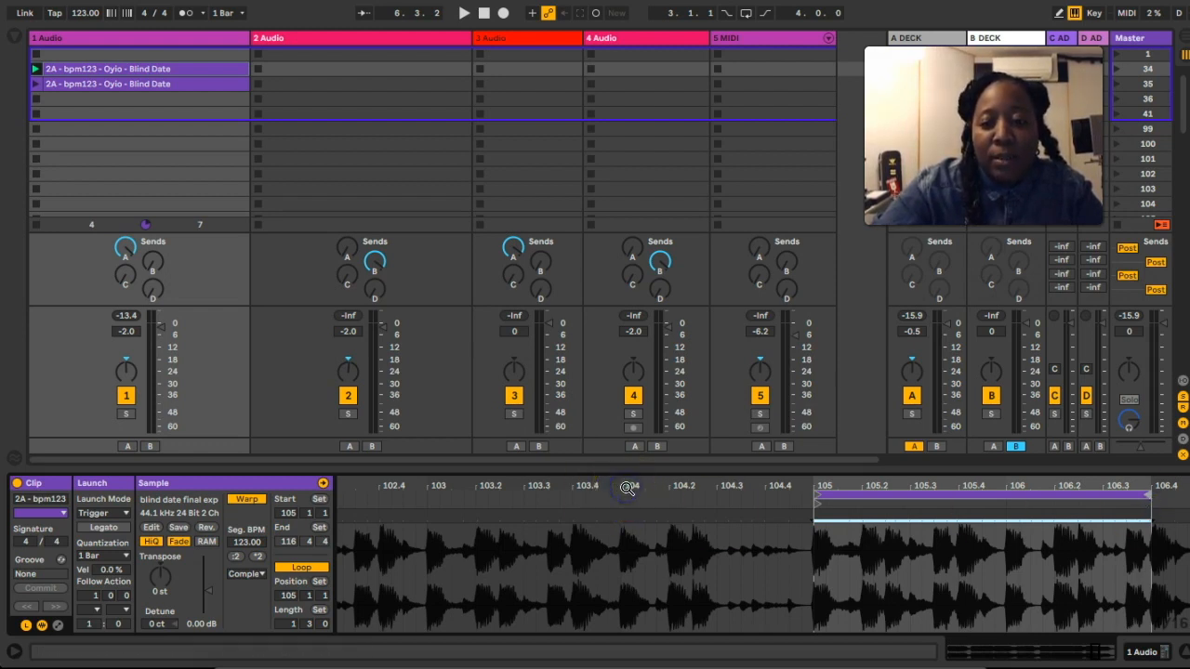
pyautogui.moveTo(818, 494); pyautogui.dragTo(194, 498)
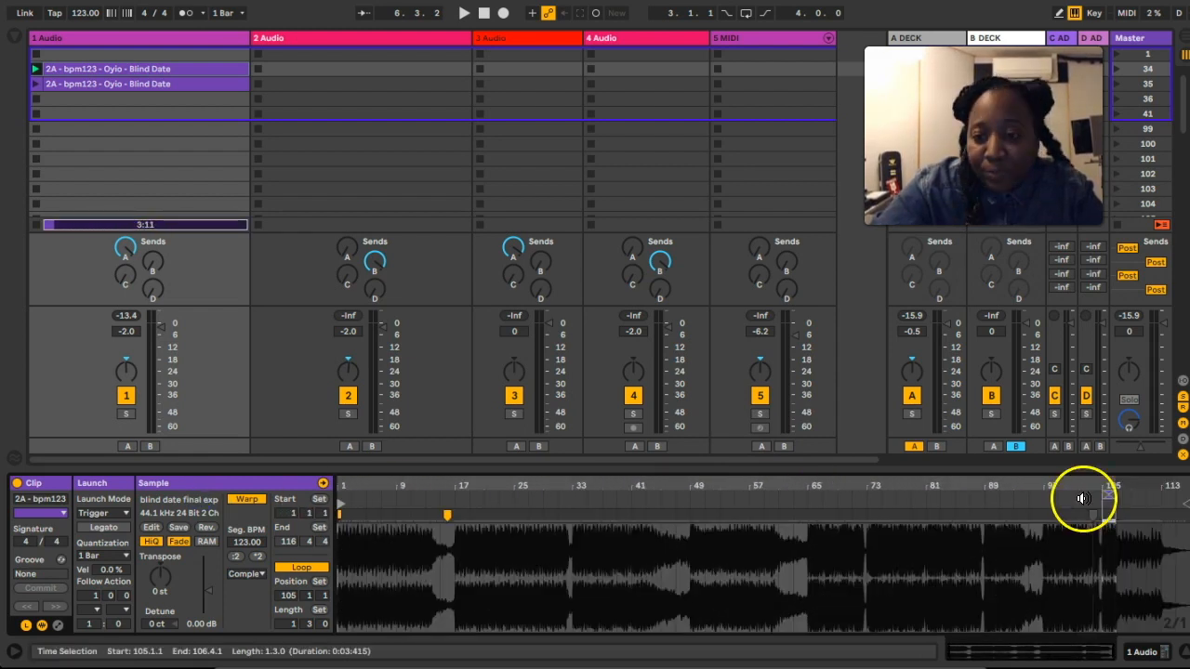
# Step: Play the original clip's loop at bar 105 and examine the waveform around its end
pyautogui.click(1082, 498)
pyautogui.moveTo(1131, 489); pyautogui.dragTo(1132, 572)
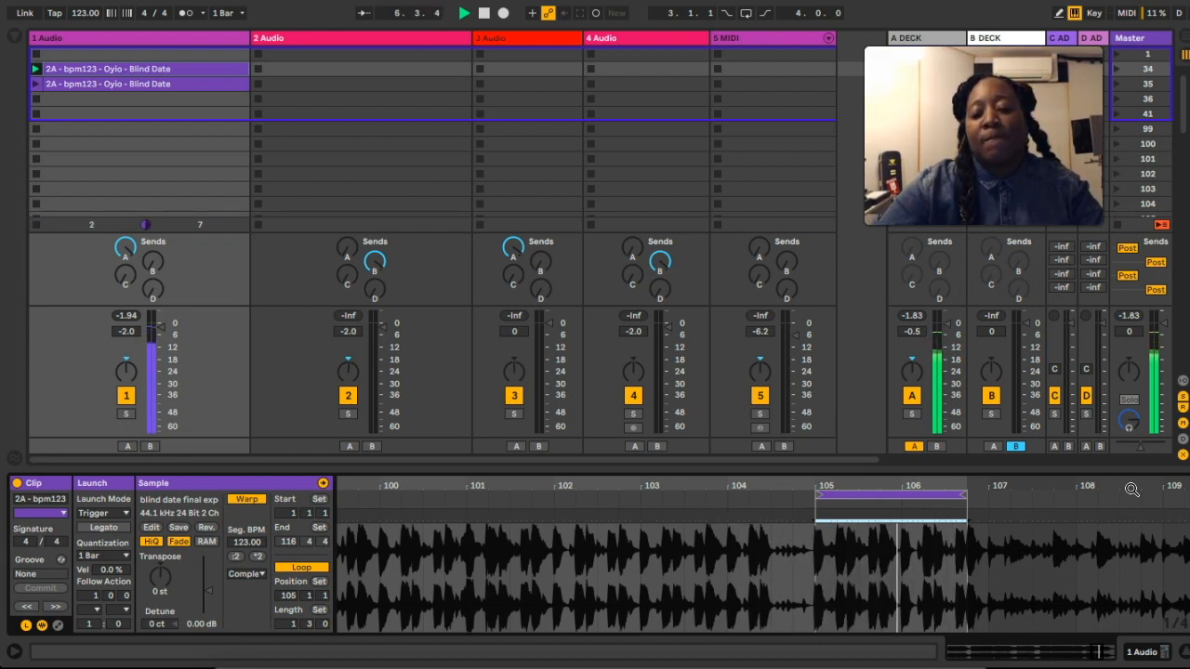
pyautogui.moveTo(1131, 490); pyautogui.dragTo(921, 558)
pyautogui.click(685, 518)
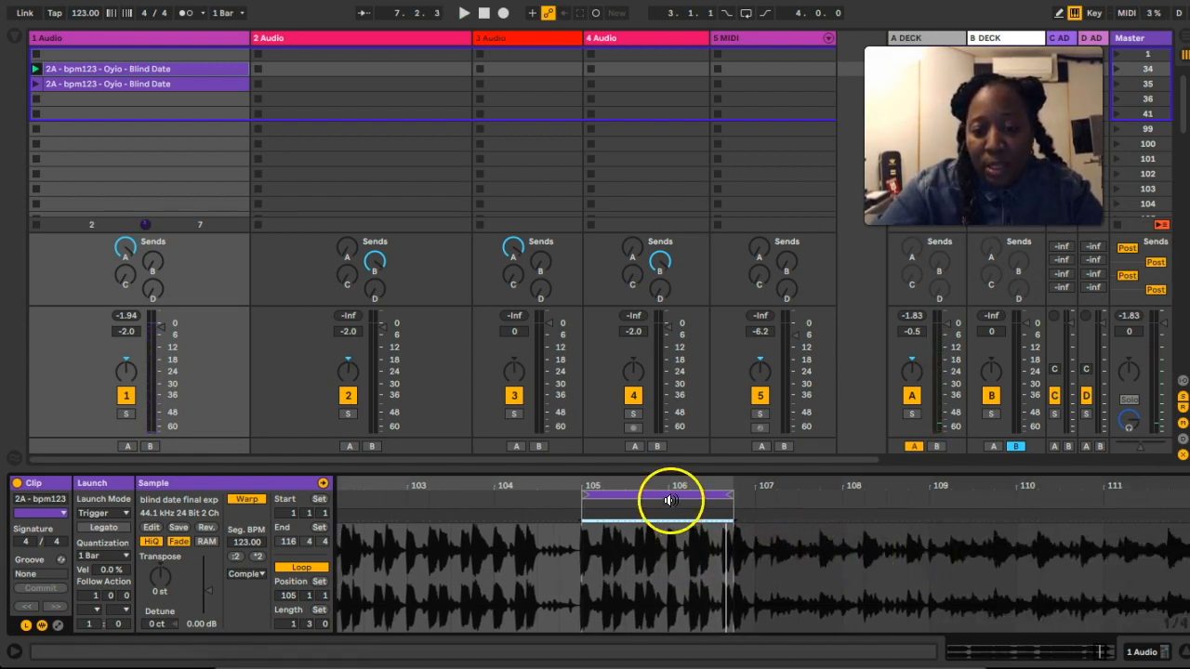
# Step: Set the original clip's loop to four bars starting at 107.1.1 and play it
pyautogui.moveTo(672, 495); pyautogui.dragTo(1095, 497)
pyautogui.press('space')
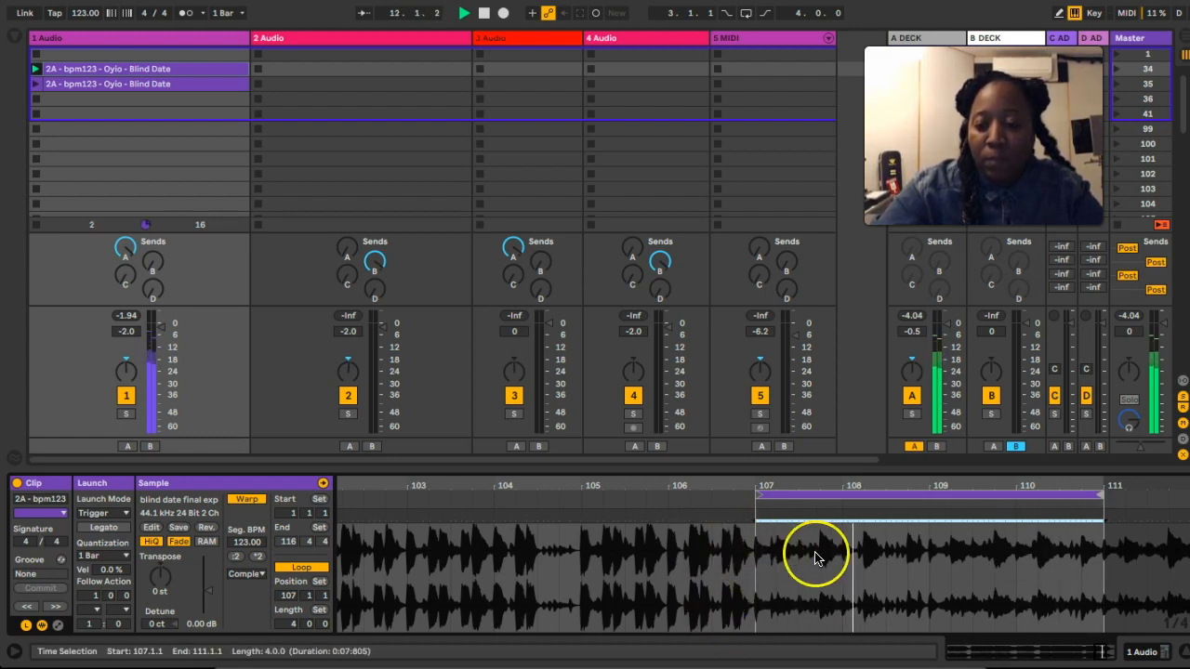
pyautogui.hscroll(5, 815, 557)
pyautogui.hscroll(-5, 815, 557)
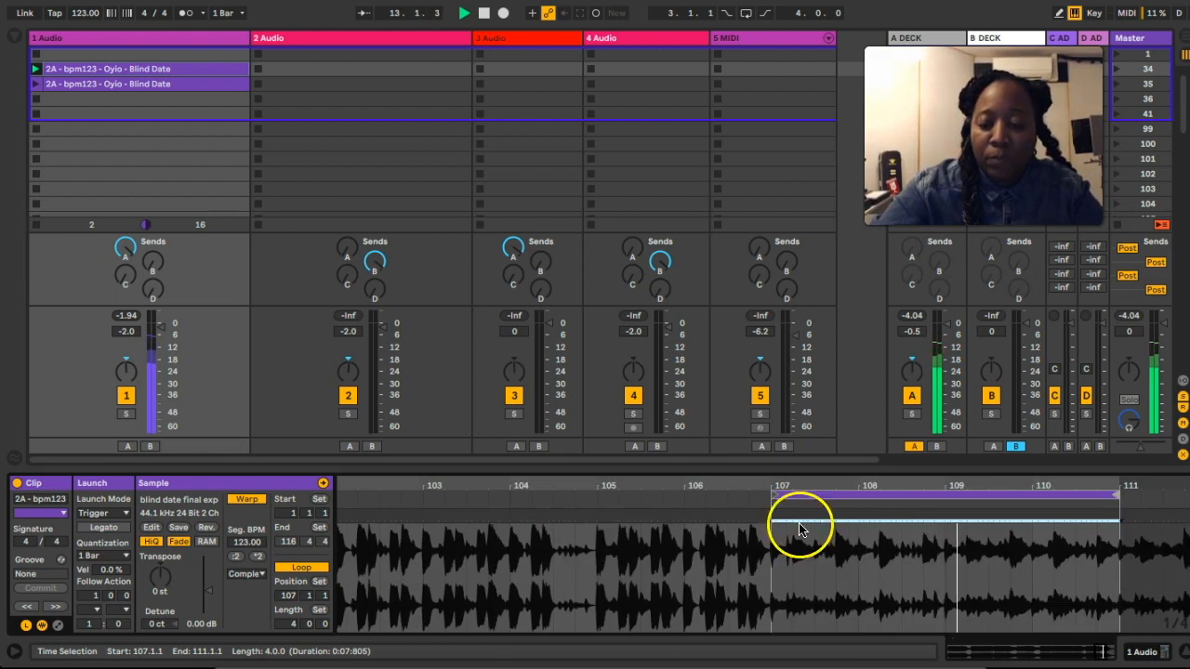
pyautogui.doubleClick(819, 477)
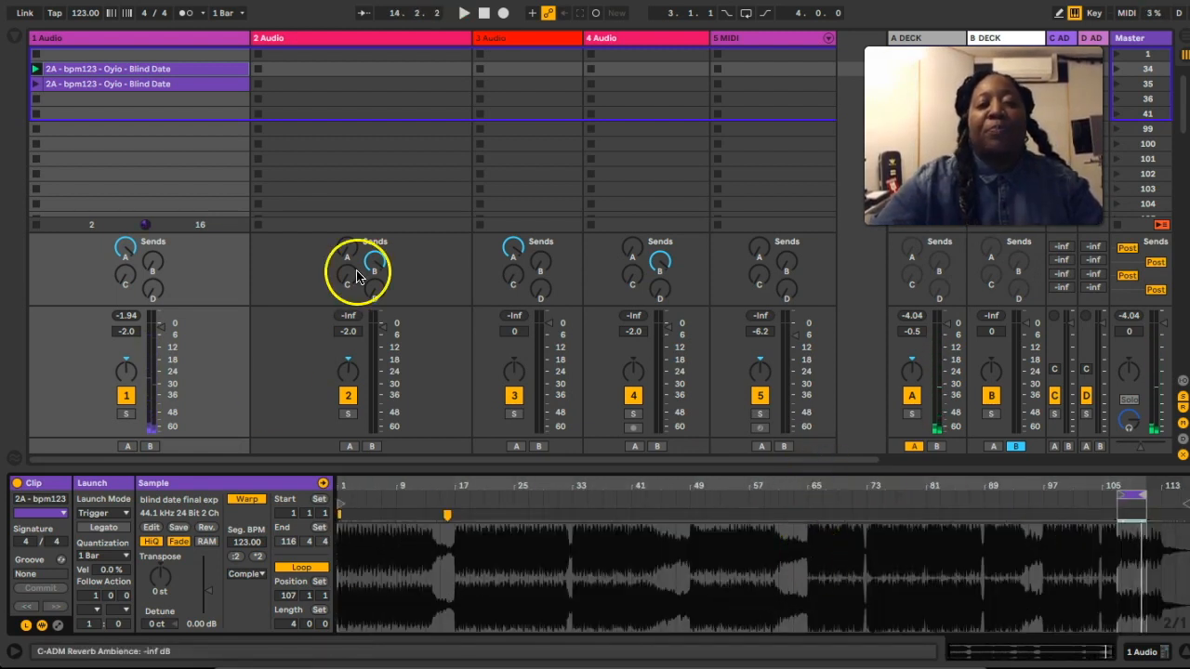
# Step: Bring back the clip view of the original Blind Date clip to review its outro loop
pyautogui.click(76, 71)
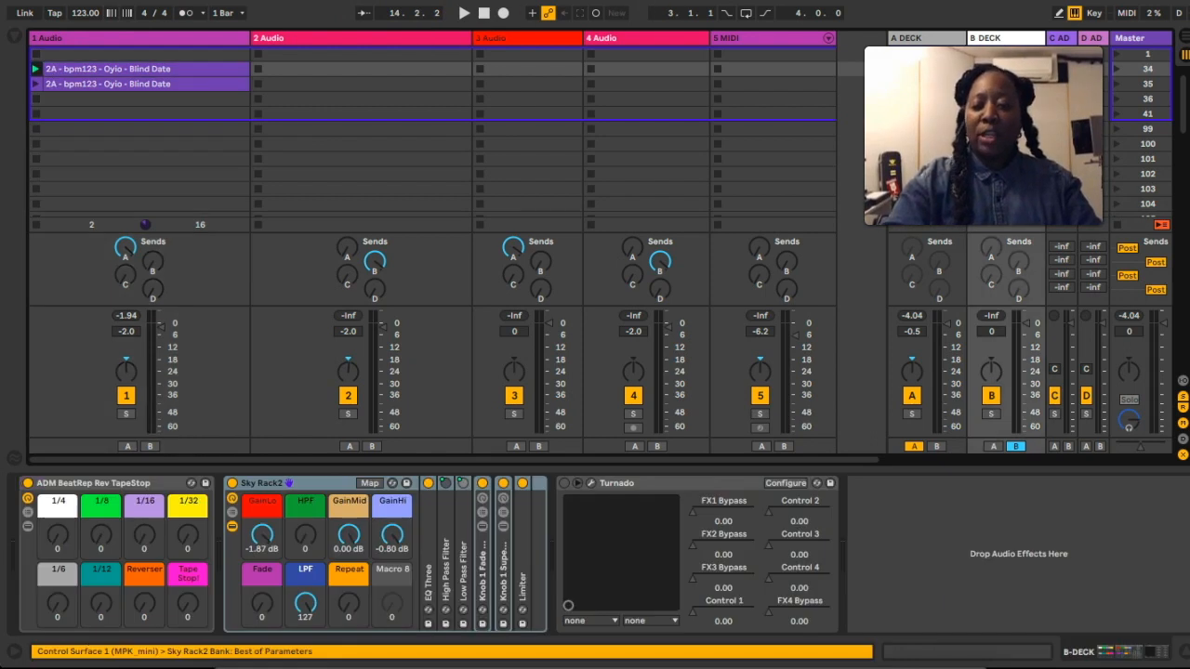
pyautogui.click(200, 65)
pyautogui.click(200, 66)
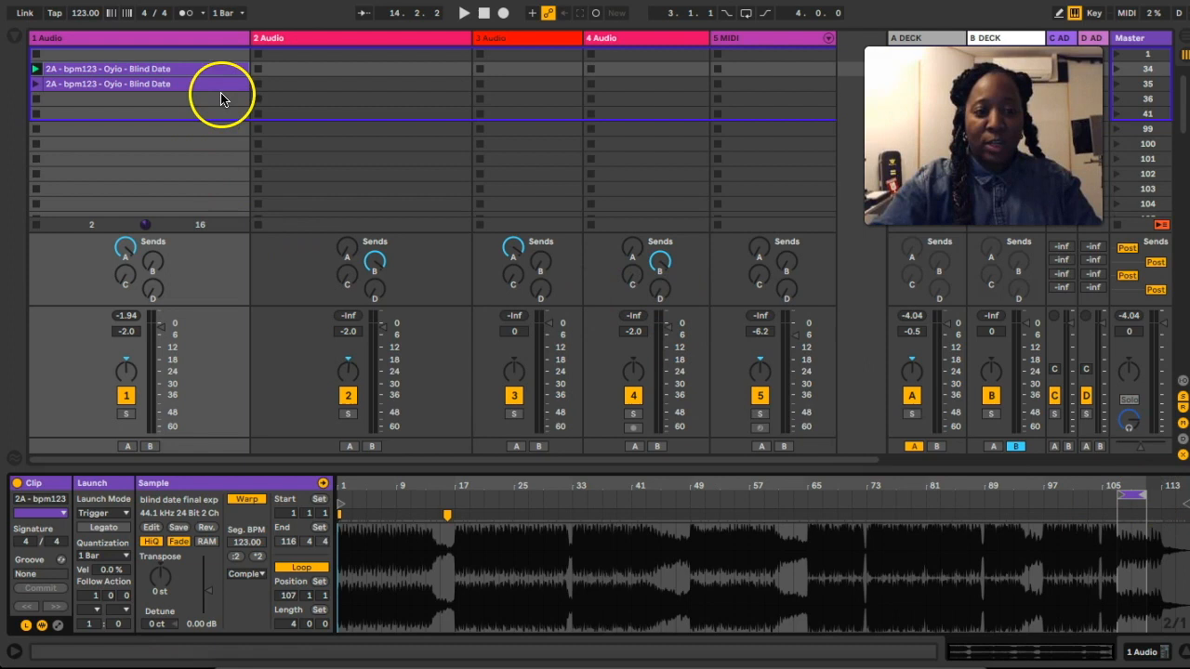
# Step: Duplicate the second Blind Date clip into the third slot and select the new copy
pyautogui.click(82, 87)
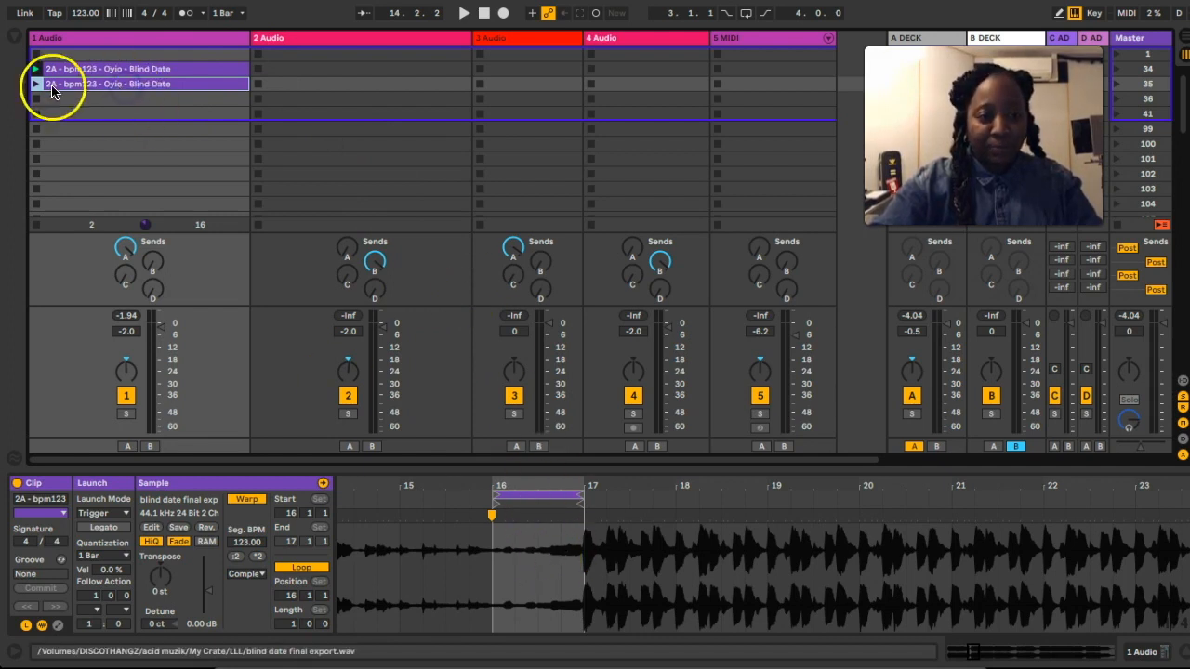
pyautogui.press('super+d')
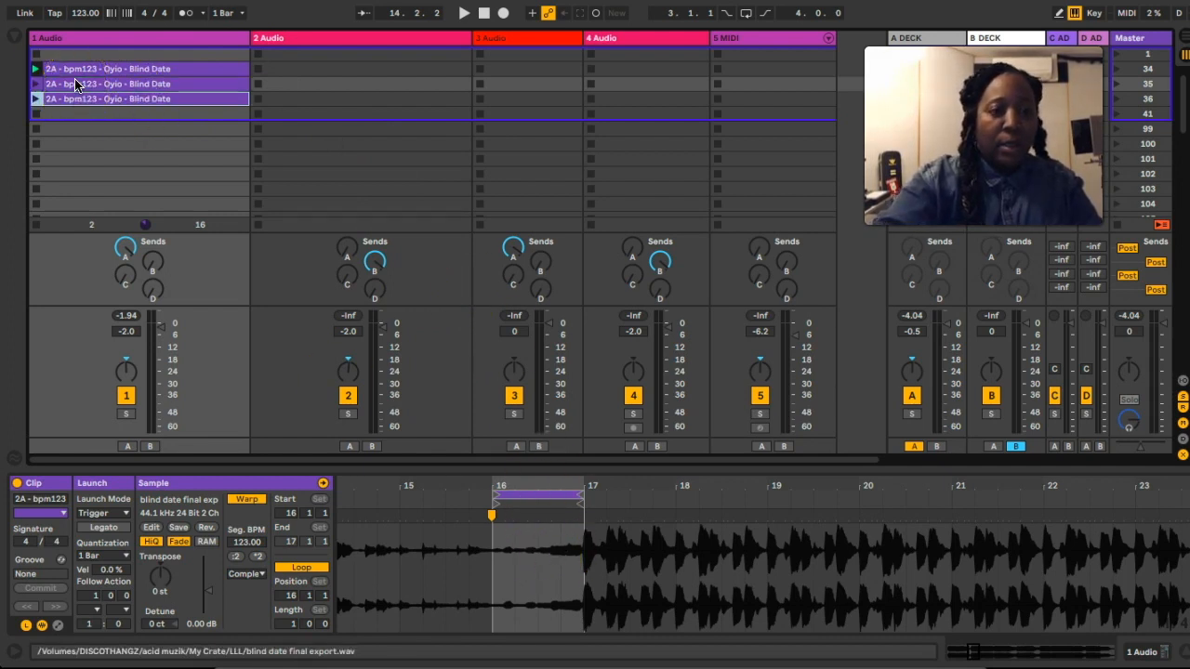
pyautogui.click(96, 99)
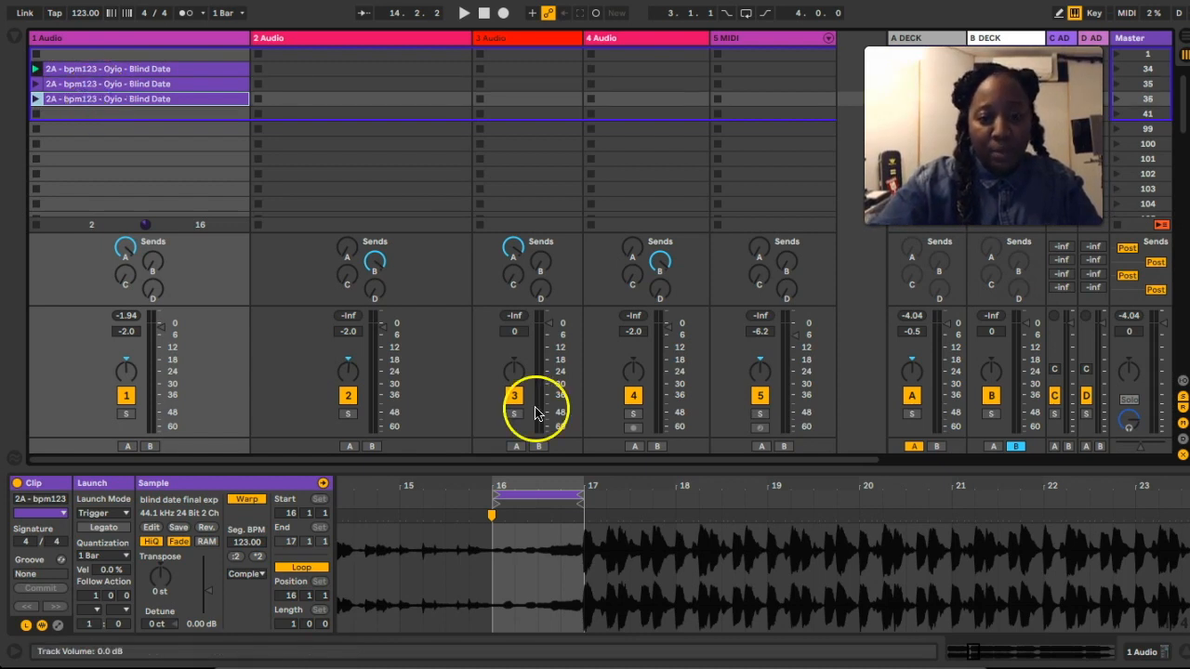
# Step: Move the third clip's start and loop to 33.1.1, lengthen the loop to four bars and play it
pyautogui.doubleClick(598, 482)
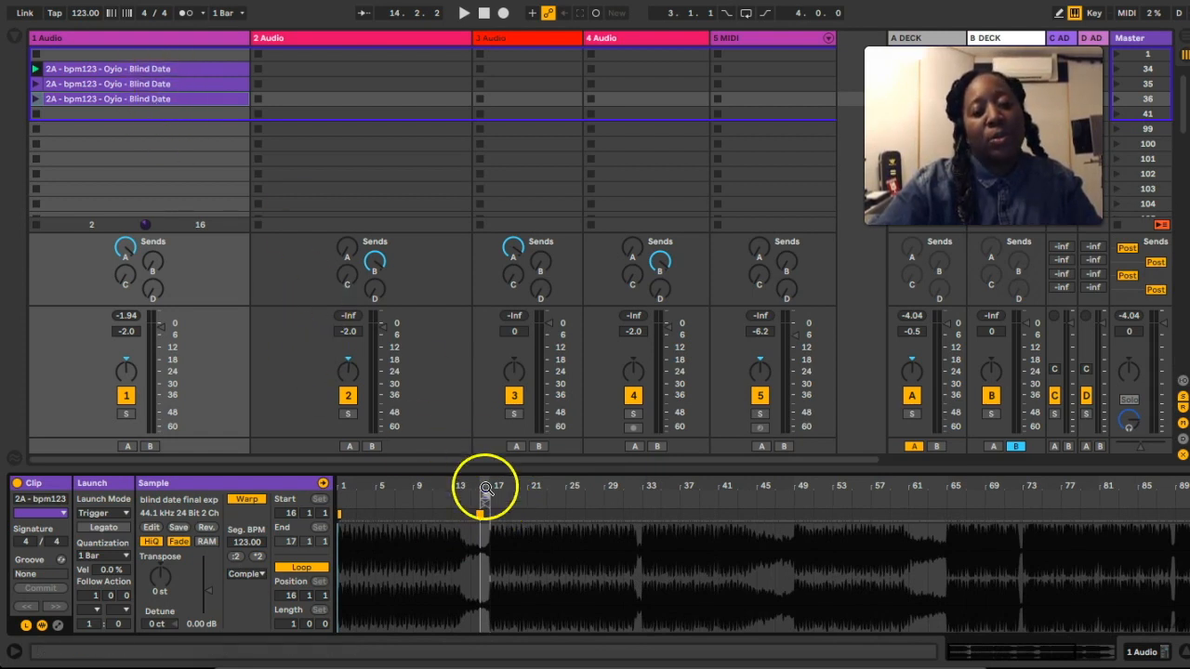
pyautogui.moveTo(484, 495); pyautogui.dragTo(645, 493)
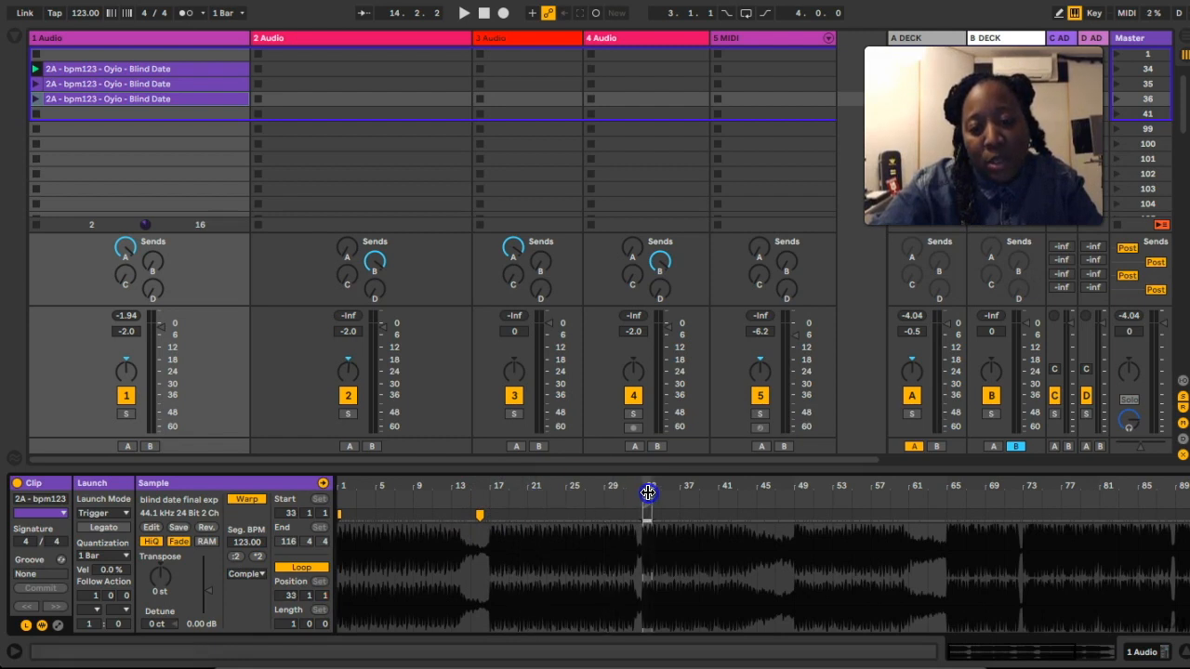
pyautogui.moveTo(651, 494); pyautogui.dragTo(675, 503)
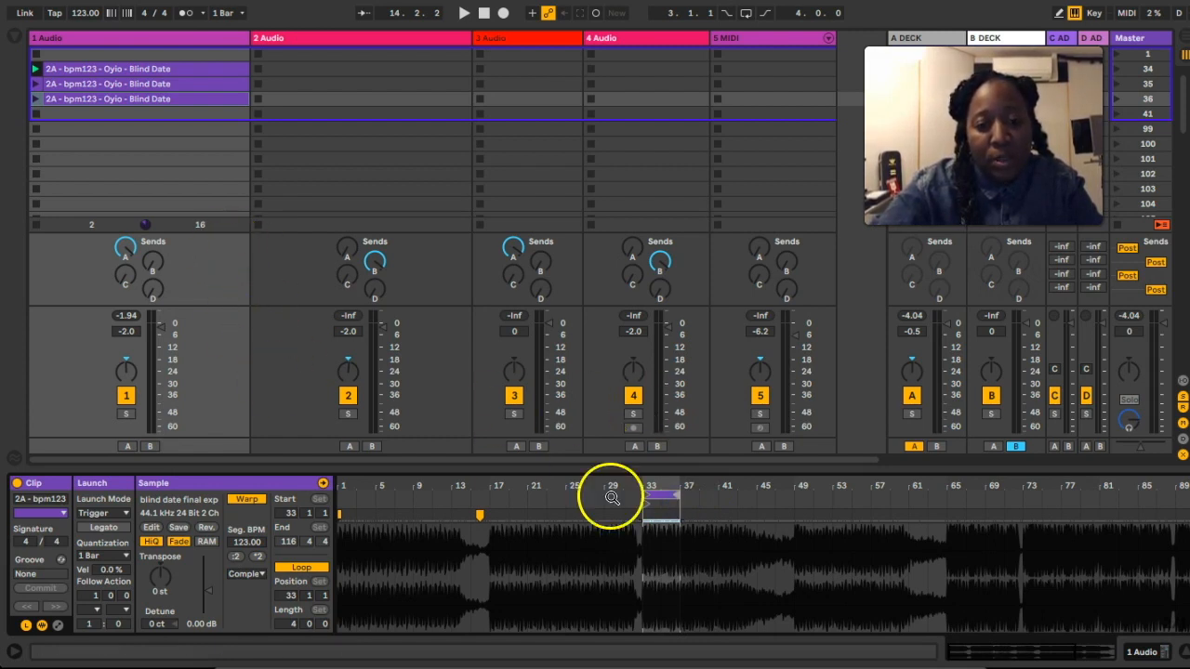
pyautogui.click(35, 98)
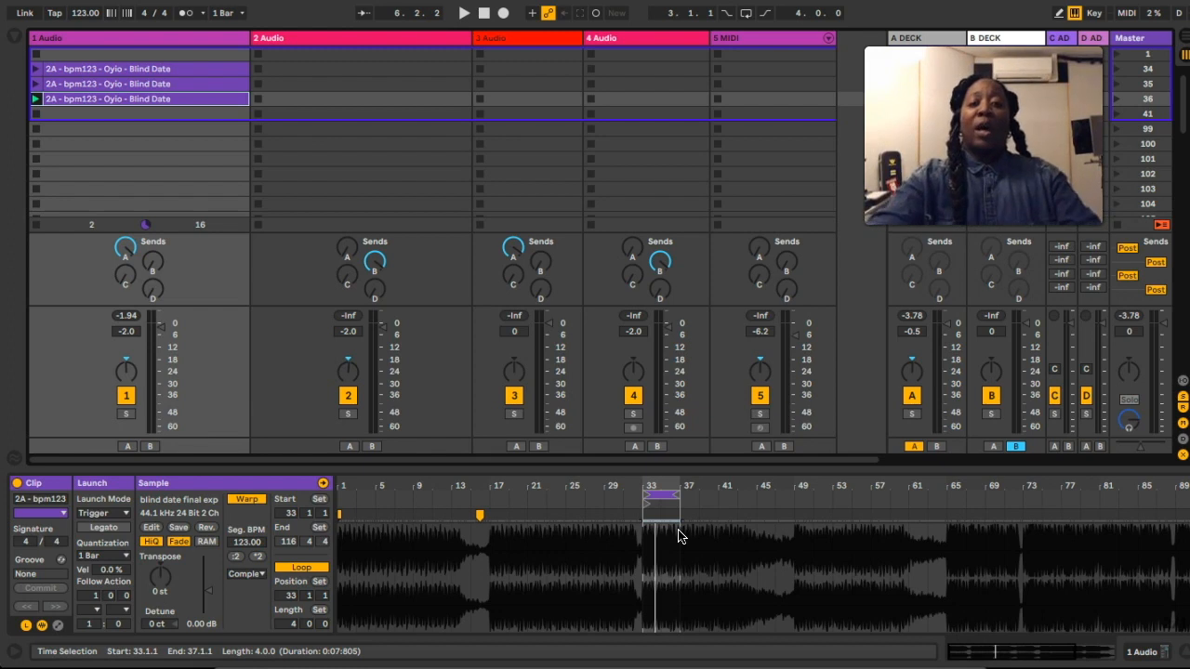
# Step: View the B DECK's effect devices and return to the third Blind Date clip's waveform
pyautogui.hotkey('shift', 'Tab')
pyautogui.click(657, 499)
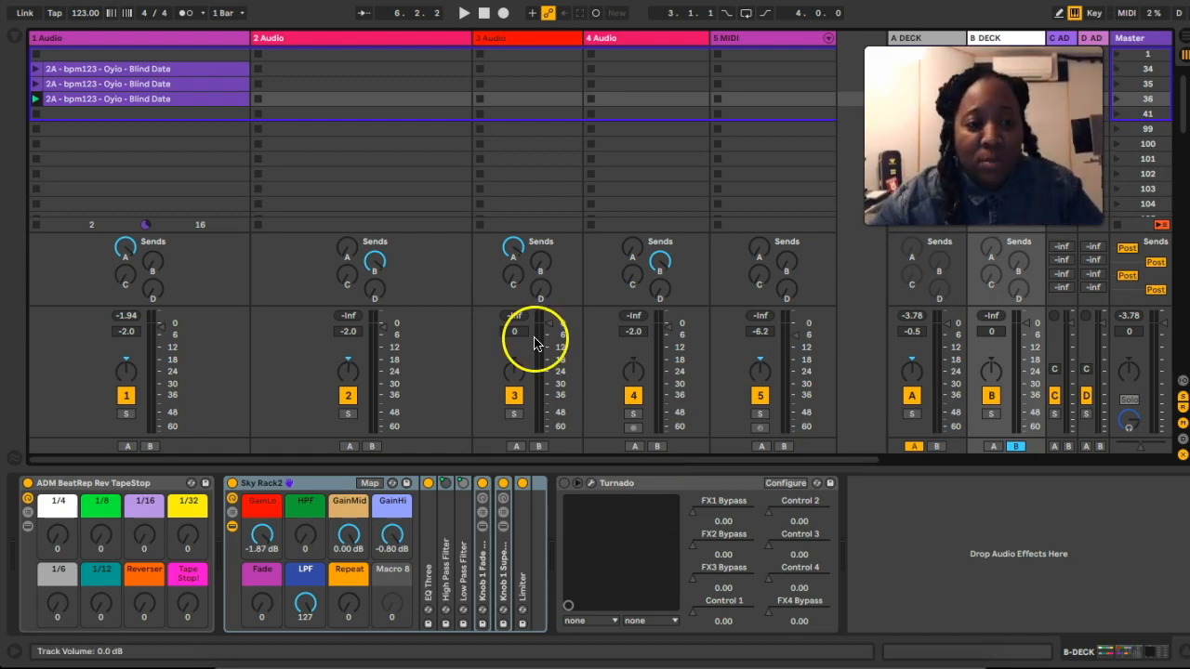
pyautogui.click(194, 101)
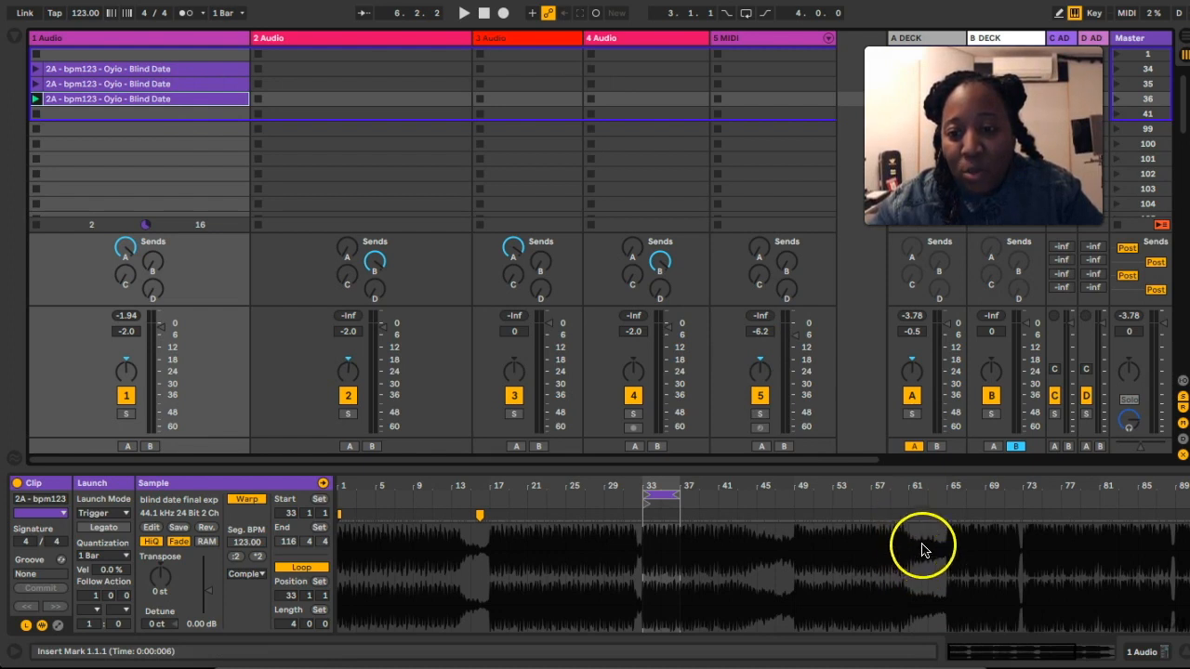
# Step: Examine the third clip's waveform between its loop at bar 33 and the section around bar 65
pyautogui.moveTo(936, 486); pyautogui.dragTo(933, 489)
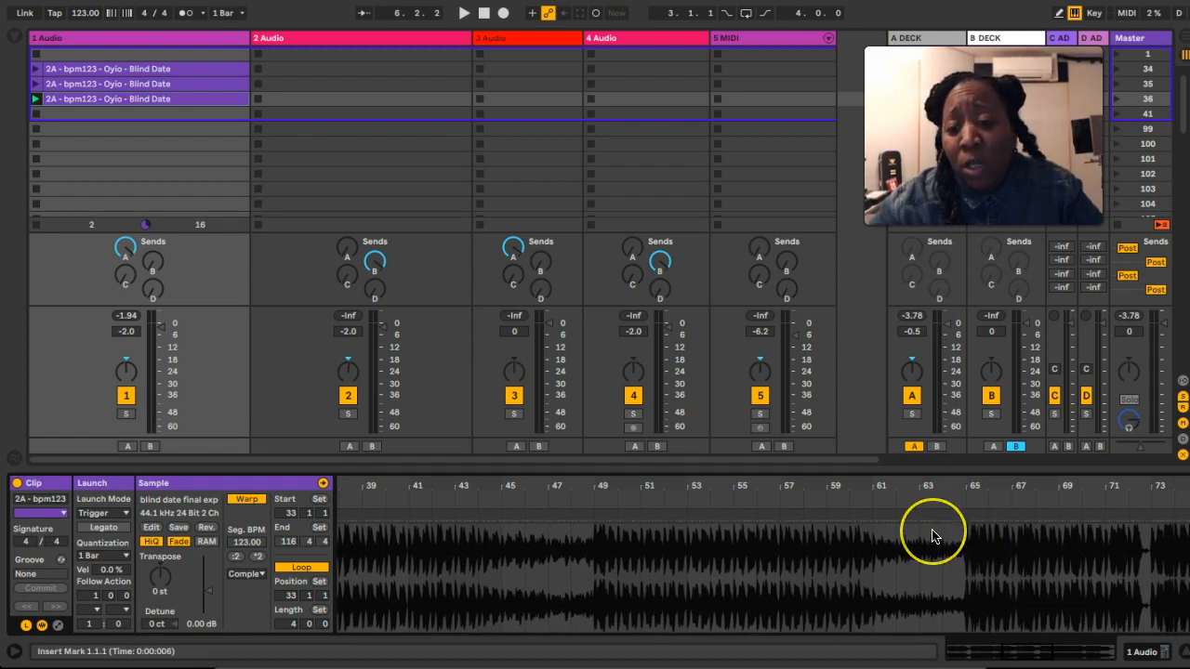
pyautogui.hscroll(10, 935, 531)
pyautogui.hscroll(-12, 936, 537)
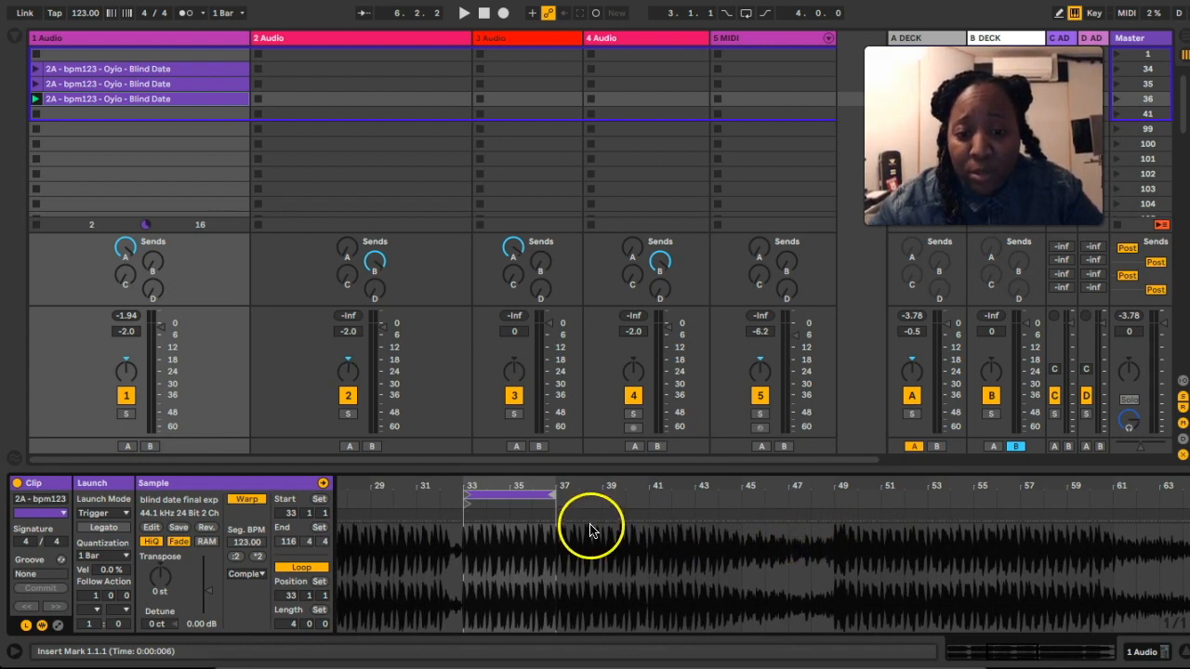
# Step: Duplicate the third Blind Date clip into the fourth slot of track 1 and select the new copy
pyautogui.click(102, 98)
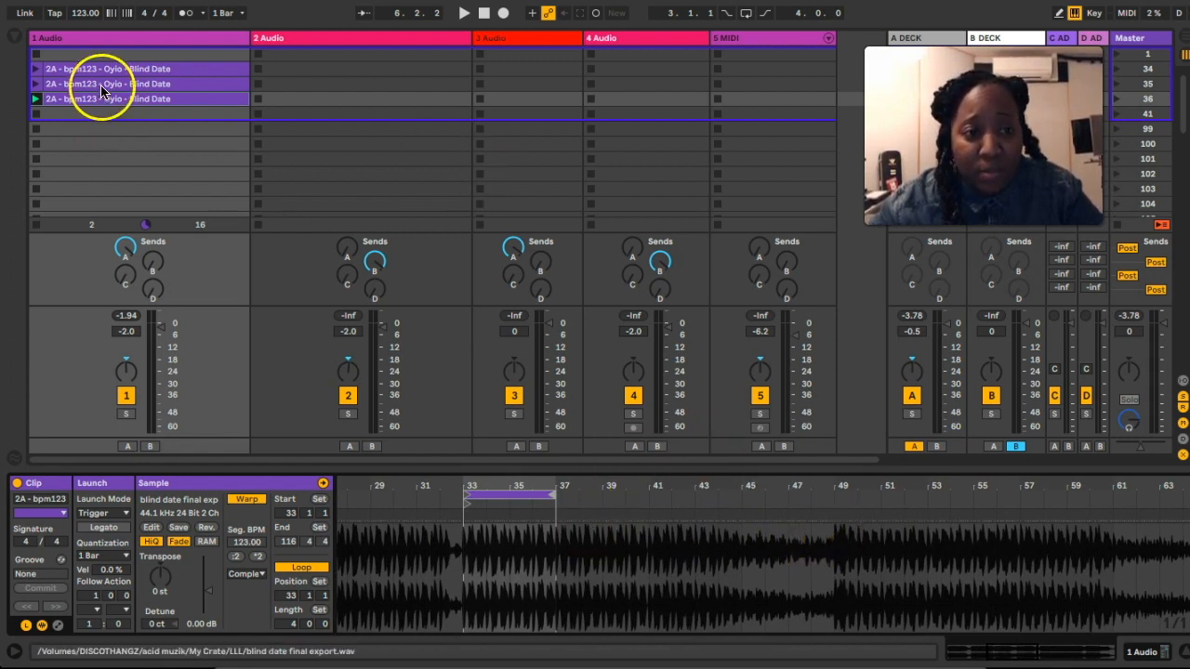
pyautogui.press('super+d')
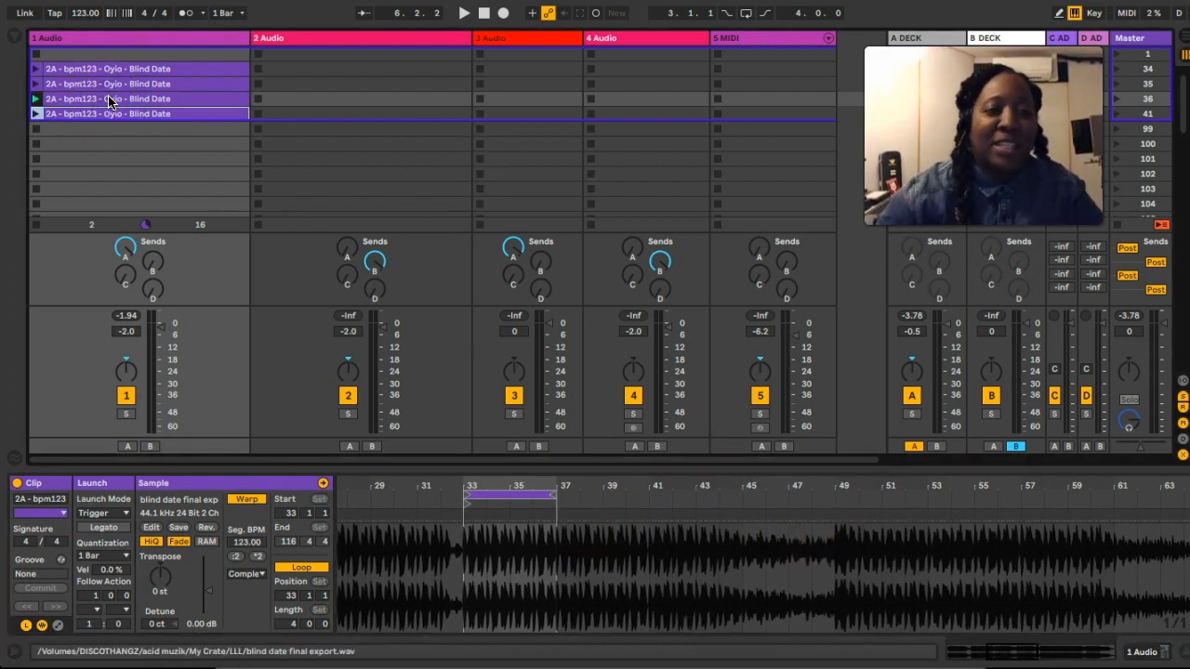
pyautogui.click(112, 116)
# Step: Turn off looping for the fourth clip, move its start marker to 45.1.1 and play it
pyautogui.click(712, 566)
pyautogui.click(823, 539)
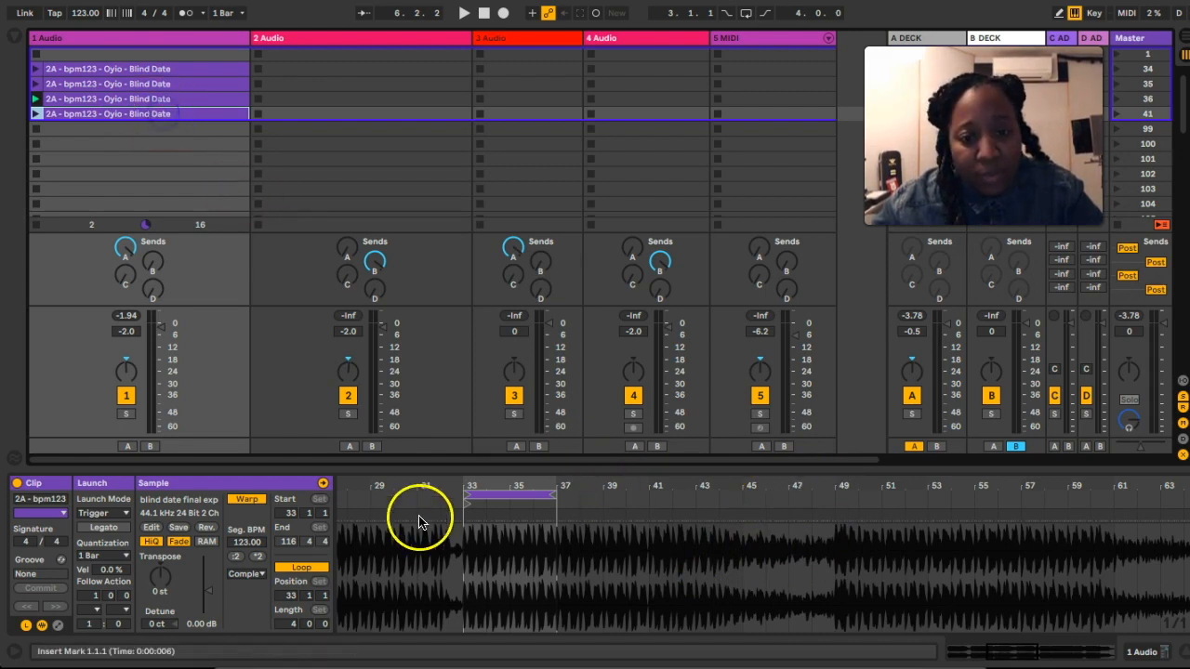
pyautogui.click(522, 494)
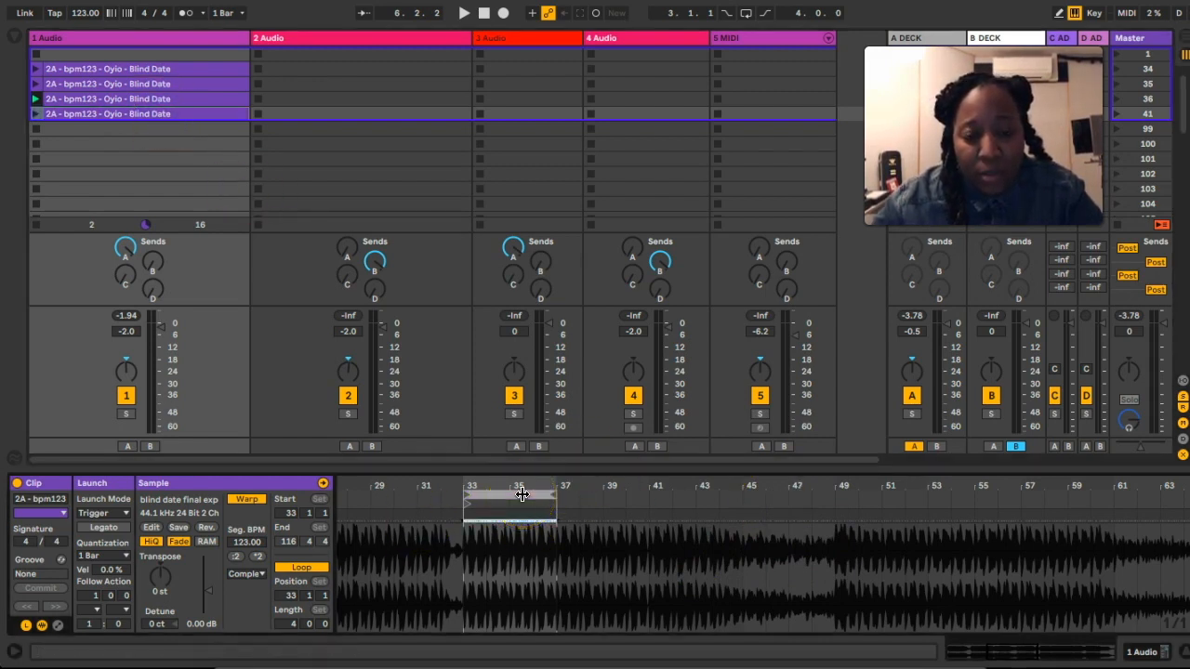
pyautogui.click(312, 569)
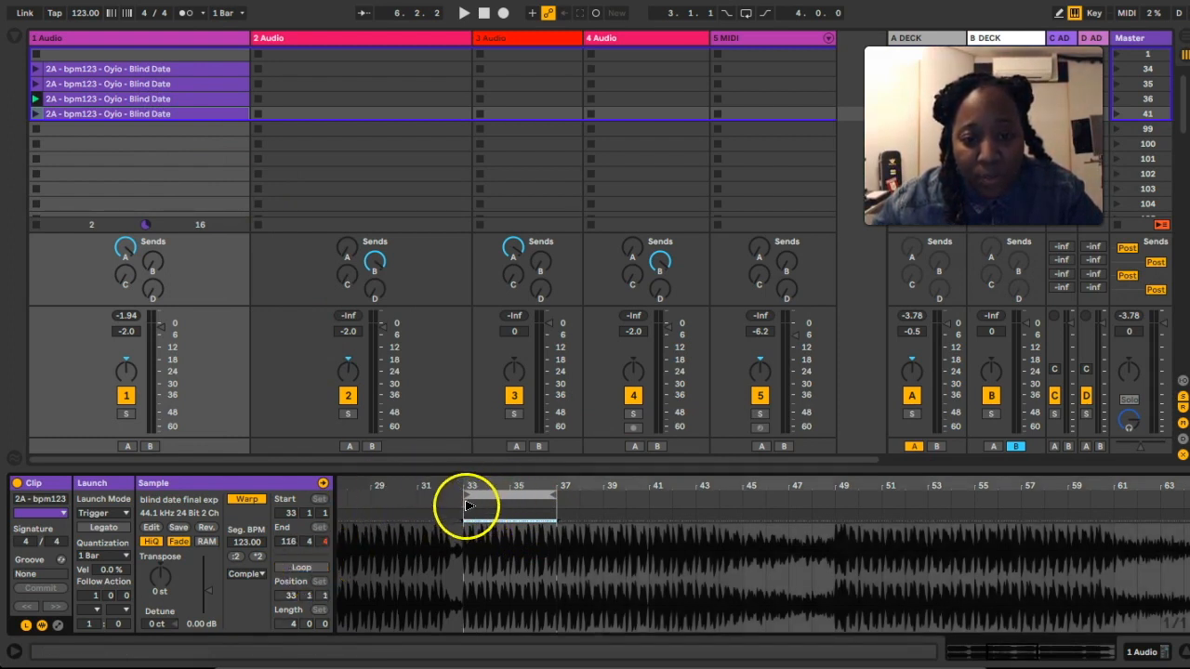
pyautogui.moveTo(469, 505)
pyautogui.mouseDown()
pyautogui.moveTo(784, 518)
pyautogui.moveTo(863, 494)
pyautogui.moveTo(676, 499)
pyautogui.moveTo(818, 512)
pyautogui.moveTo(746, 509)
pyautogui.mouseUp()
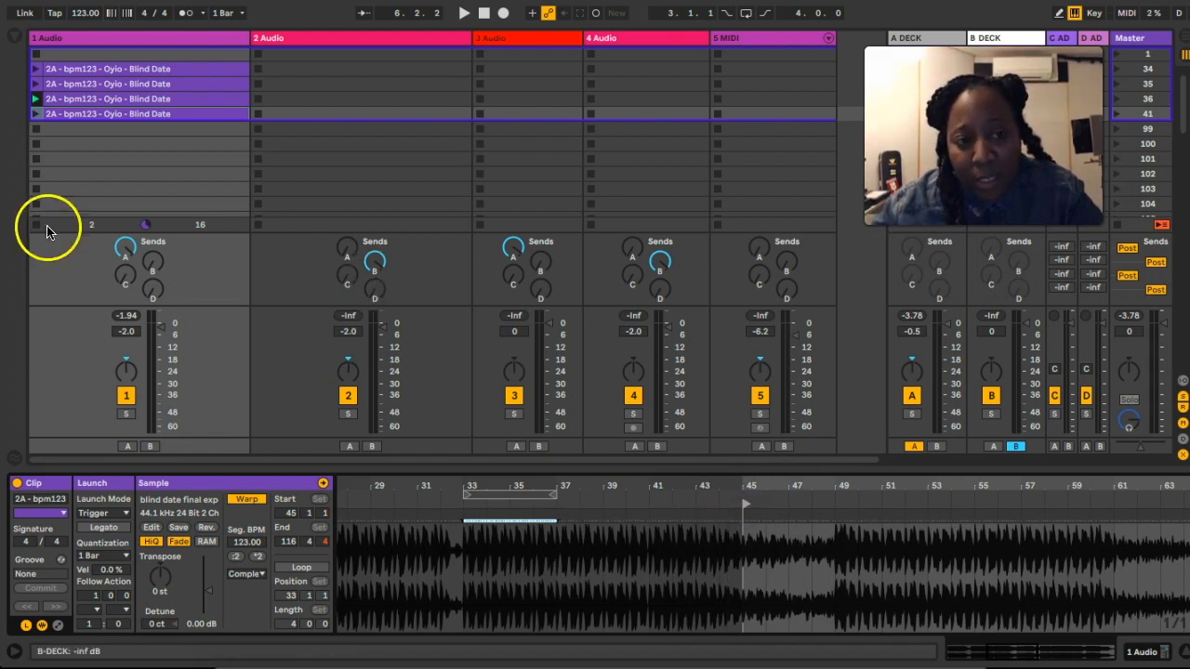
pyautogui.click(37, 115)
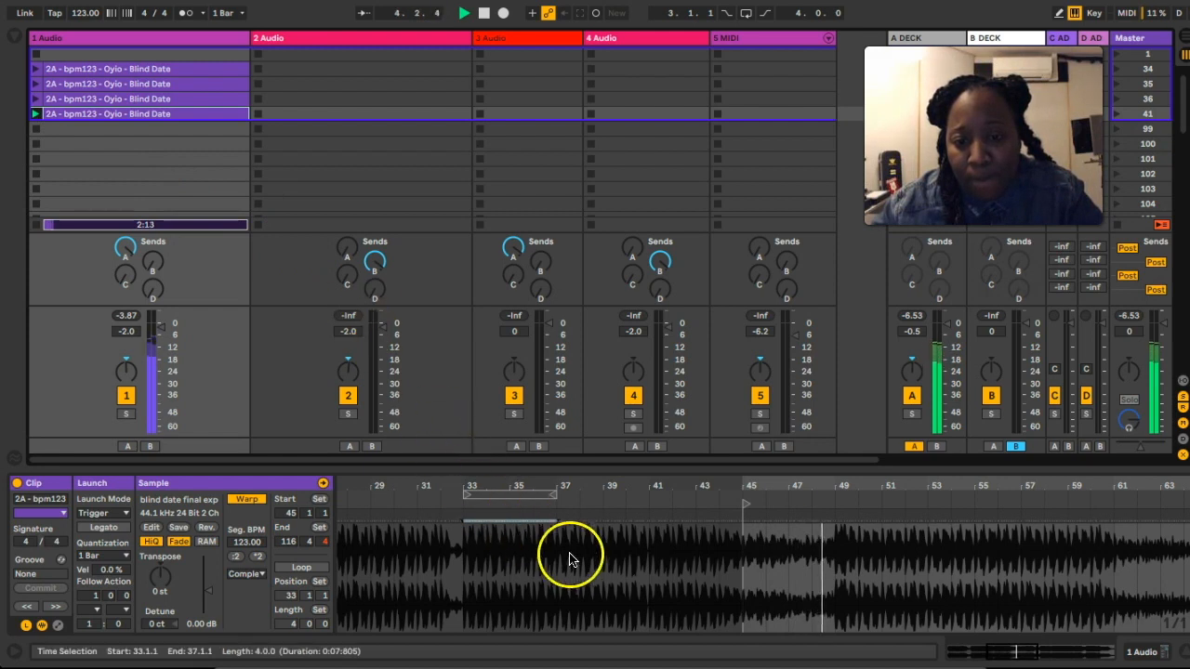
# Step: Move the fourth clip's start marker to 61.1.1 and listen to the section around bar 65
pyautogui.click(476, 557)
pyautogui.click(458, 499)
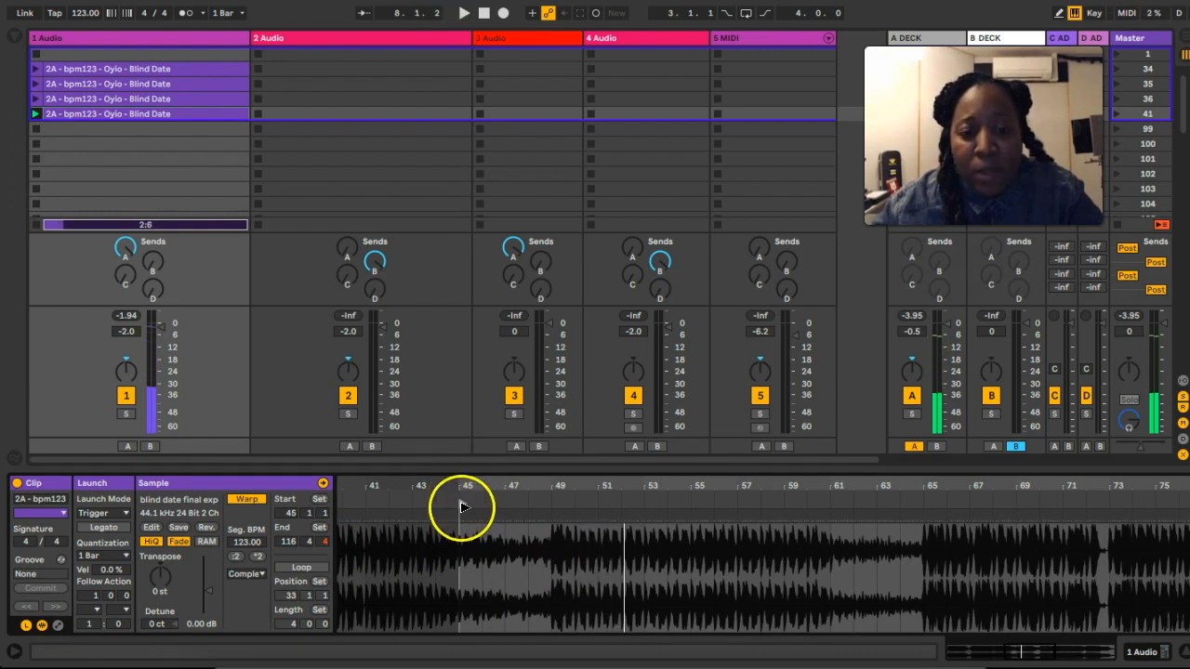
pyautogui.moveTo(466, 496)
pyautogui.mouseDown()
pyautogui.moveTo(505, 511)
pyautogui.moveTo(800, 492)
pyautogui.moveTo(832, 502)
pyautogui.mouseUp()
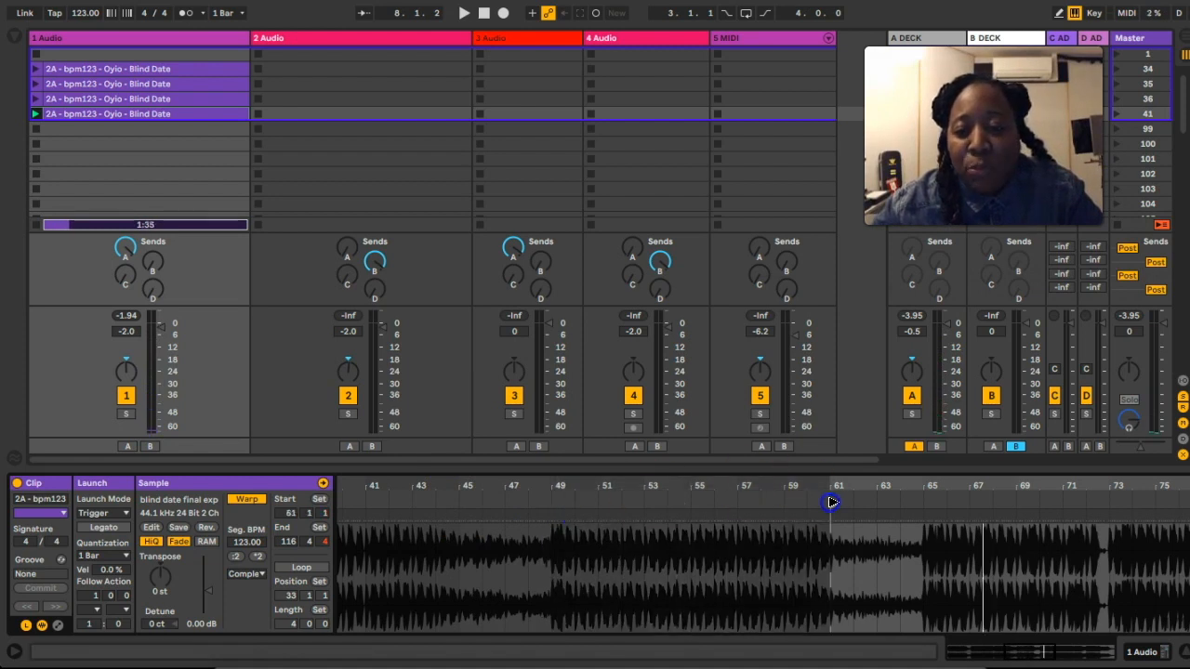
pyautogui.press('space')
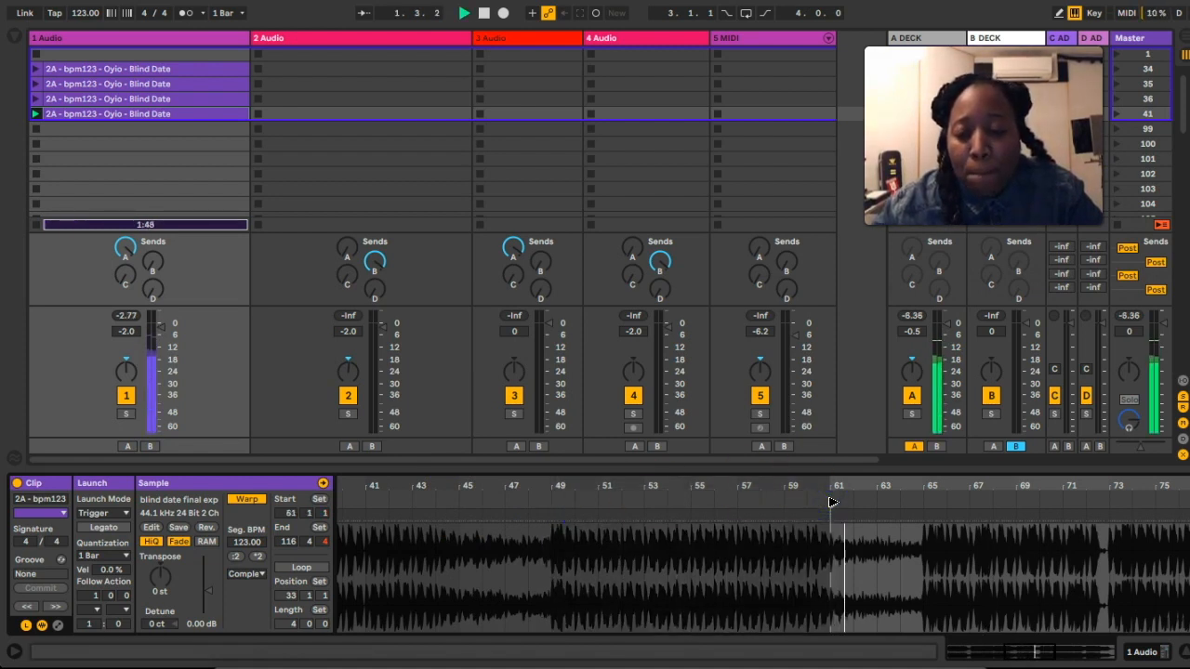
pyautogui.click(880, 574)
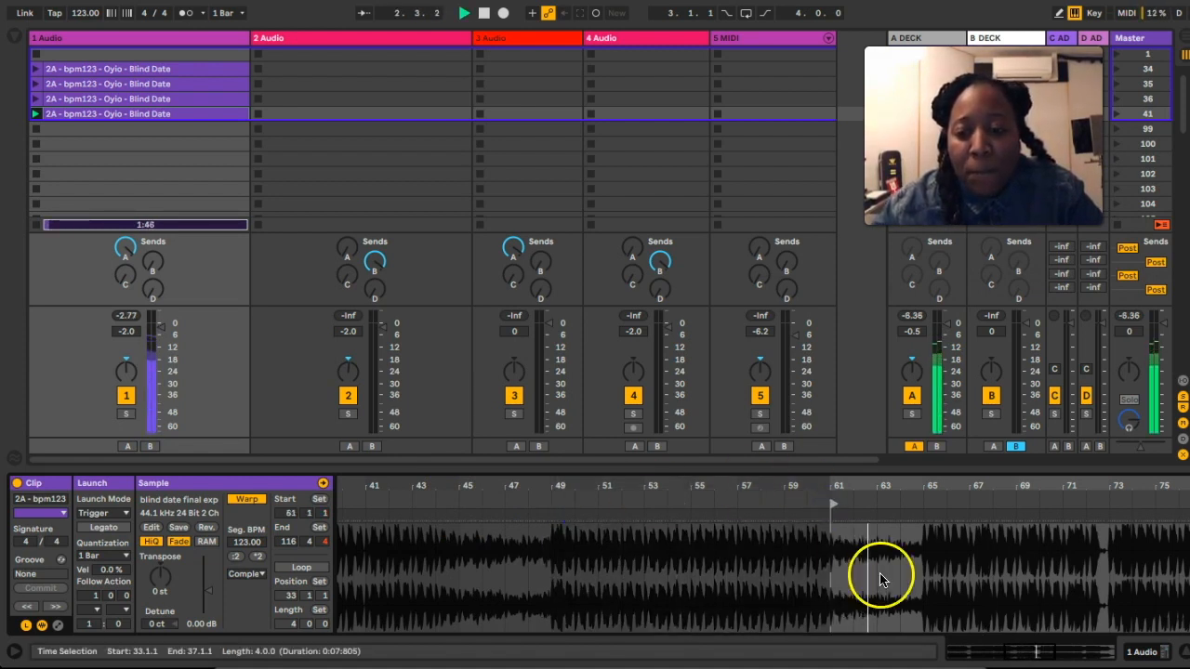
pyautogui.hscroll(-10, 884, 576)
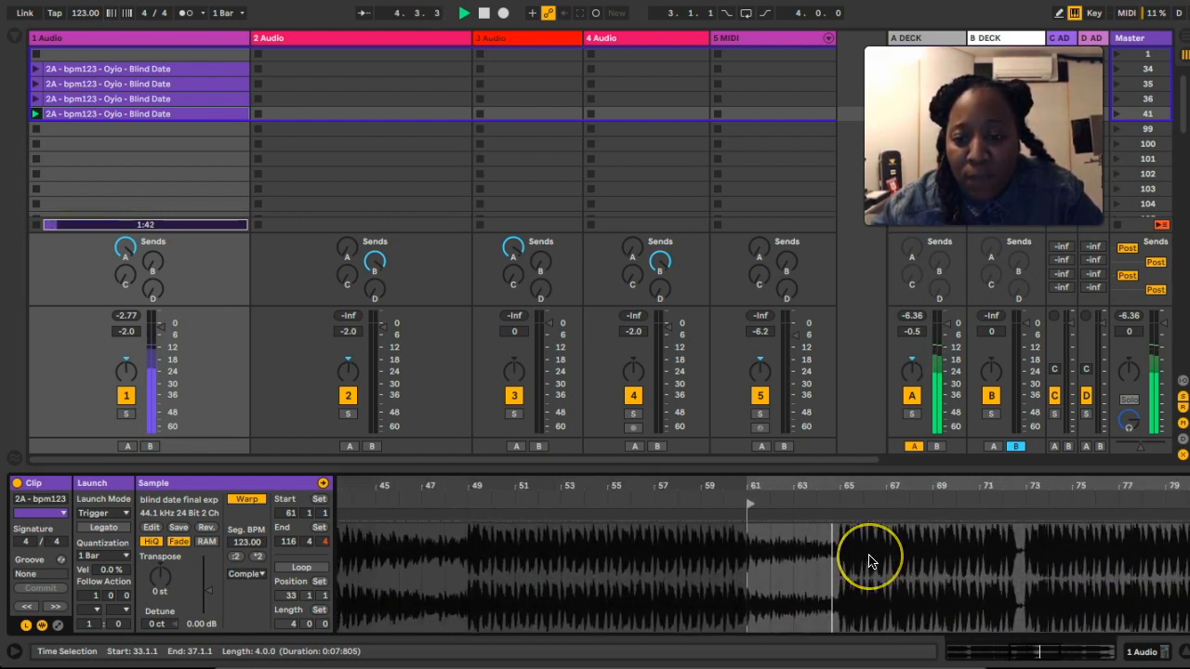
# Step: Move the fourth clip's start marker back to 49.1.1
pyautogui.click(751, 504)
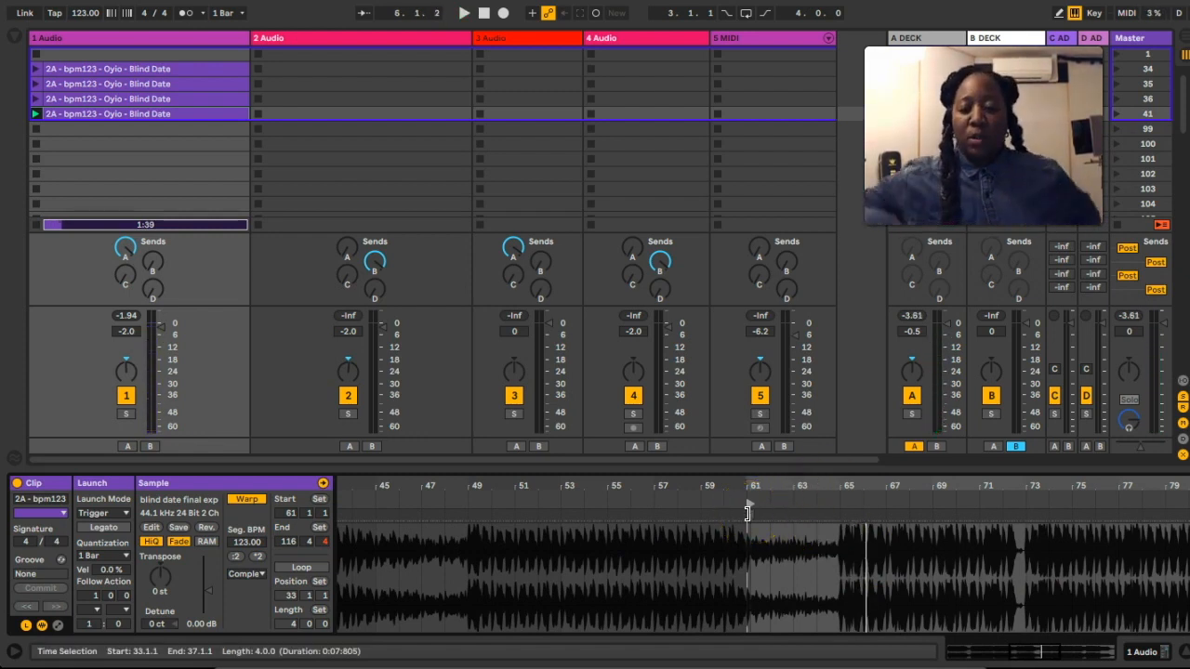
pyautogui.click(749, 506)
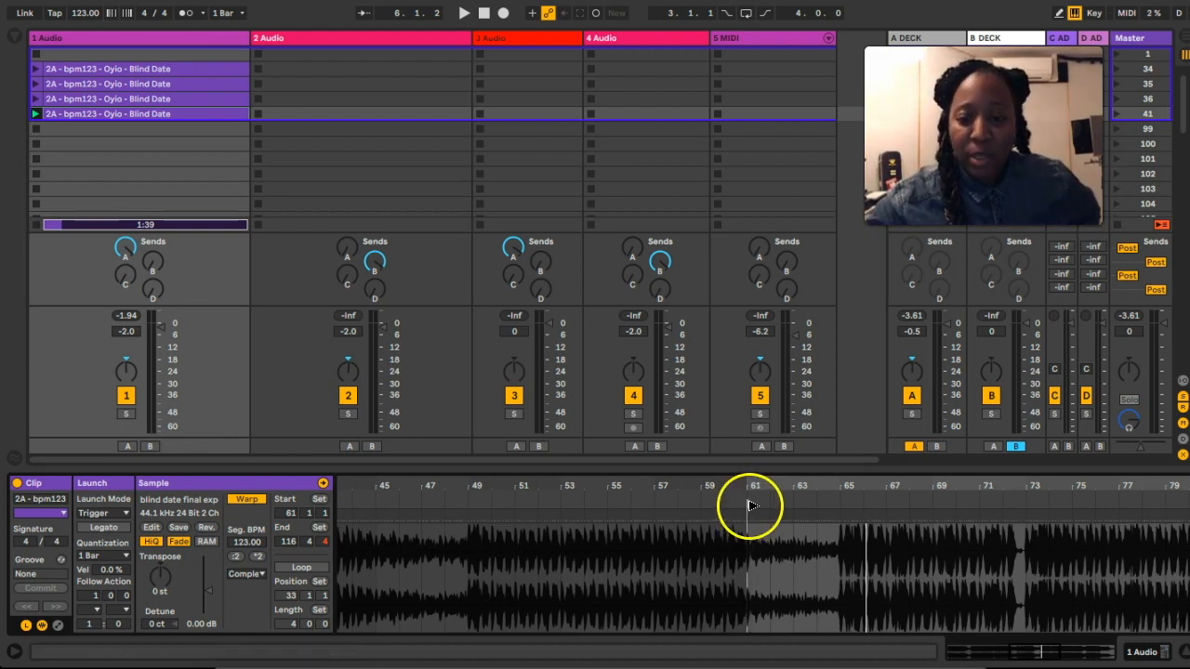
pyautogui.moveTo(749, 506); pyautogui.dragTo(469, 508)
pyautogui.hscroll(-5, 579, 561)
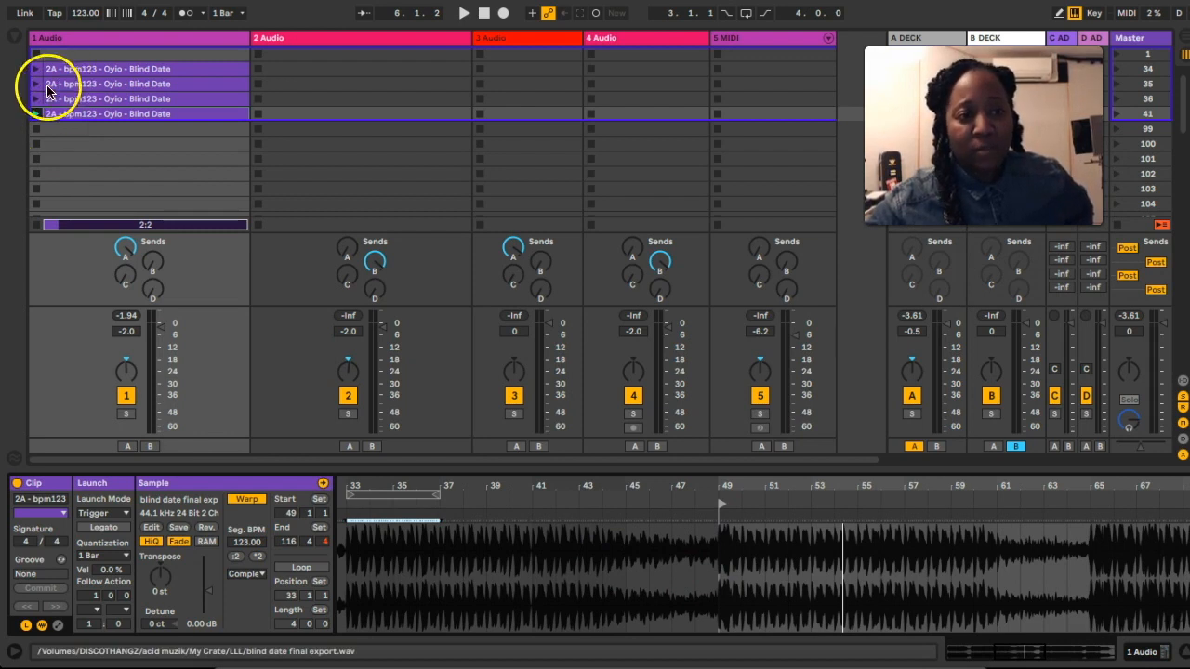
pyautogui.click(34, 114)
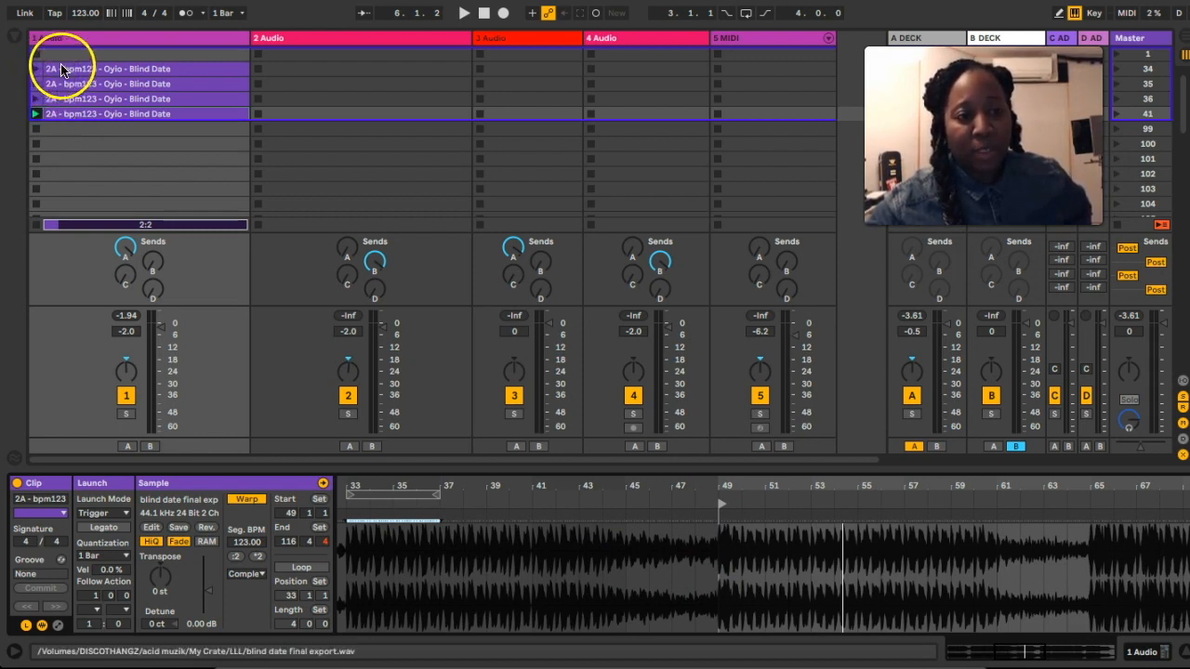
pyautogui.hscroll(-10, 563, 550)
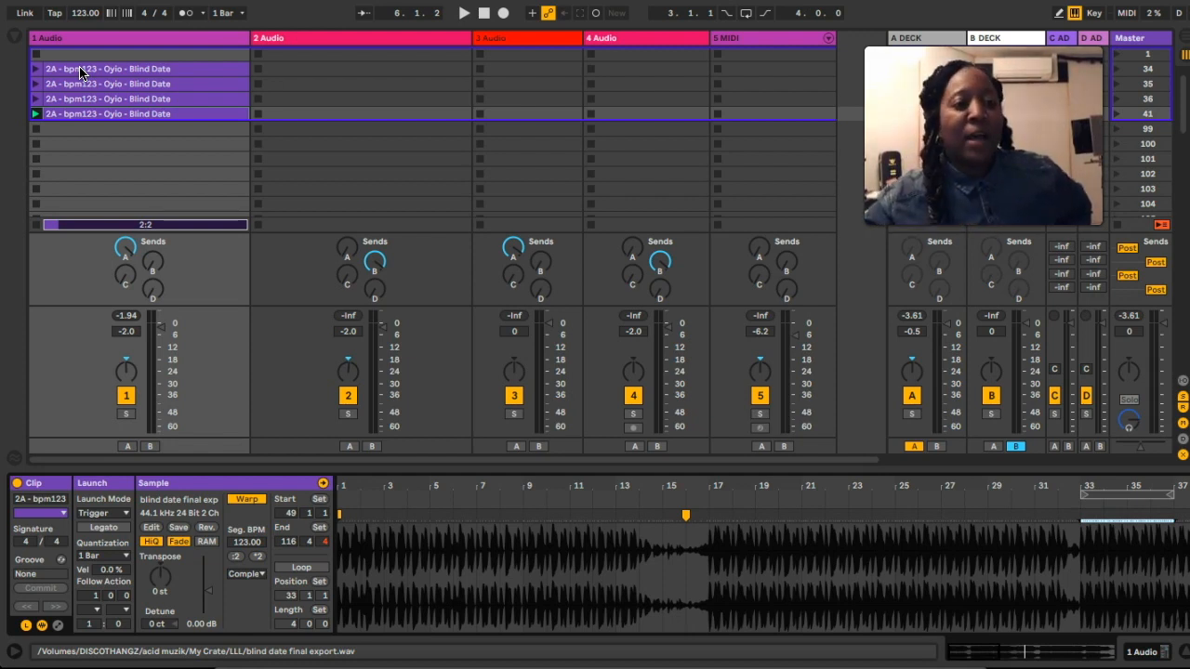
pyautogui.rightClick(80, 72)
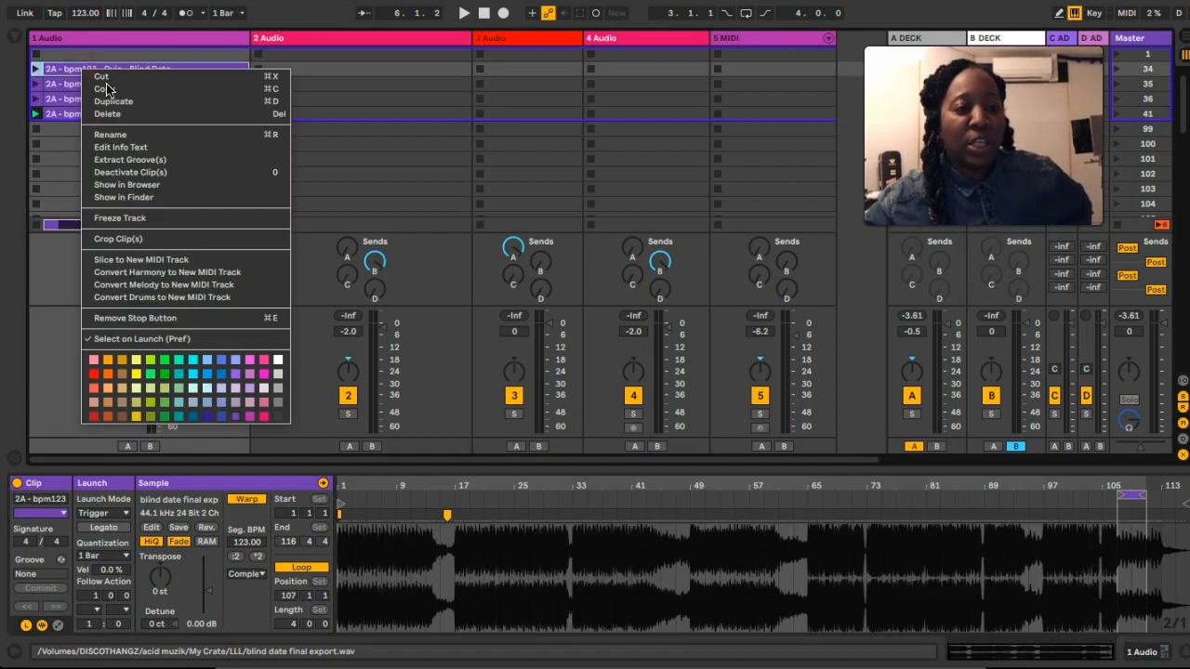
pyautogui.click(316, 201)
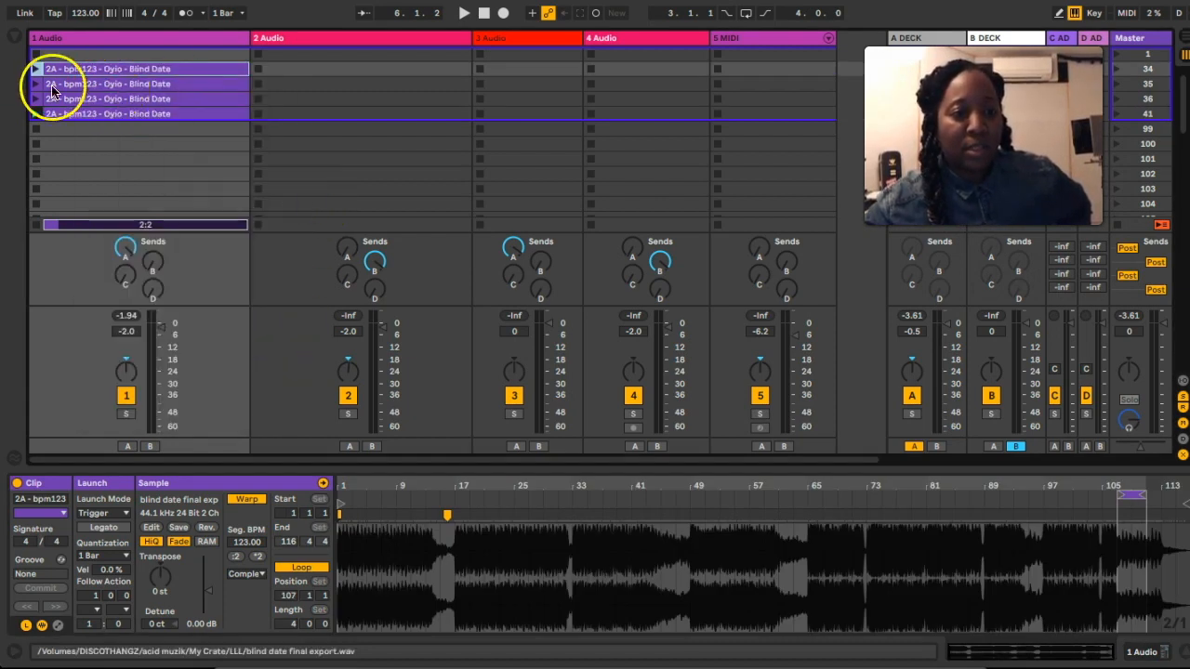
# Step: Audition the second, third and fourth Blind Date clips in turn, ending with the first clip
pyautogui.click(36, 85)
pyautogui.click(37, 98)
pyautogui.click(36, 113)
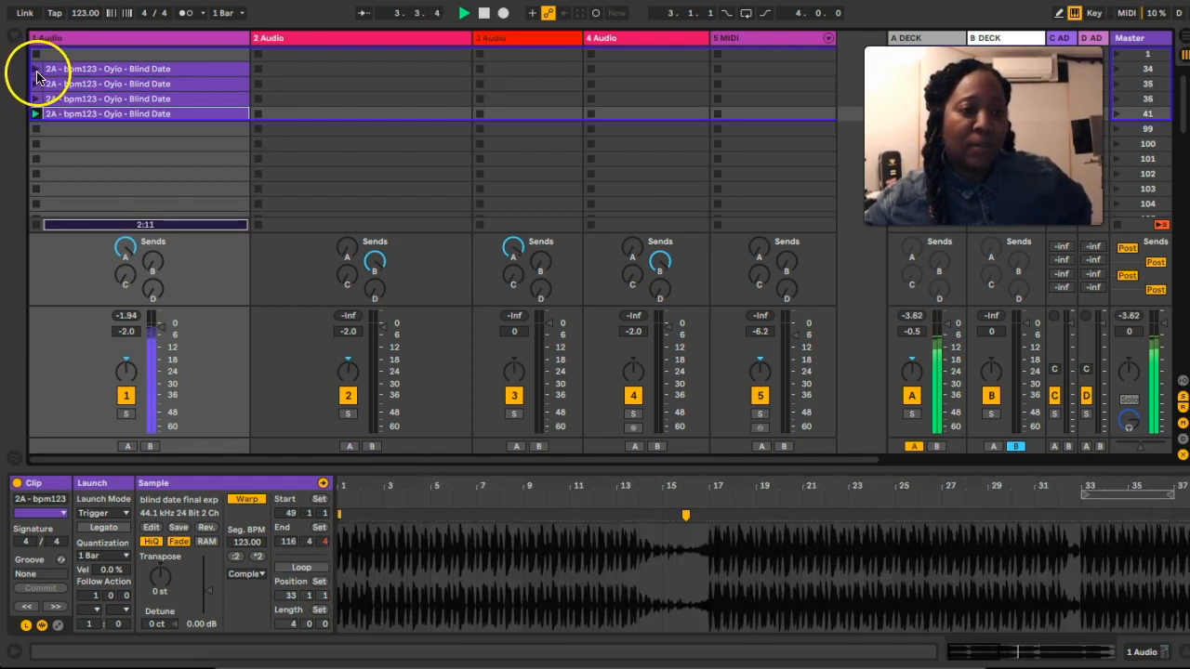
pyautogui.click(37, 70)
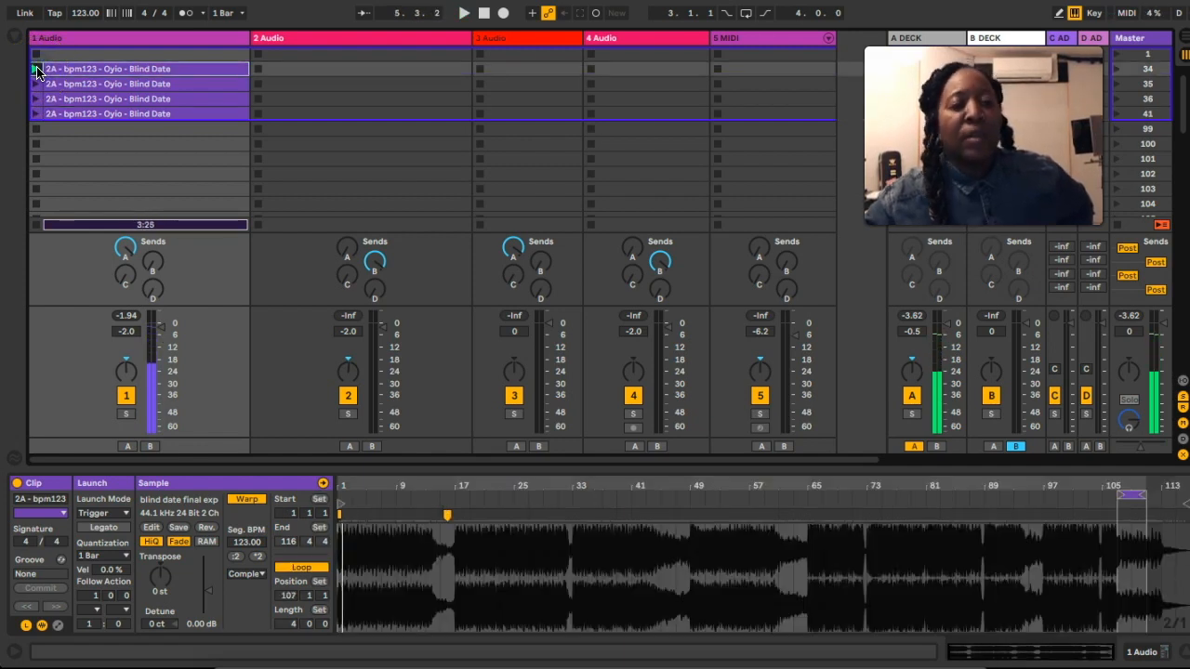
# Step: Rename the second, third and fourth clips as "2A - bpm123 - break Loop", "2A - bpm123 - Drop 1" and "2A - bpm123 - Drop 2"
pyautogui.click(165, 84)
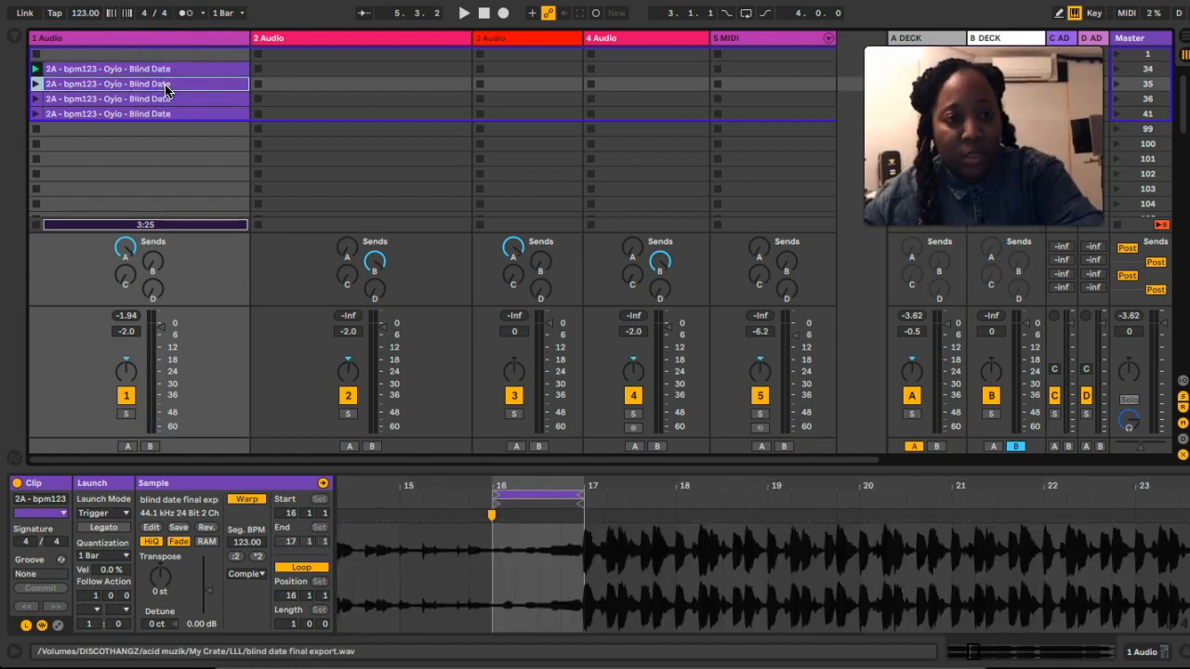
pyautogui.press('super+r')
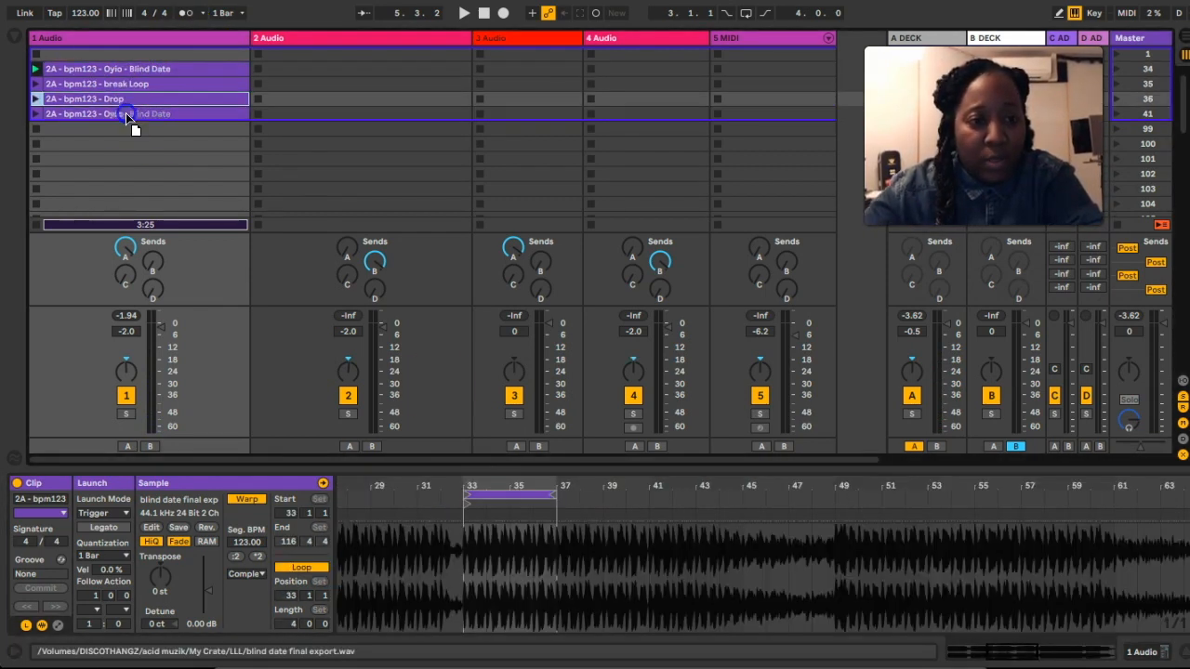
pyautogui.click(151, 99)
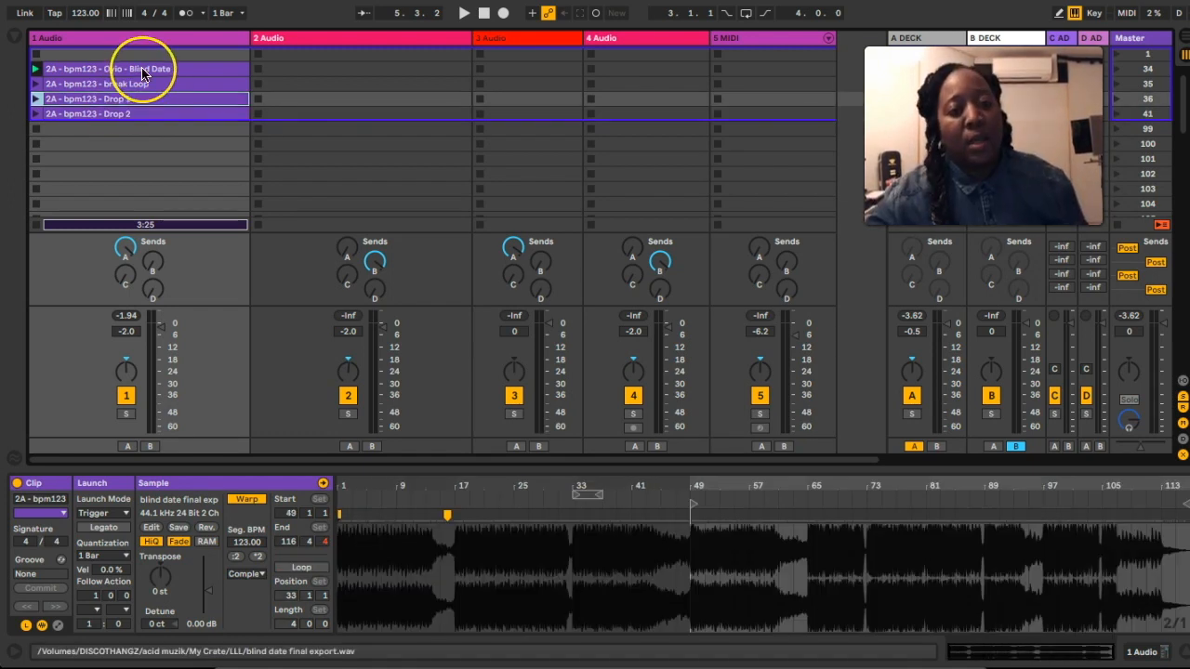
# Step: Copy the full Blind Date clip into the fifth slot and move the copy's start marker to its loop start at 107.1.1
pyautogui.click(143, 69)
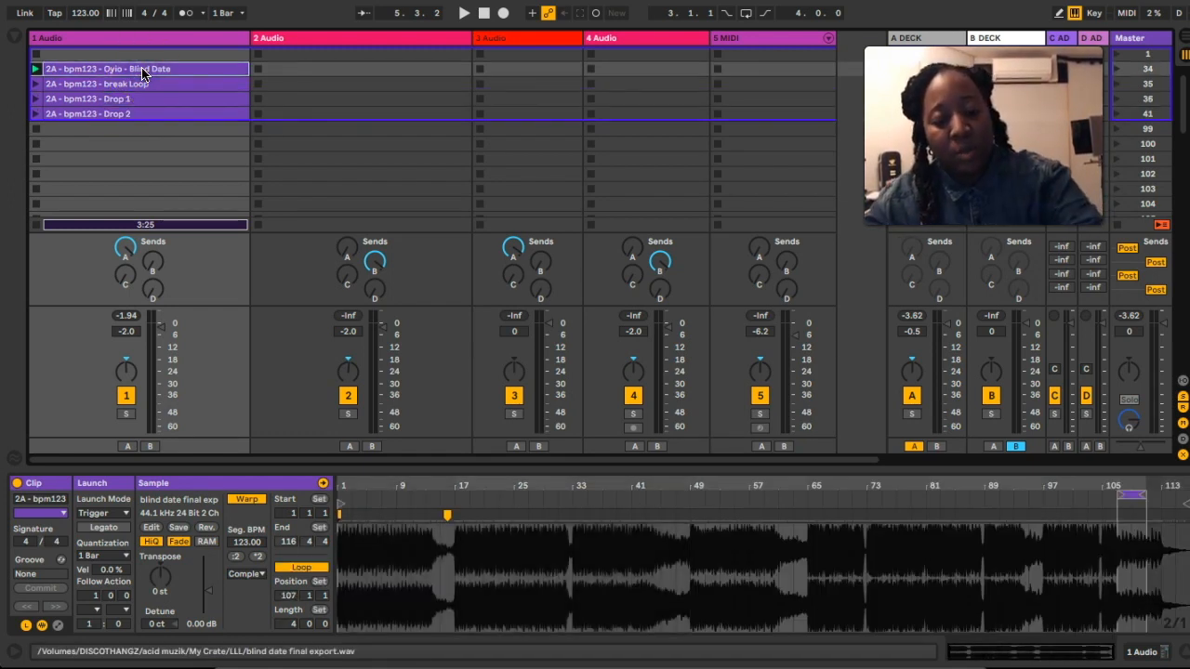
pyautogui.click(138, 129)
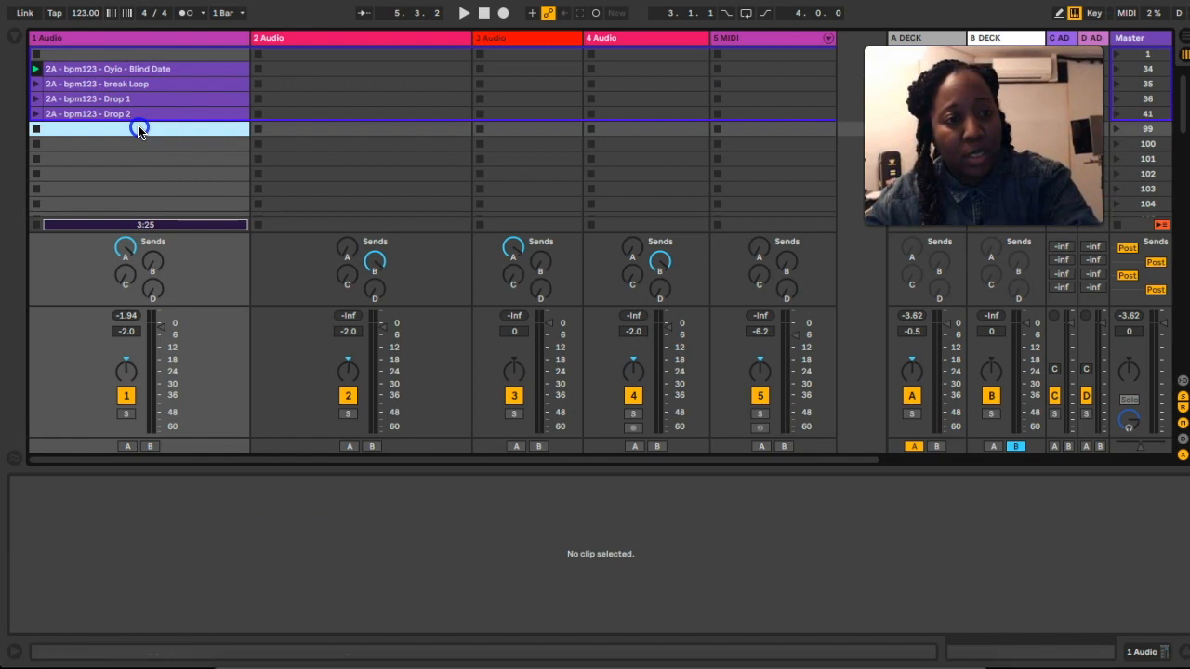
pyautogui.hotkey('ctrl', 'v')
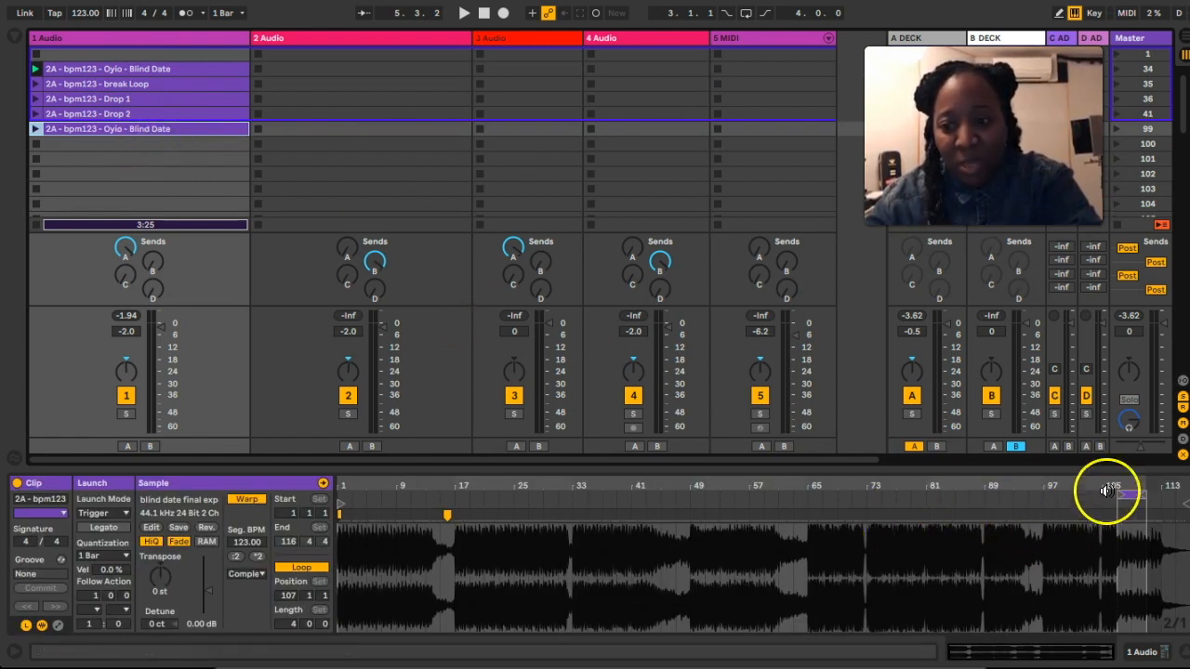
pyautogui.moveTo(341, 507); pyautogui.dragTo(1124, 581)
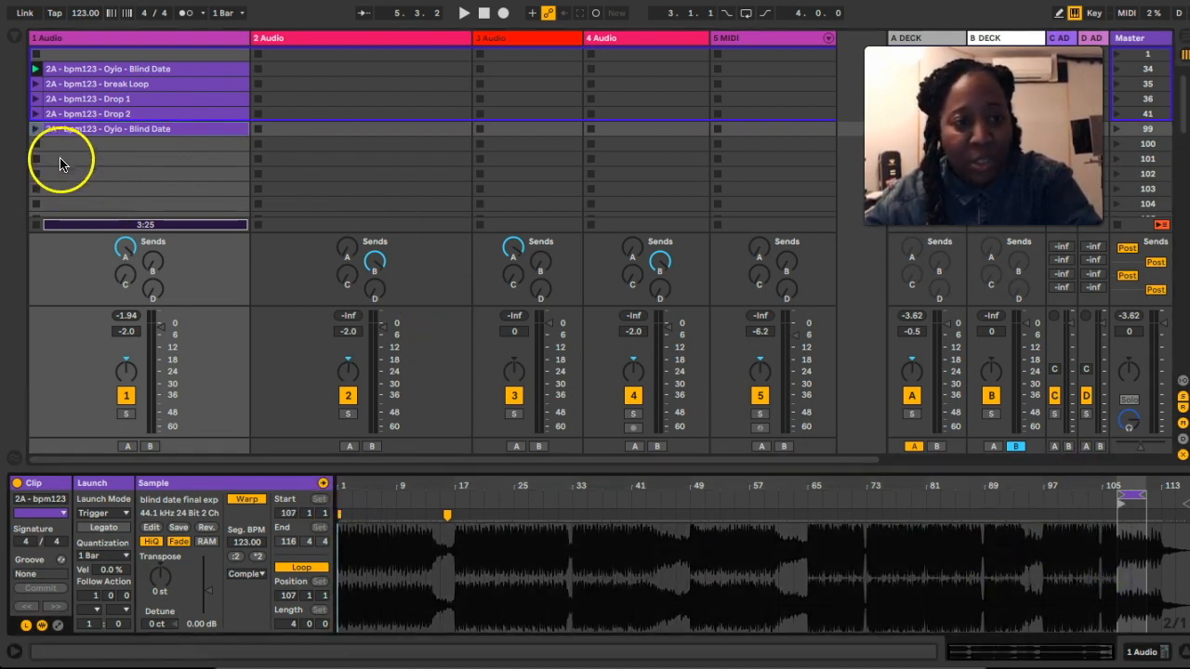
# Step: Rename the fifth clip as "2A - bpm123 - Outro" and play it
pyautogui.click(102, 129)
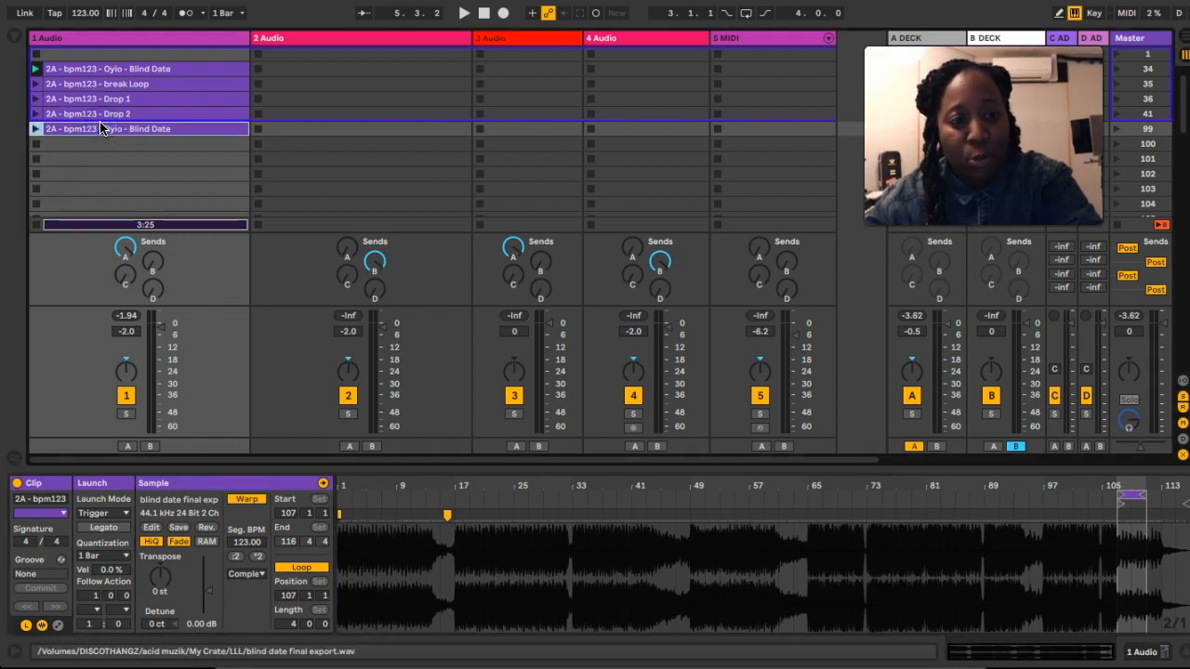
pyautogui.hotkey('ctrl', 'r')
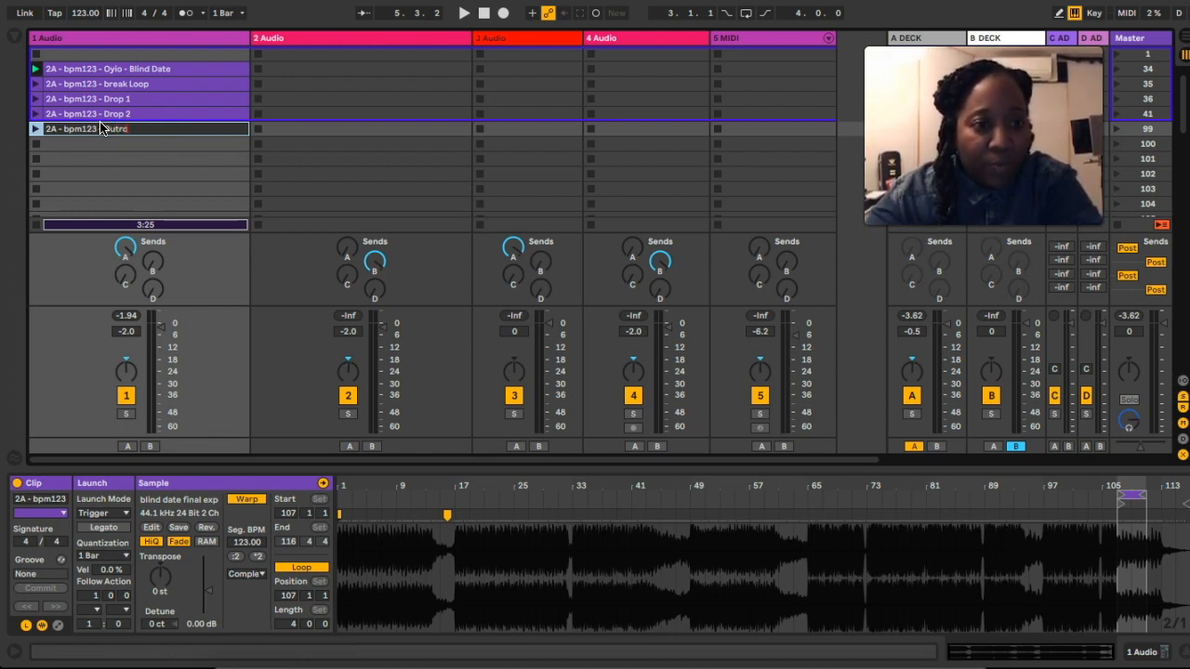
pyautogui.press('Return')
pyautogui.press('Return')
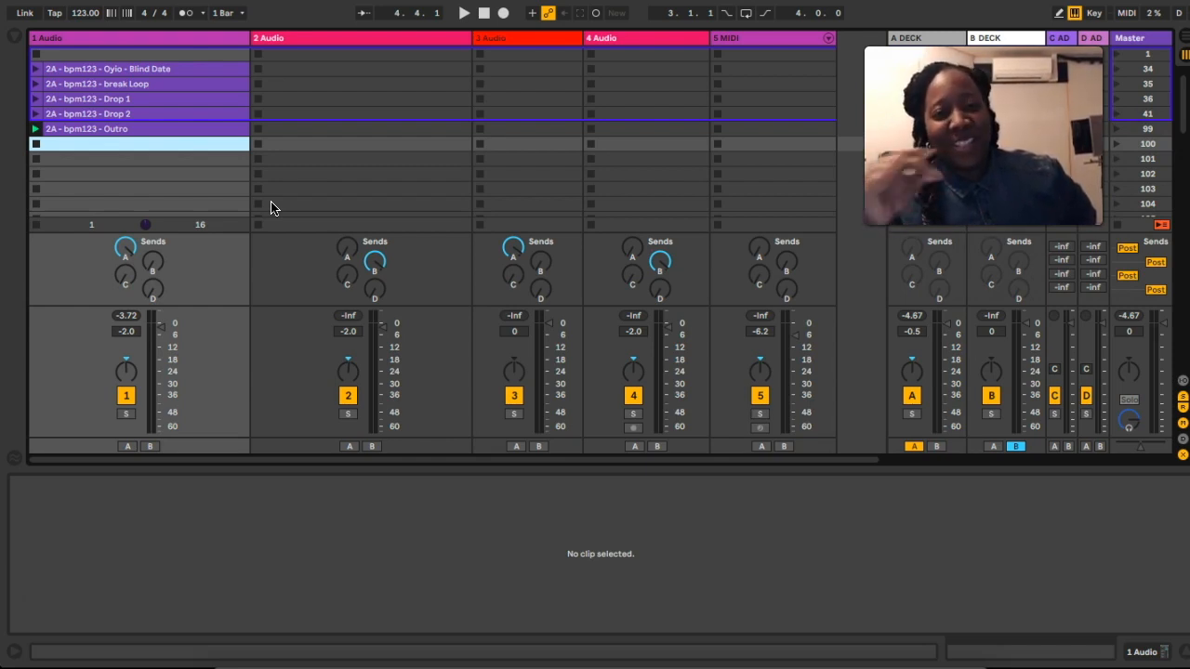
# Step: Select all five Blind Date clips in the 1 Audio track and show the browser
pyautogui.click(144, 68)
pyautogui.click(132, 129)
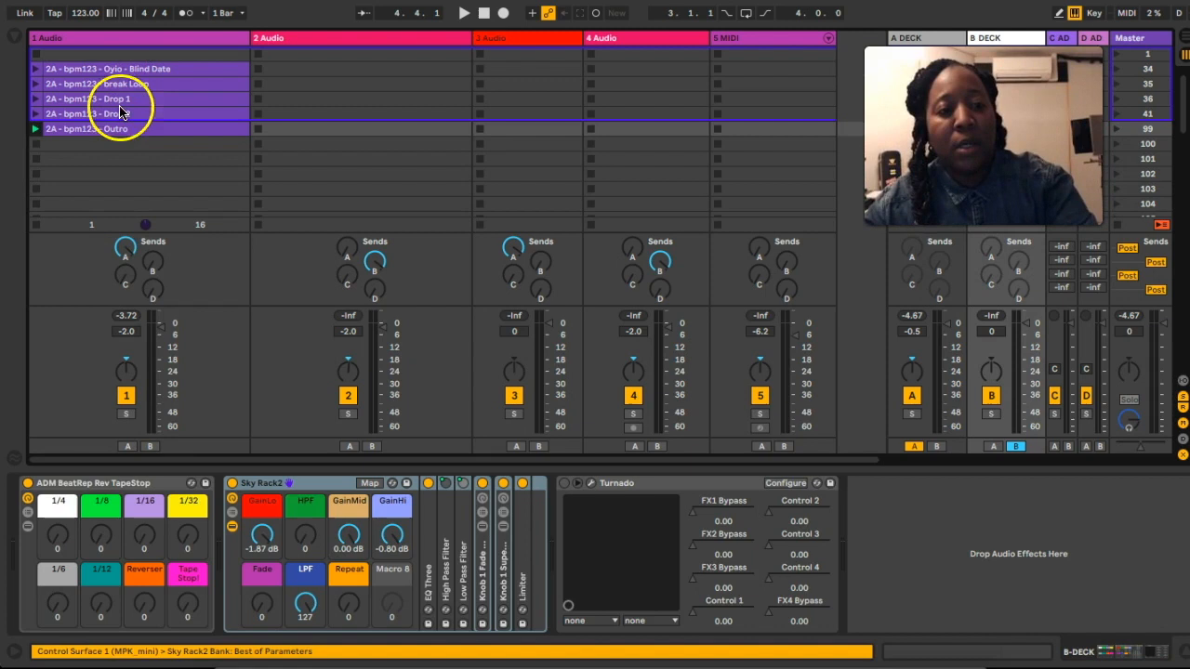
pyautogui.click(156, 72)
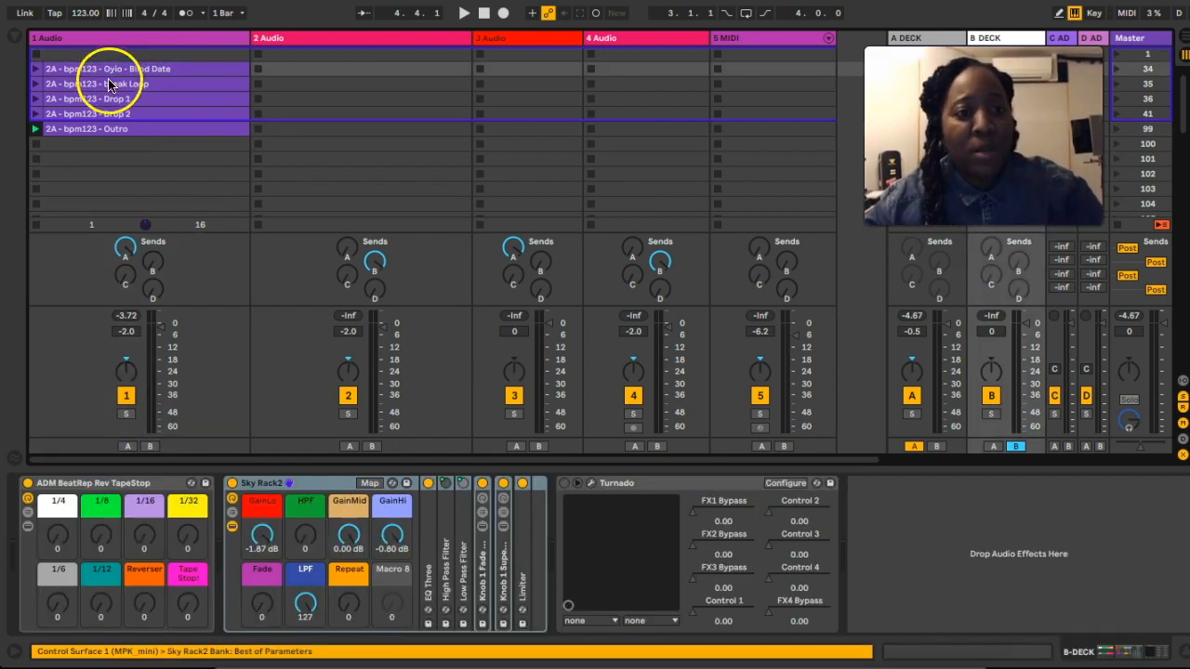
pyautogui.keyDown('shift'); pyautogui.click(119, 127); pyautogui.keyUp('shift')
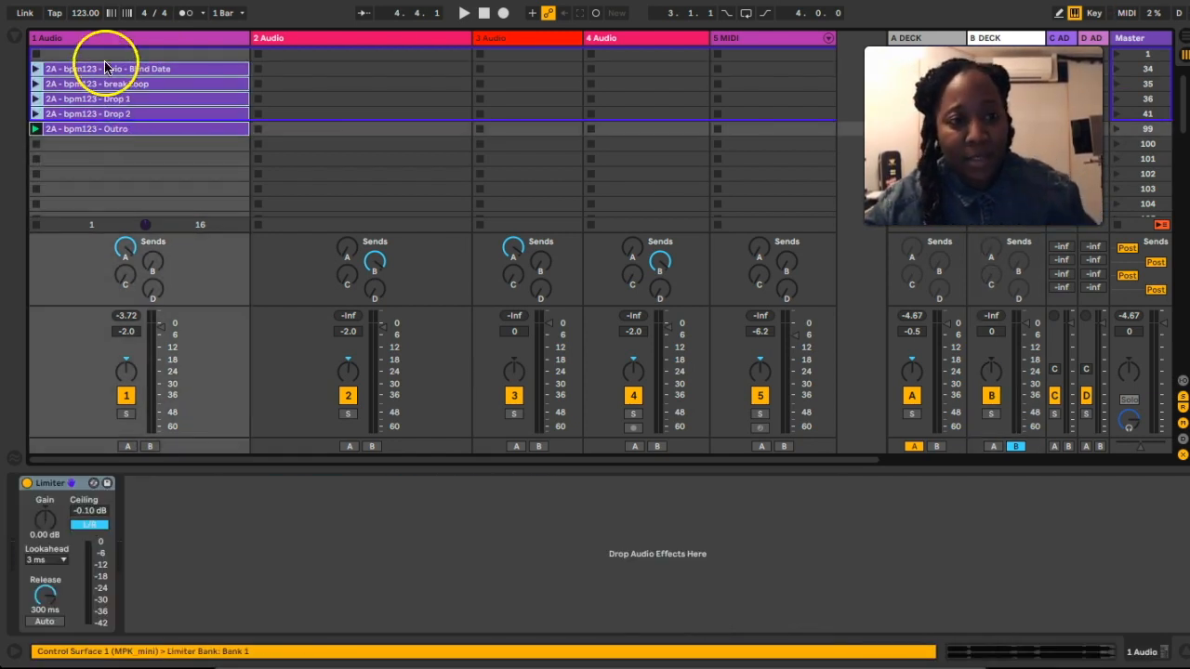
pyautogui.click(12, 41)
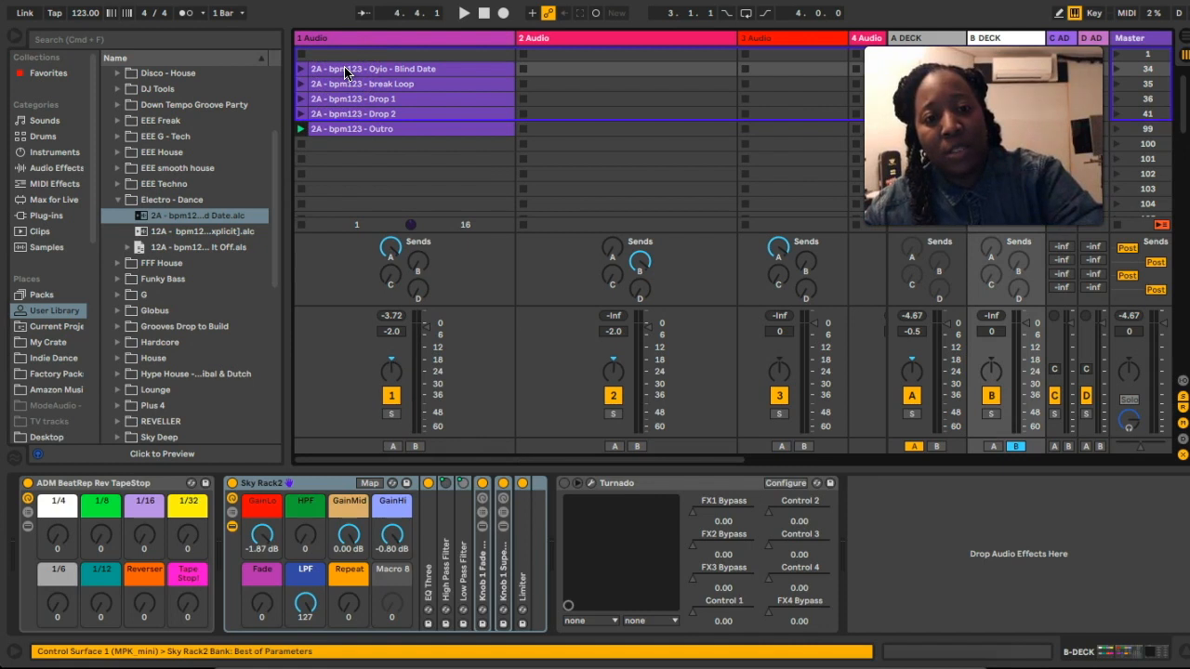
# Step: Save the five Blind Date clips together in the Electro - Dance folder under the name "2A - bpm123 - Oyio - Blind Date"
pyautogui.click(344, 69)
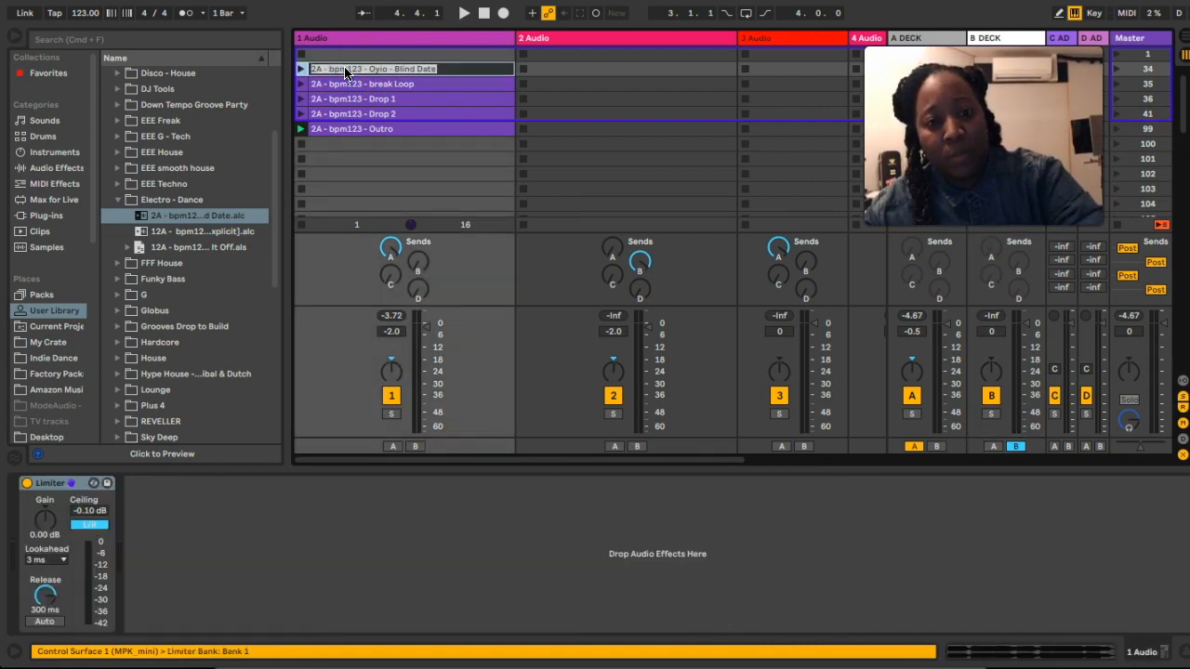
pyautogui.click(345, 70)
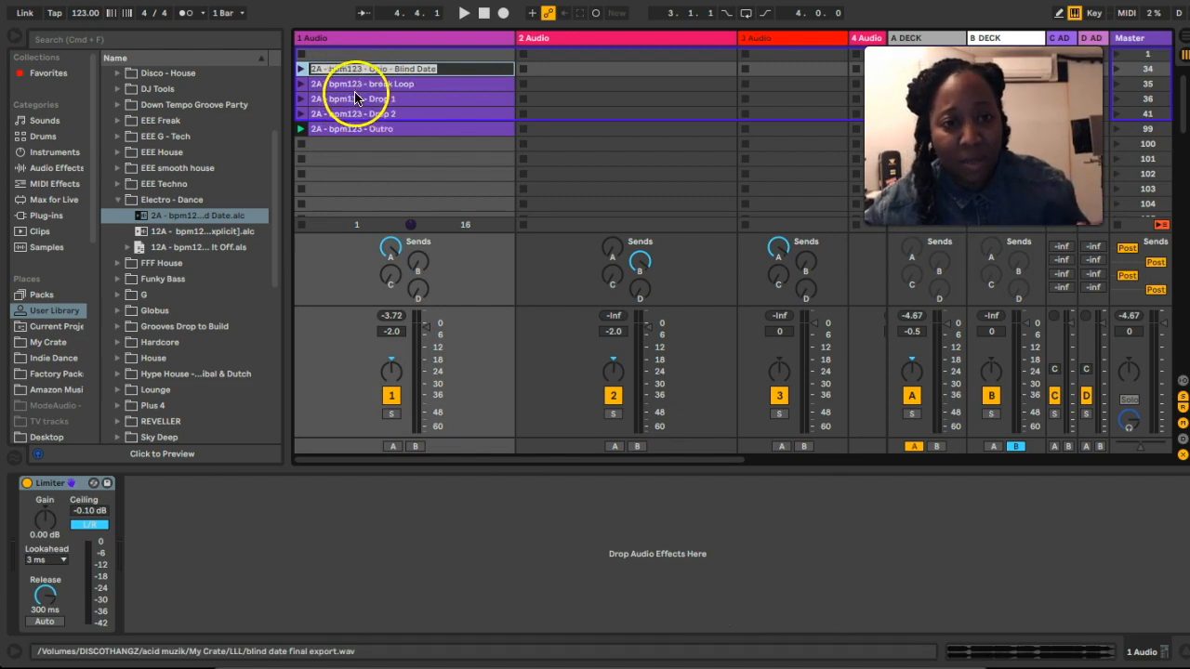
pyautogui.click(362, 145)
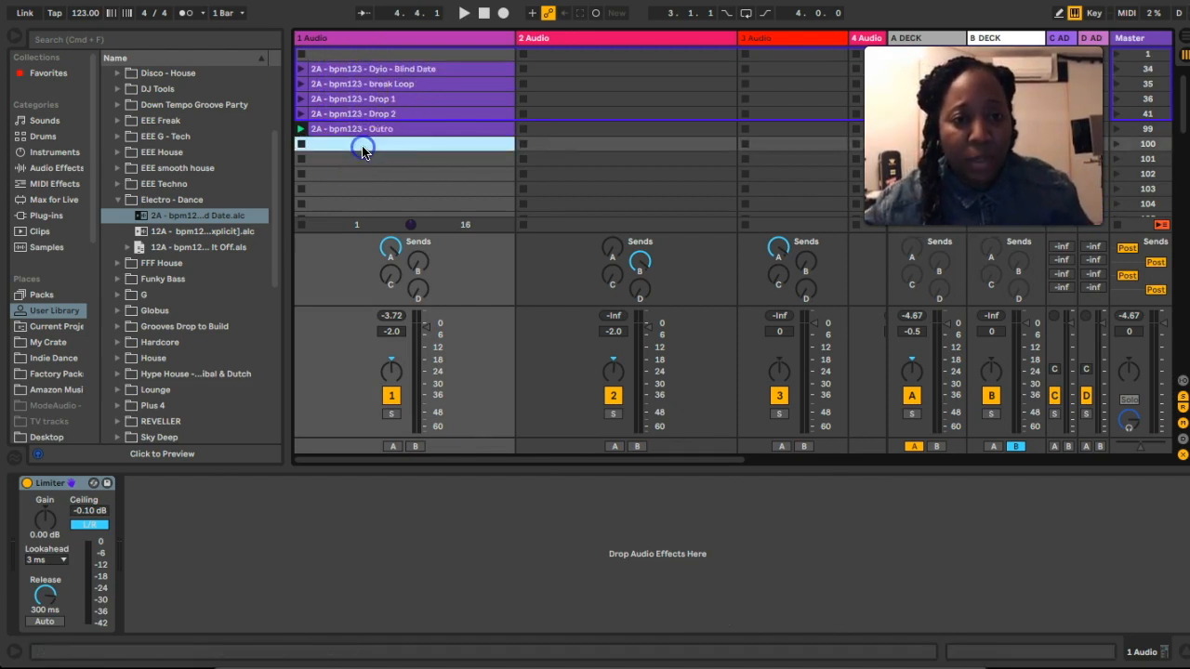
pyautogui.click(353, 69)
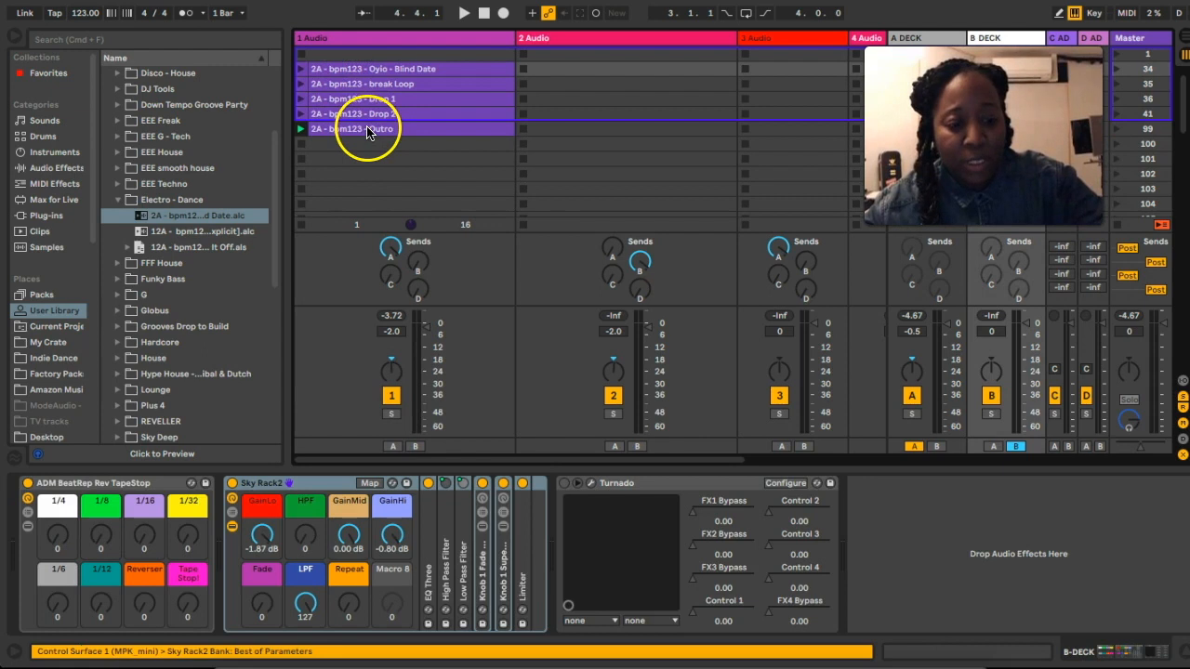
pyautogui.keyDown('shift'); pyautogui.click(368, 136); pyautogui.keyUp('shift')
pyautogui.moveTo(361, 72); pyautogui.dragTo(192, 201)
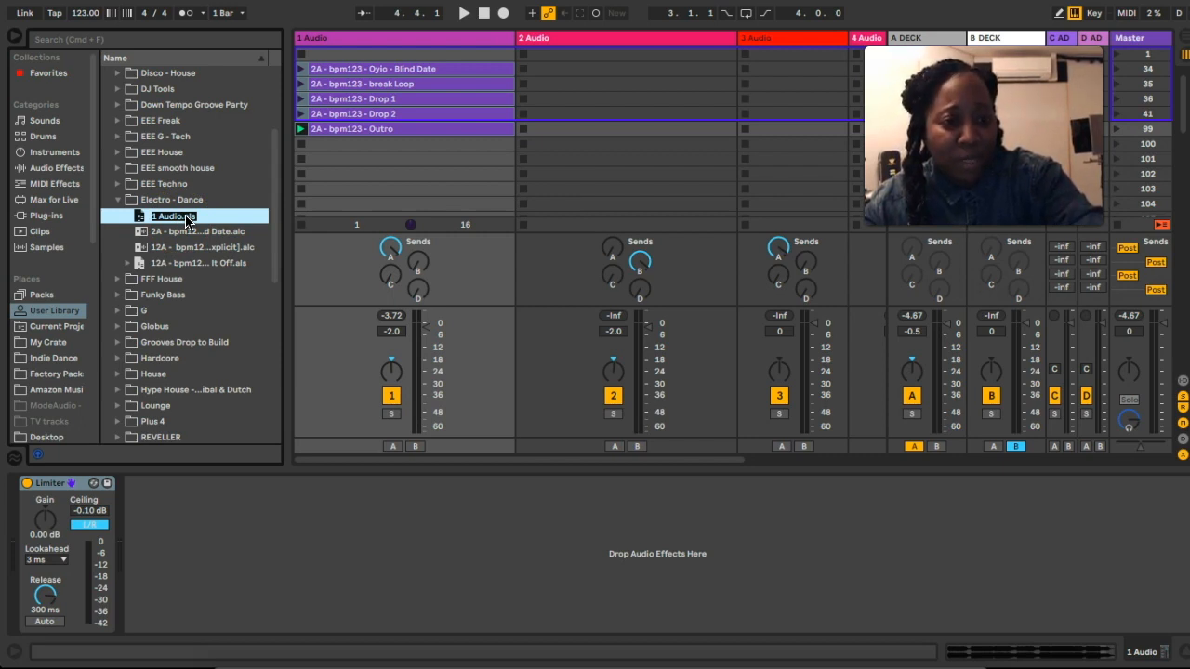
pyautogui.write('2A - bpm123 - Oyio - Blind Date')
pyautogui.click(187, 203)
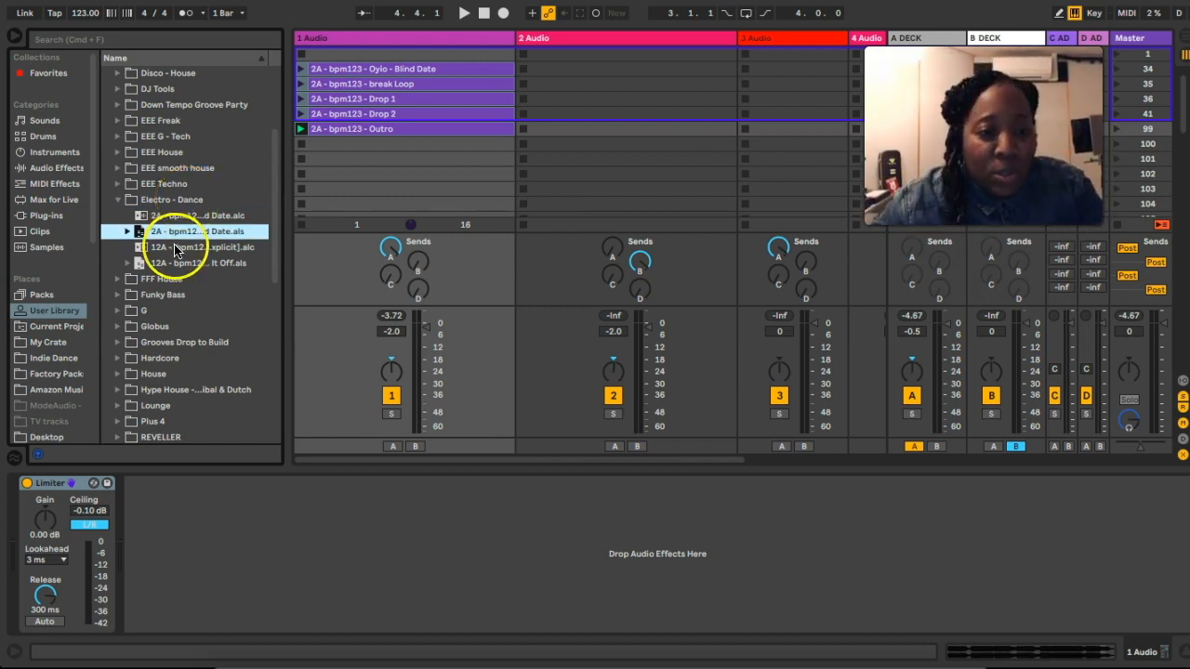
# Step: Compare the saved Blind Date .alc and .als files with full names showing, and inspect the contents of the .als file
pyautogui.click(185, 218)
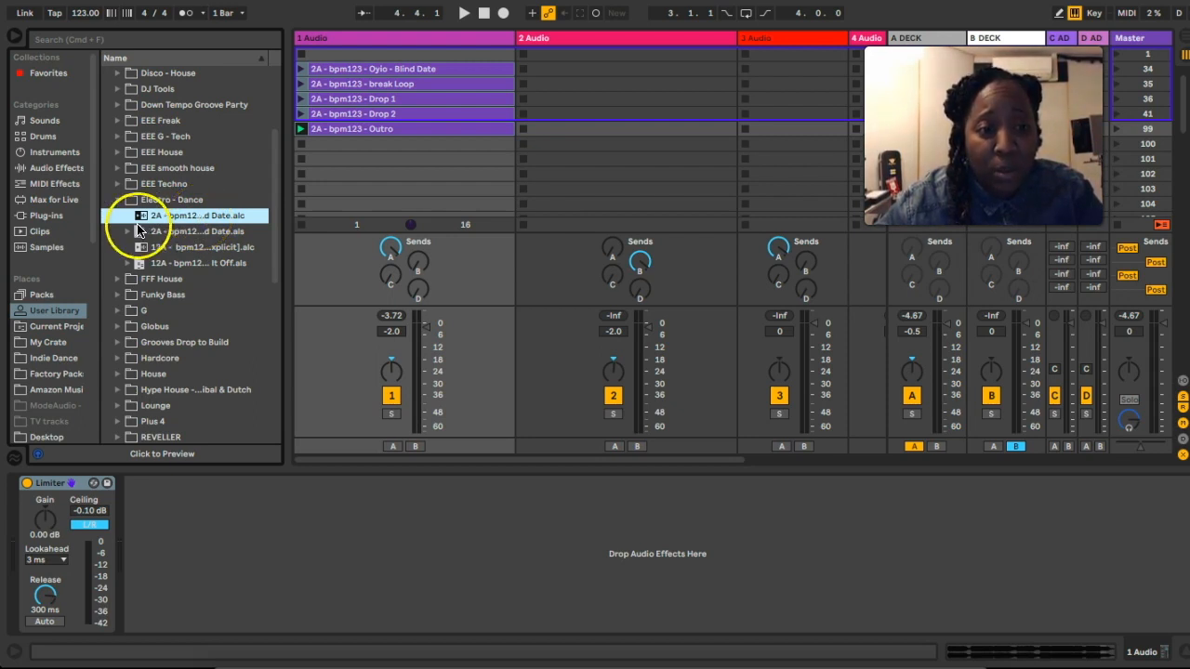
pyautogui.click(187, 233)
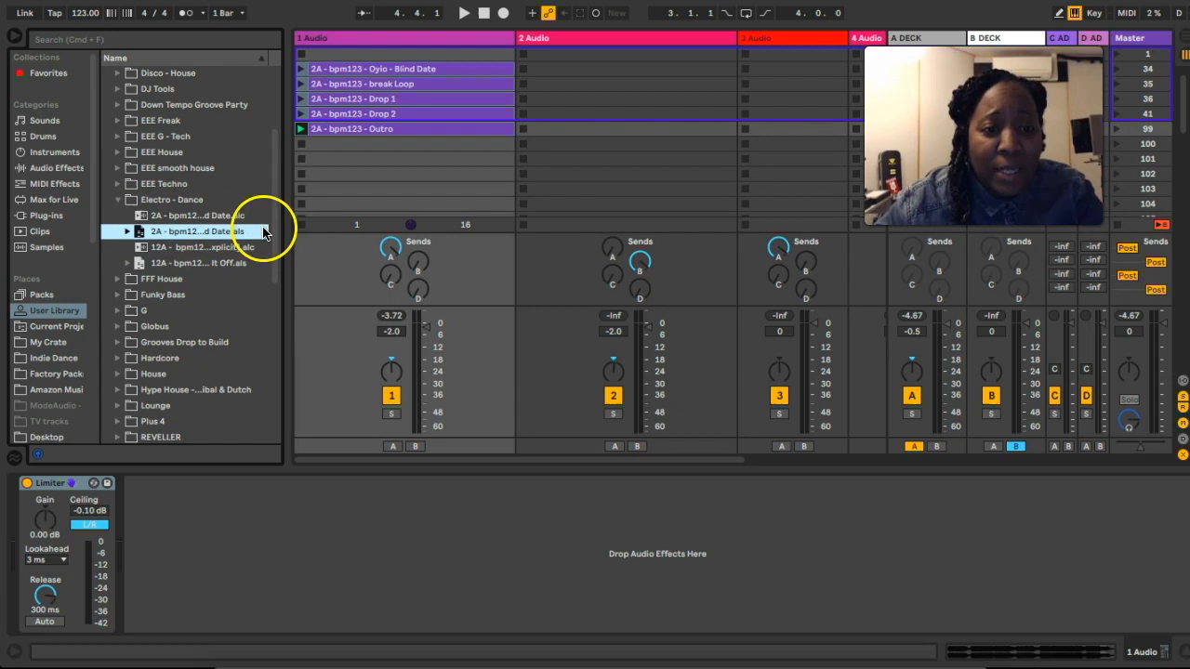
pyautogui.moveTo(484, 230); pyautogui.dragTo(523, 230)
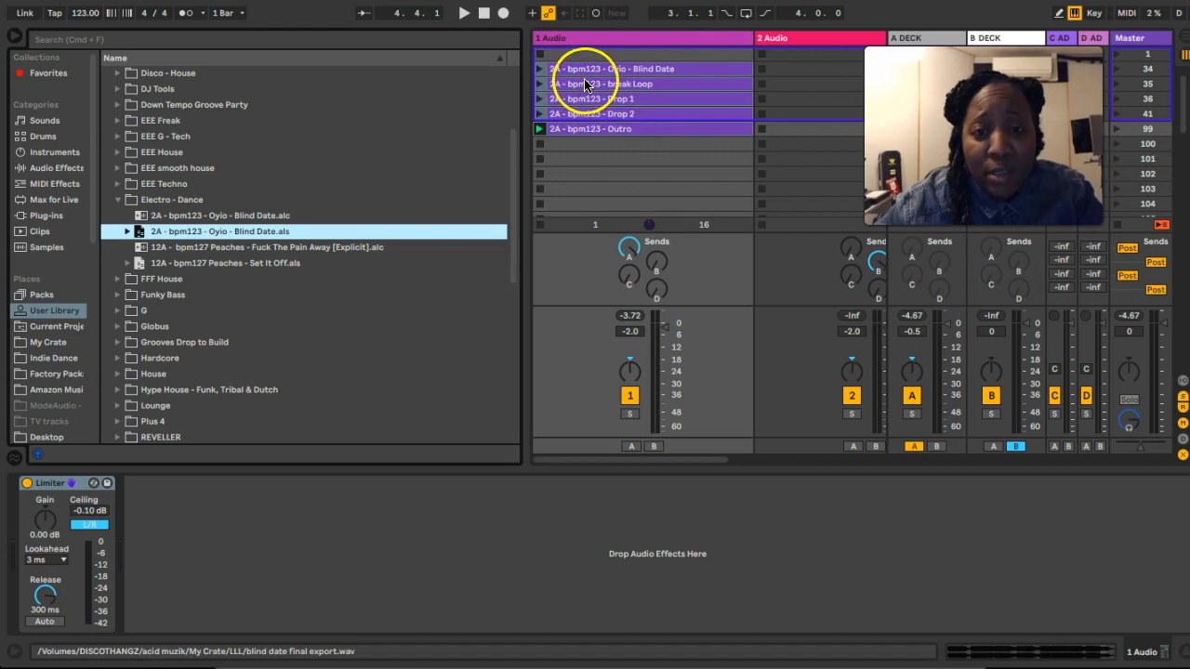
pyautogui.click(135, 233)
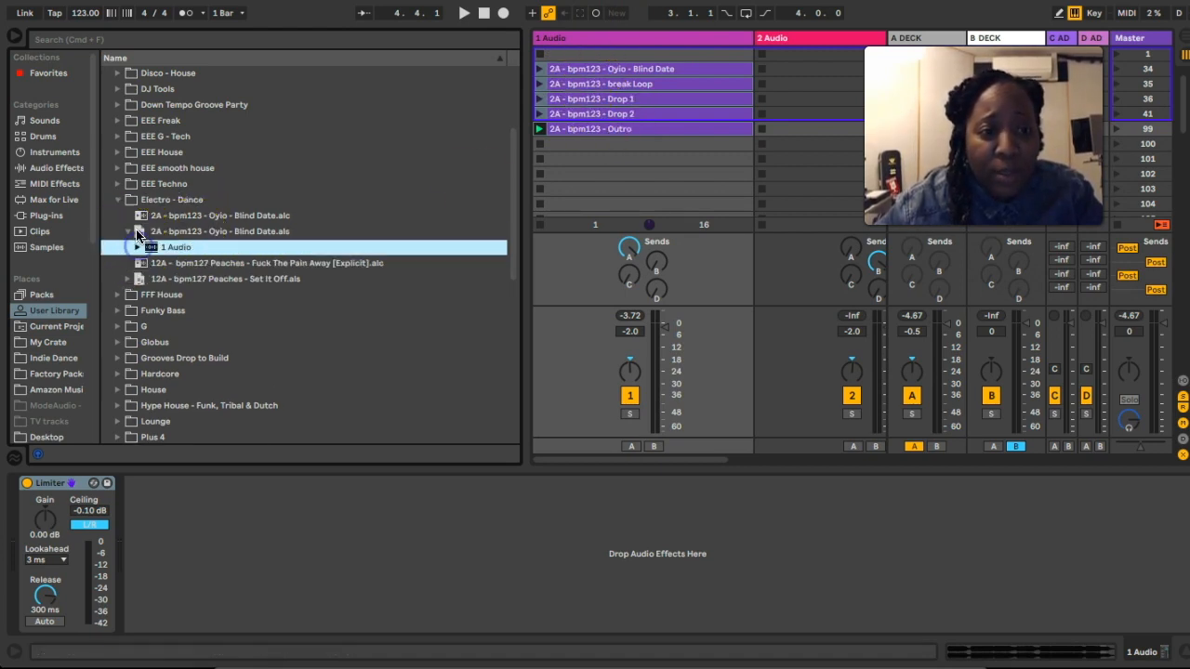
pyautogui.click(137, 233)
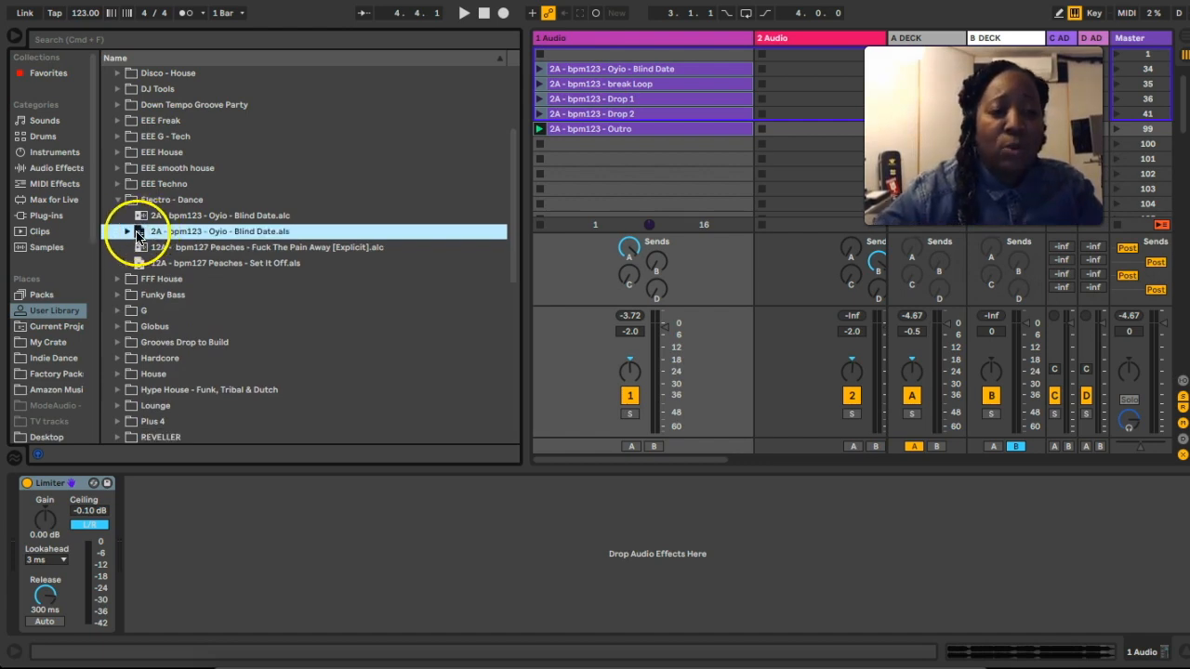
# Step: Load the saved Blind Date .als set into the 2 Audio track as a test and delete its clips
pyautogui.moveTo(137, 233); pyautogui.dragTo(819, 98)
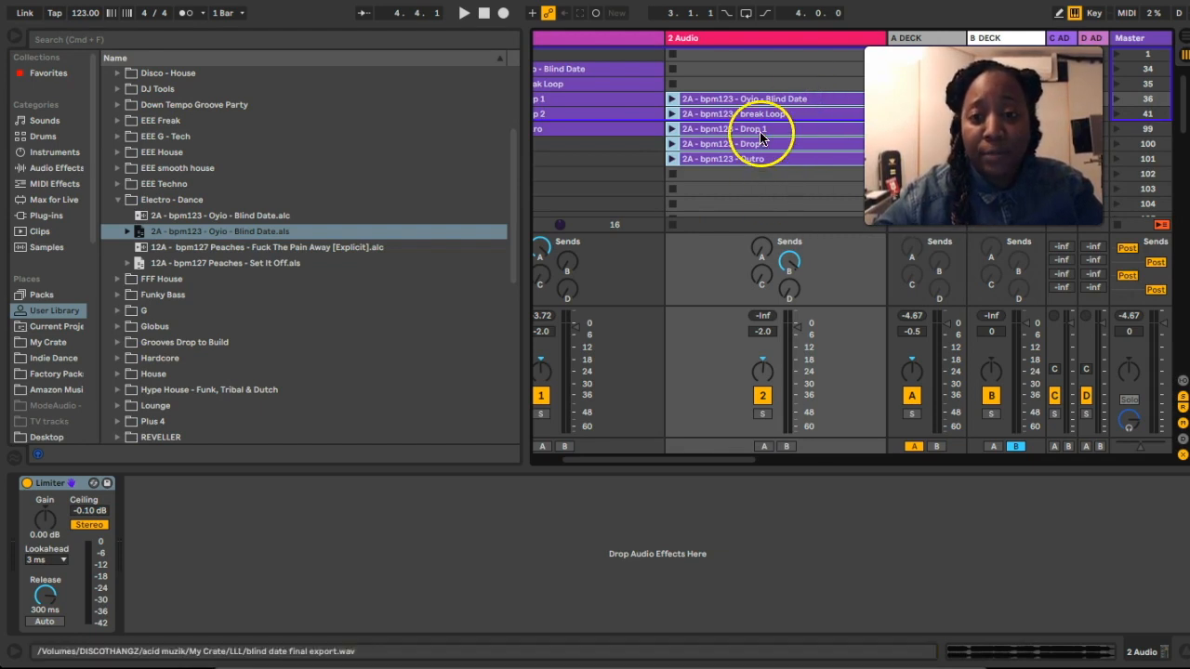
pyautogui.press('Delete')
pyautogui.click(118, 200)
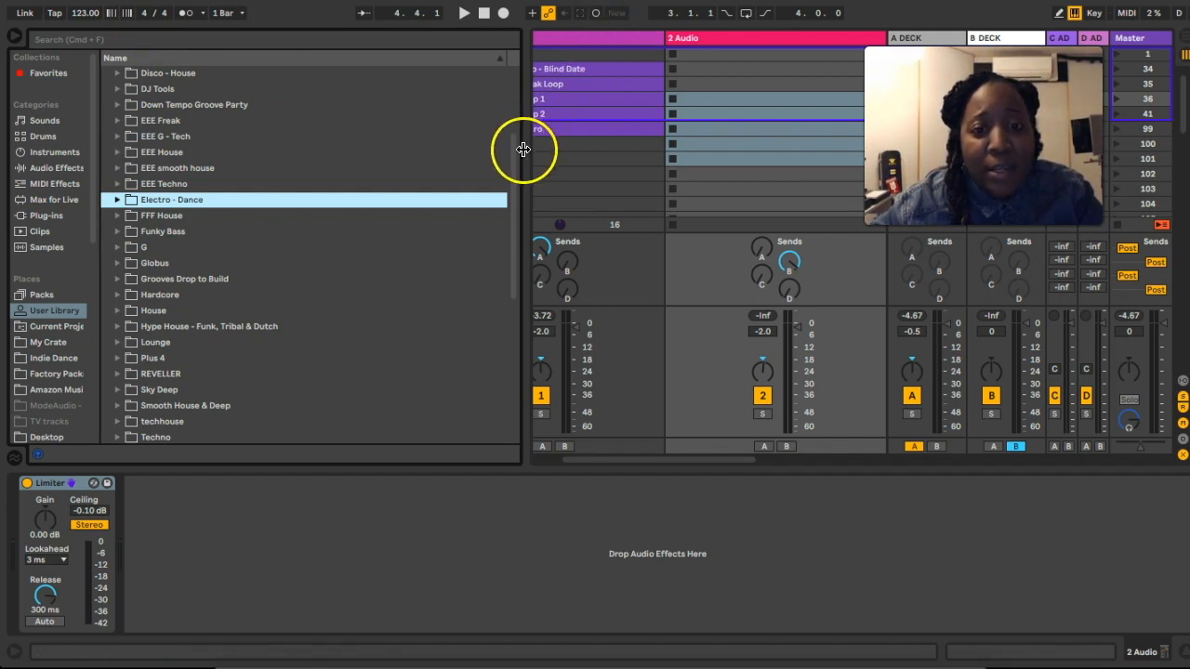
pyautogui.moveTo(521, 146); pyautogui.dragTo(413, 123)
pyautogui.click(468, 123)
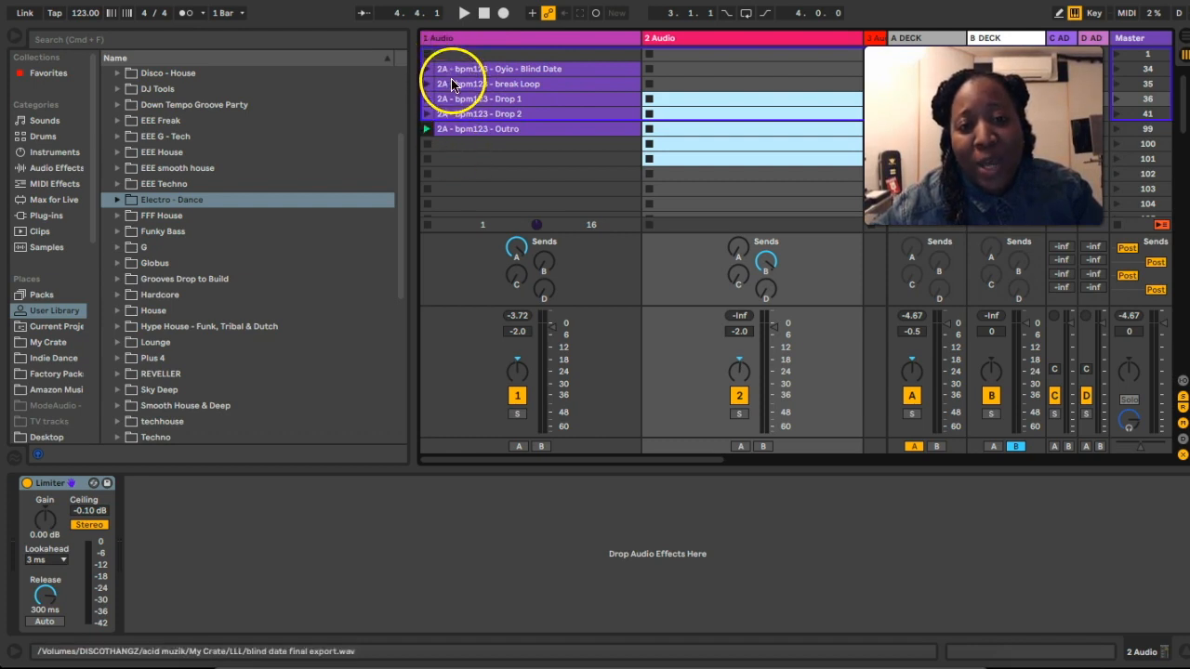
# Step: Search the User Library for "2a" and add the bpm130 See You.alc clip from the REVELLER folder to the 2 Audio track
pyautogui.click(300, 45)
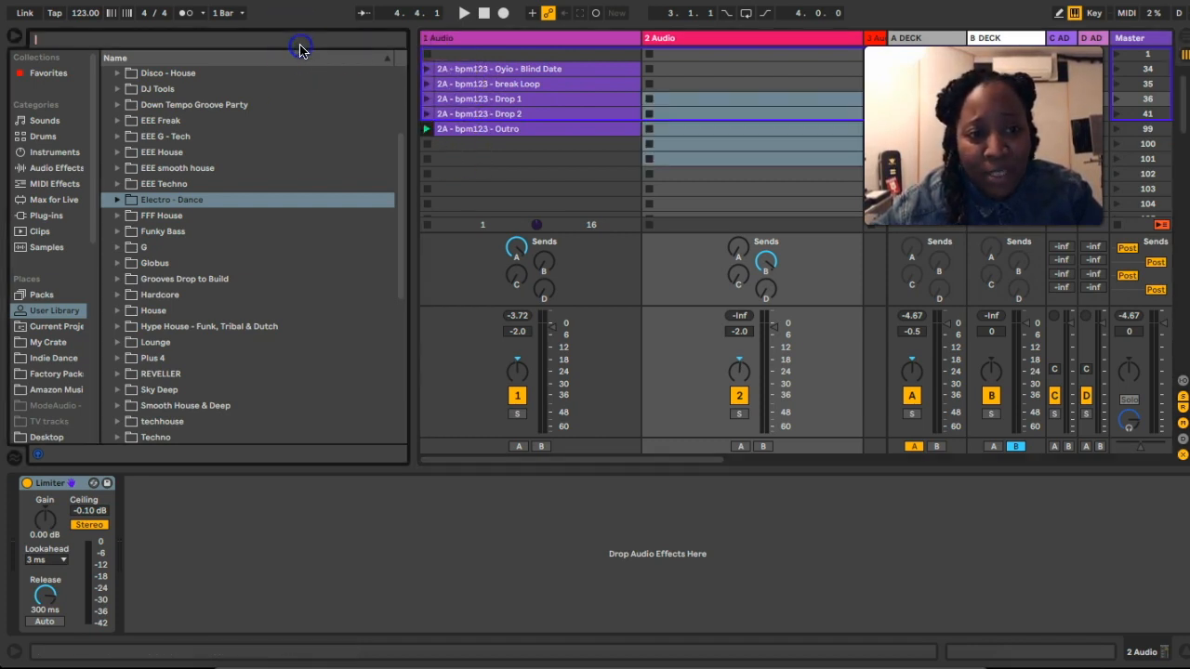
pyautogui.write('2a')
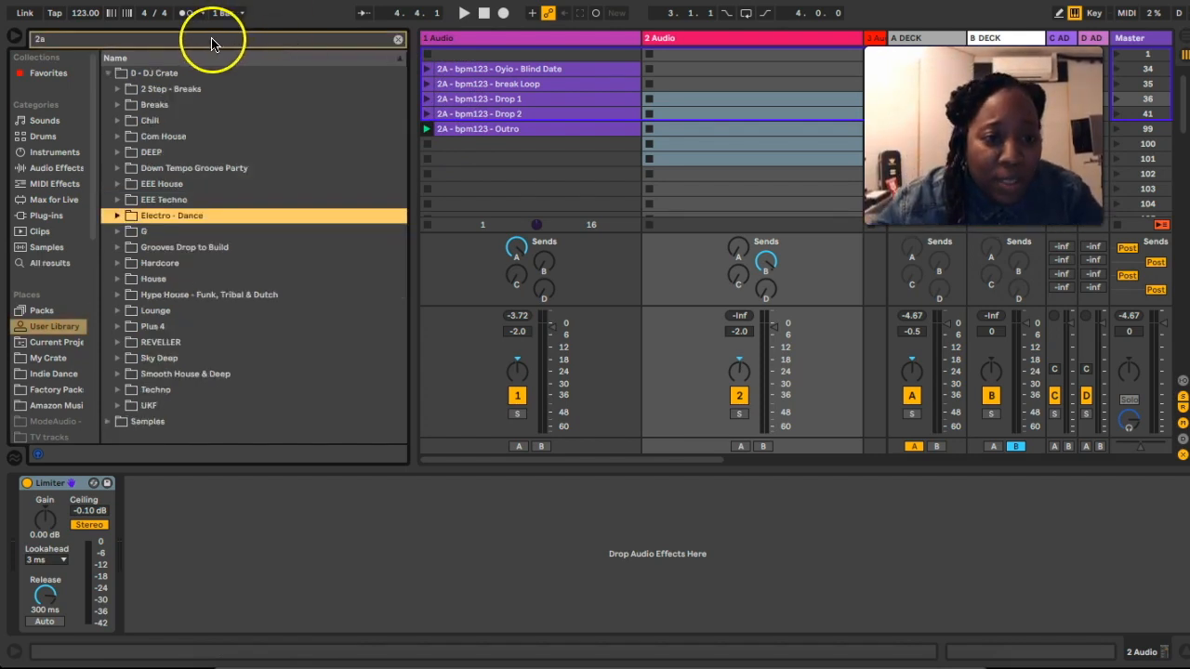
pyautogui.click(129, 344)
pyautogui.click(111, 345)
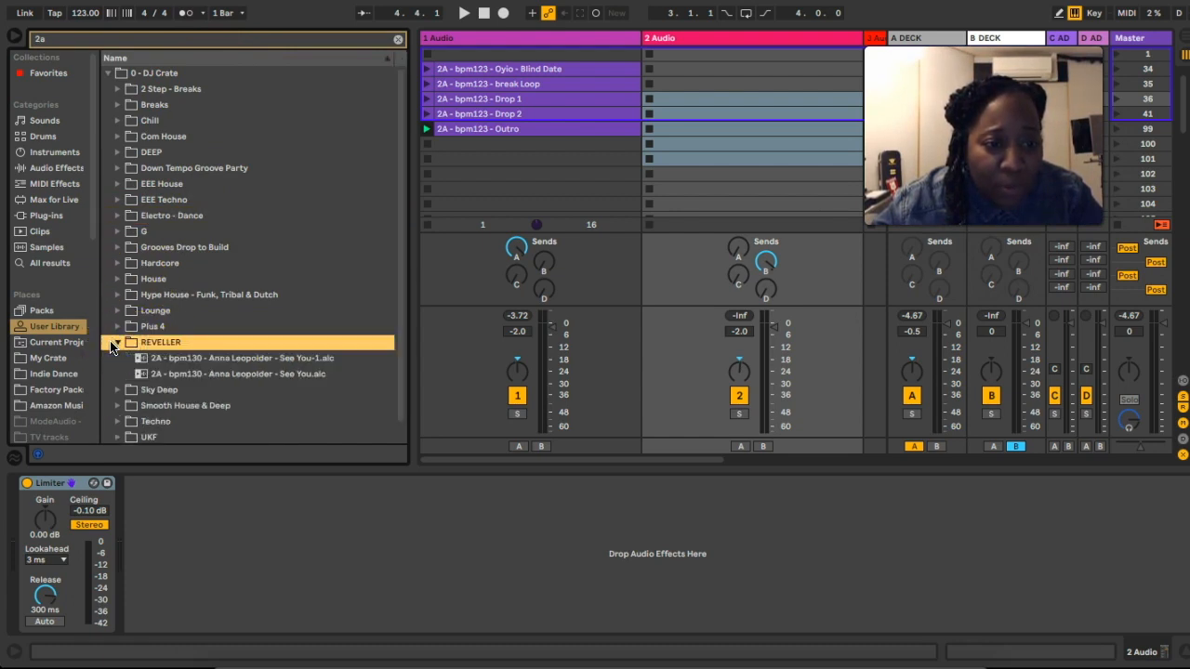
pyautogui.click(270, 375)
pyautogui.moveTo(702, 86); pyautogui.dragTo(704, 130)
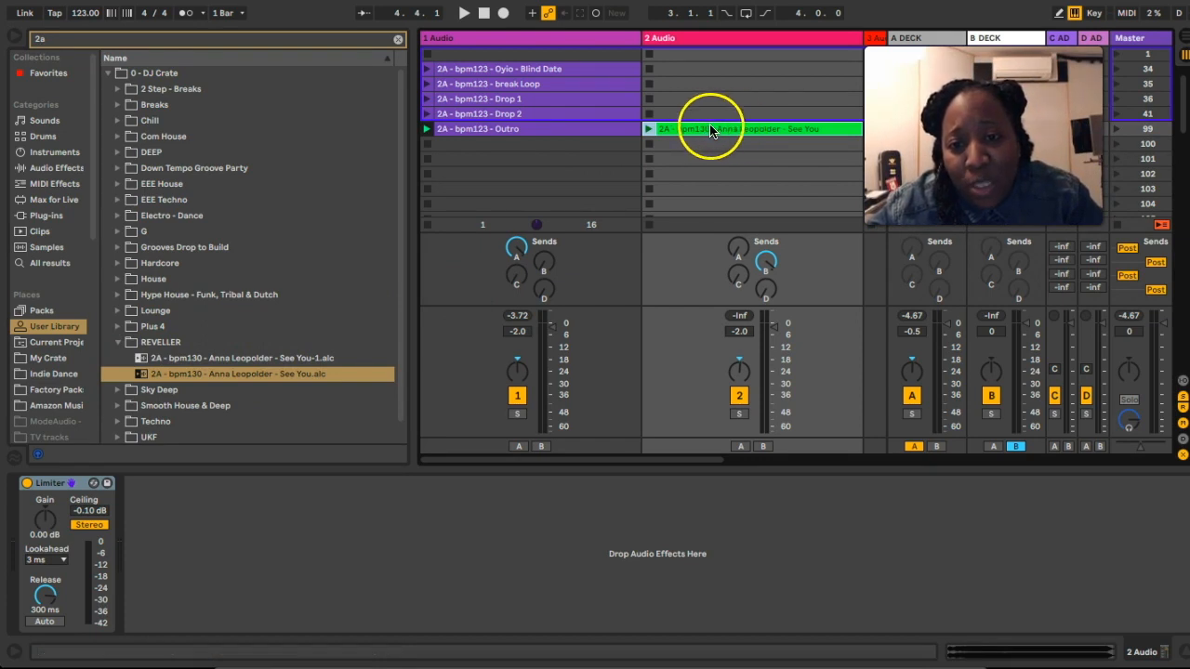
# Step: Build up the See You clips in 2 Audio, moving the third clip's start and loop to 69.1.1, duplicating it and stopping the track
pyautogui.click(711, 131)
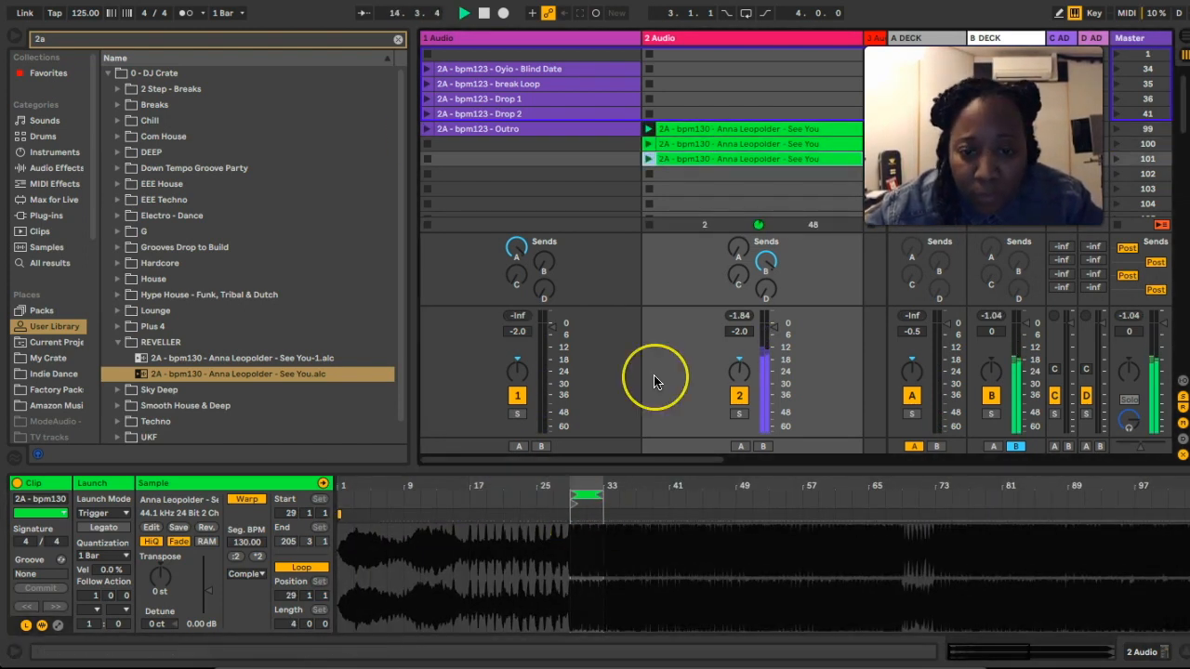
pyautogui.click(649, 159)
pyautogui.moveTo(619, 496); pyautogui.dragTo(920, 496)
pyautogui.press('super+d')
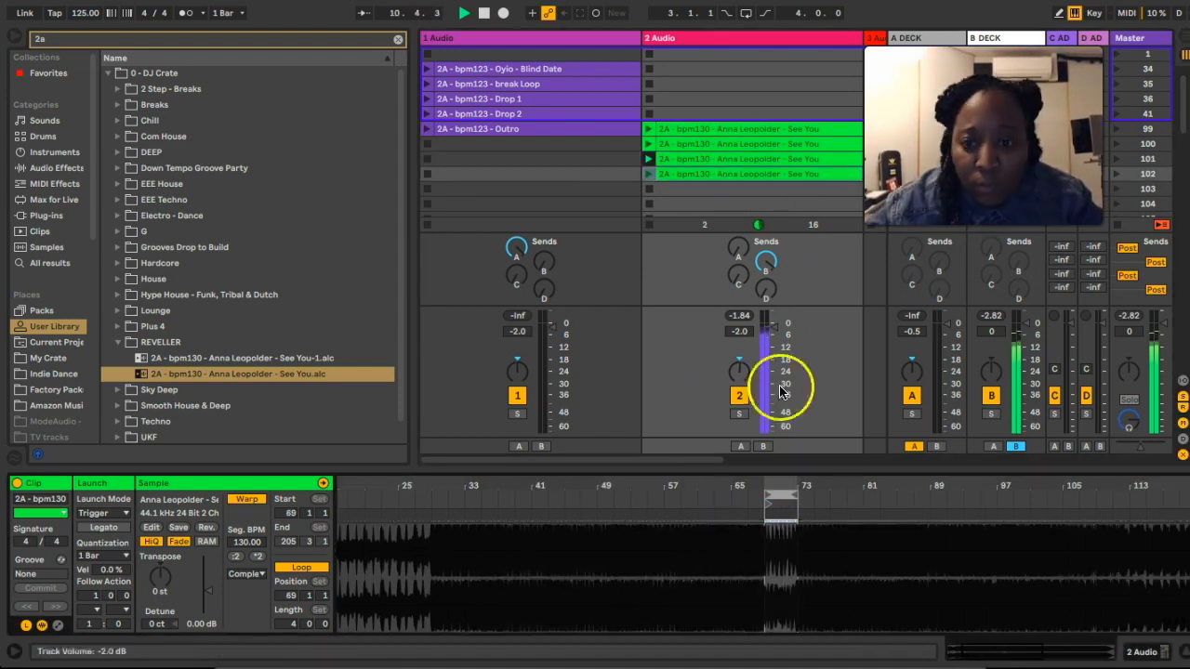
pyautogui.hscroll(10, 775, 504)
pyautogui.click(648, 205)
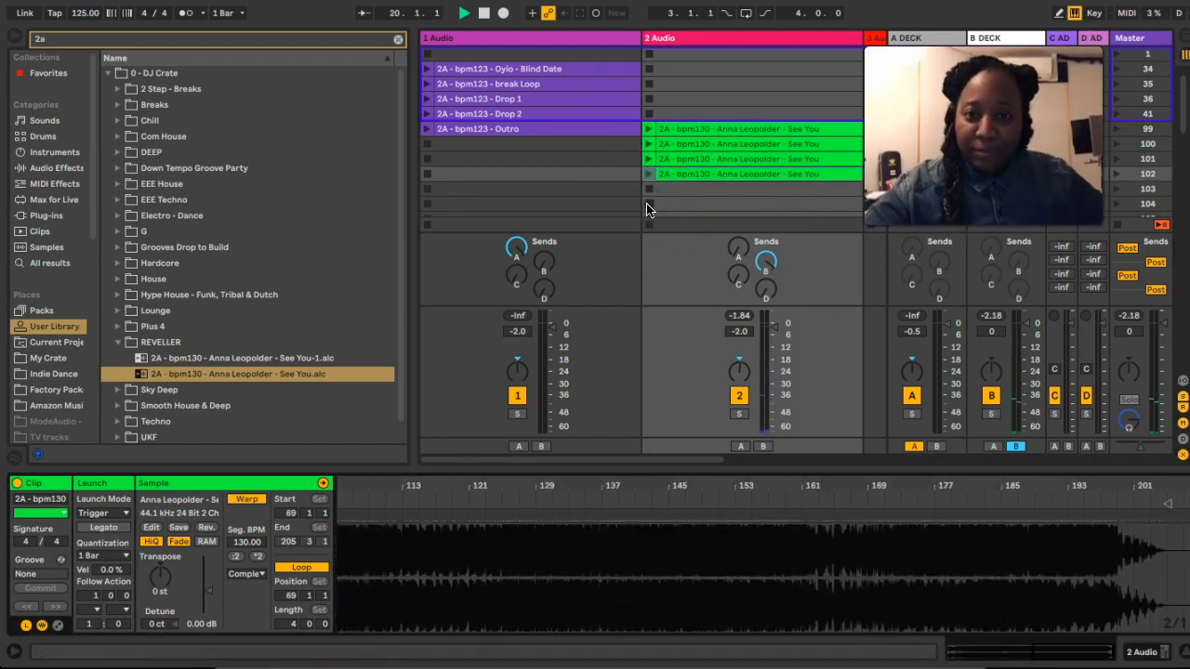
pyautogui.click(679, 128)
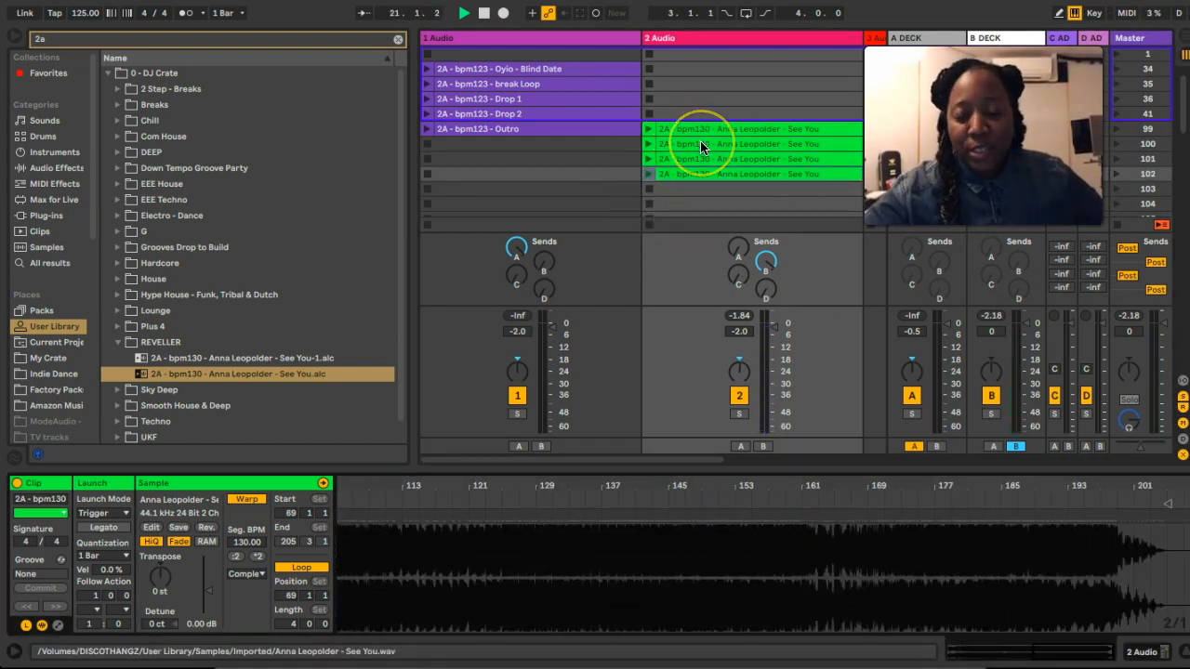
pyautogui.click(711, 173)
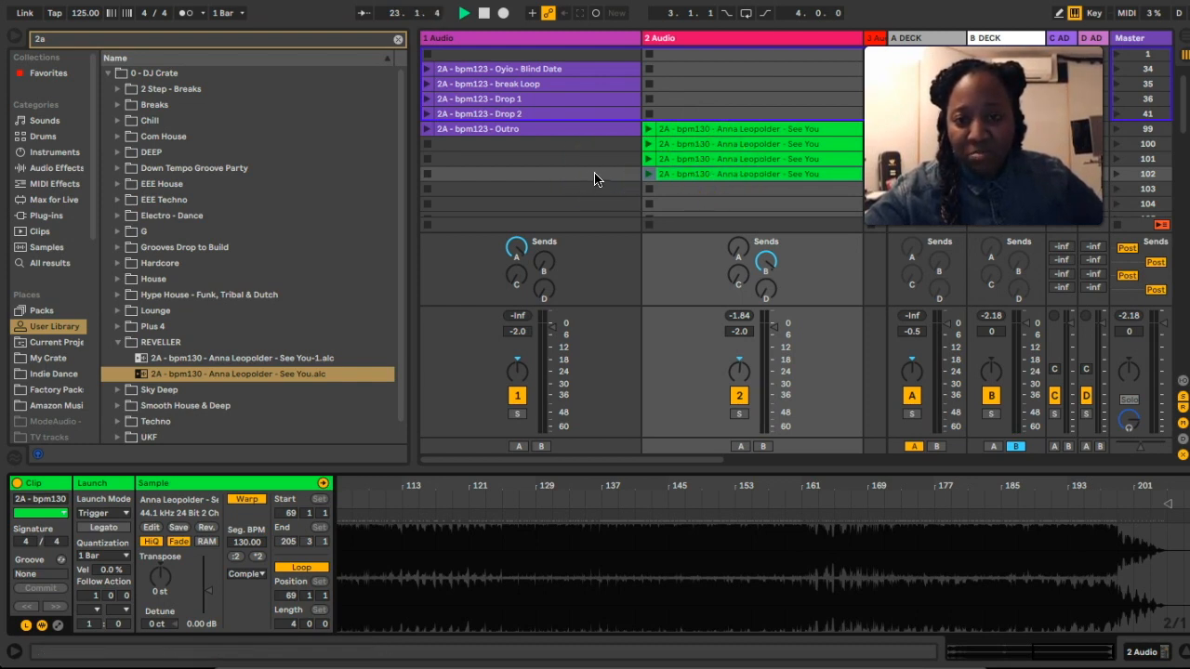
pyautogui.click(755, 159)
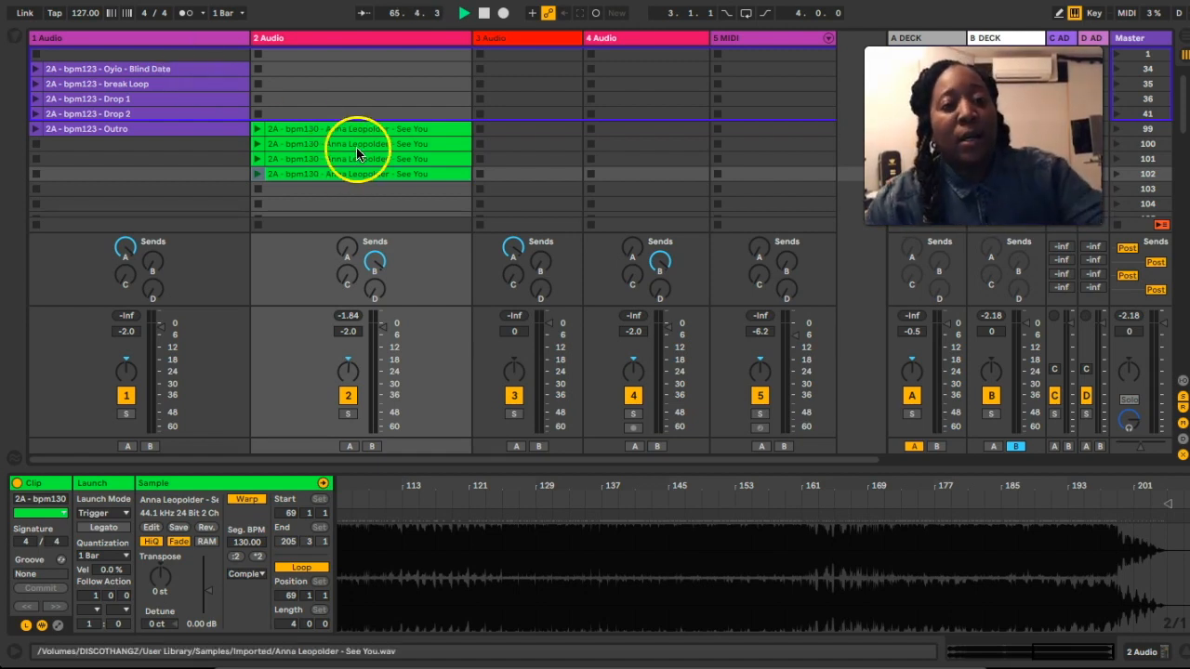
# Step: Select the clips of both tracks together, from the first Blind Date clip through the fourth See You clip
pyautogui.click(170, 71)
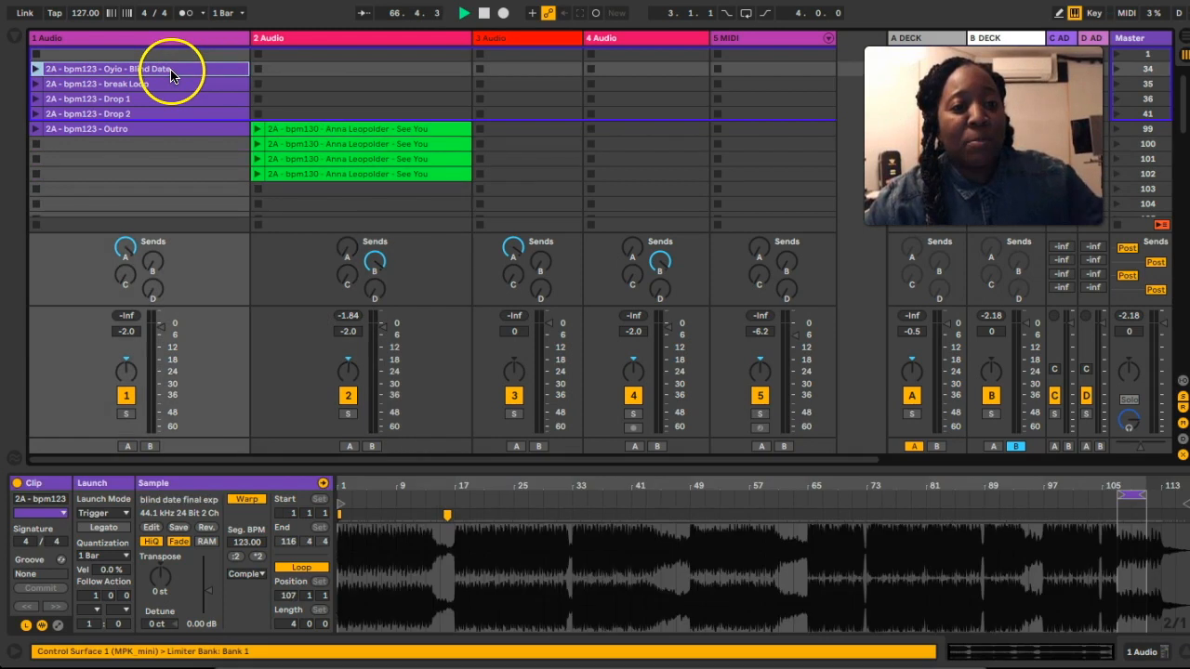
pyautogui.scroll(-4, 327, 116)
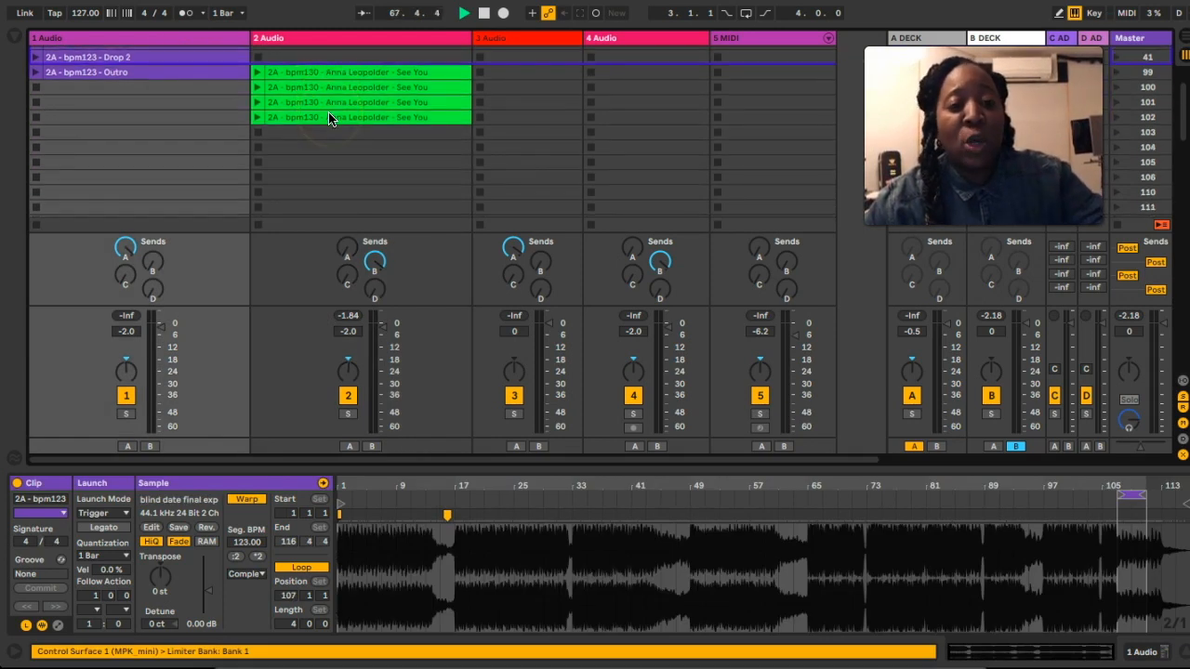
pyautogui.keyDown('shift'); pyautogui.click(354, 118); pyautogui.keyUp('shift')
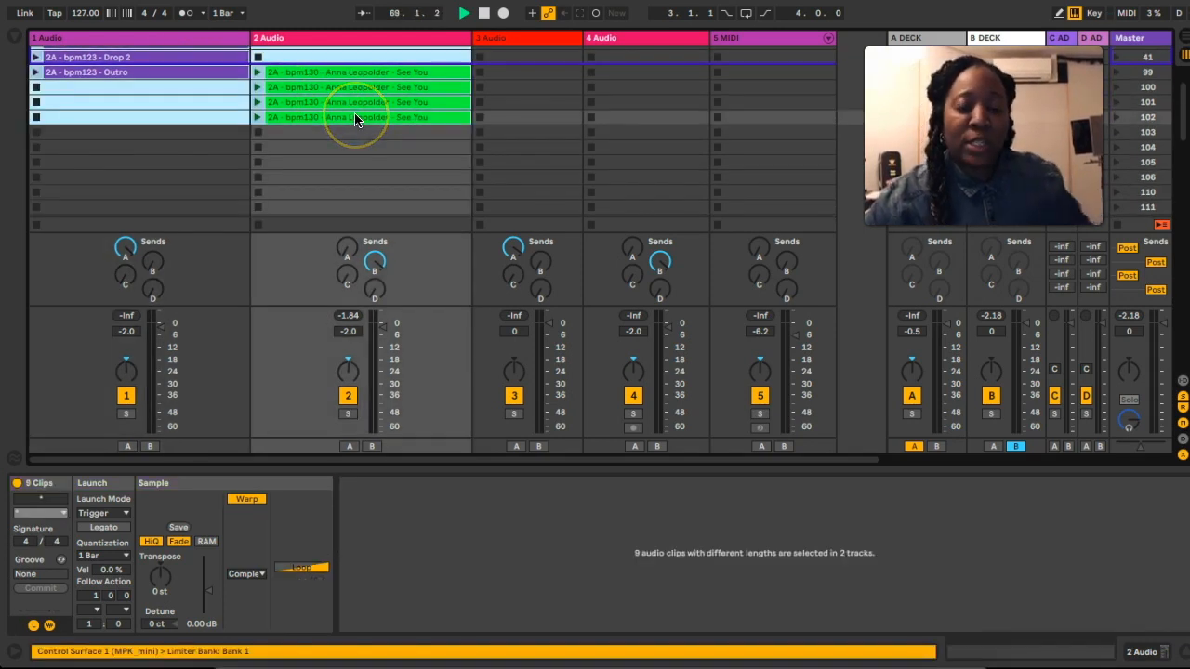
pyautogui.scroll(4, 354, 118)
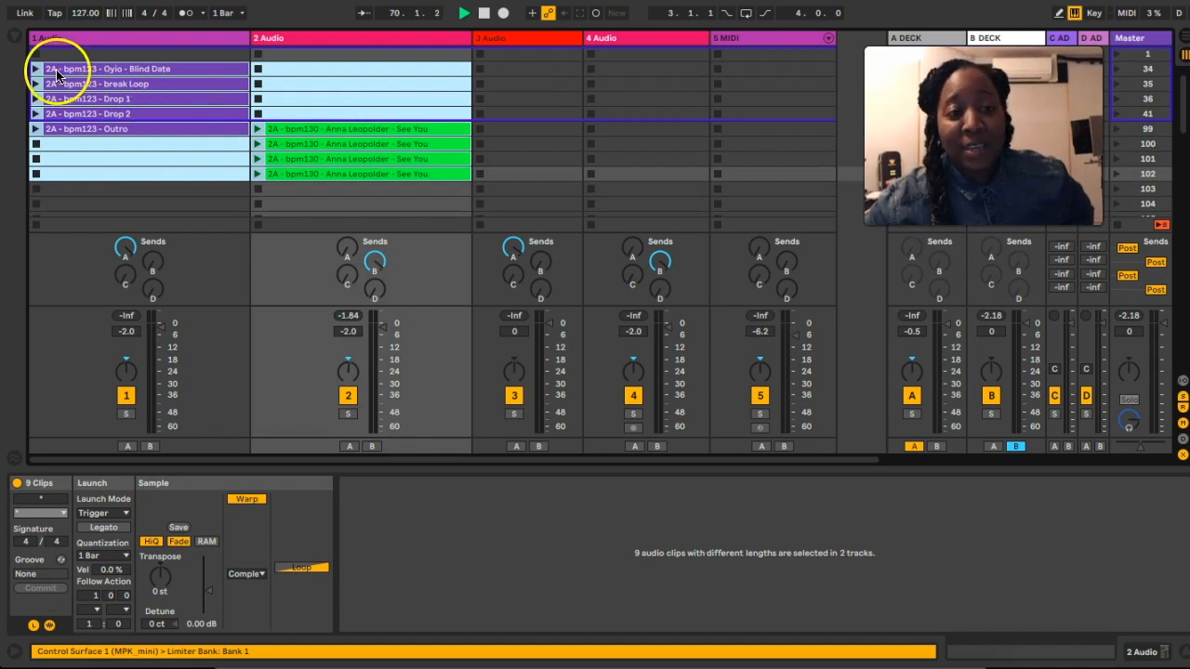
# Step: Save the selected clips of both tracks as one set named Oyio Pack in the User Library's Electro - Dance folder
pyautogui.click(13, 39)
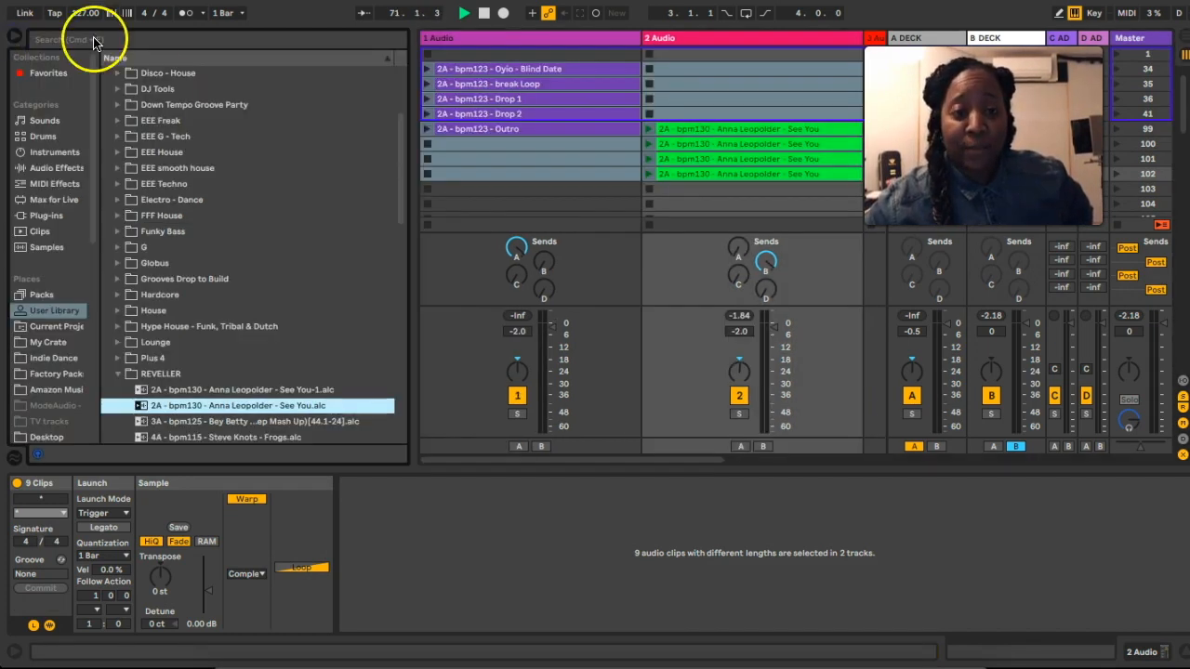
pyautogui.click(118, 376)
pyautogui.scroll(5, 226, 232)
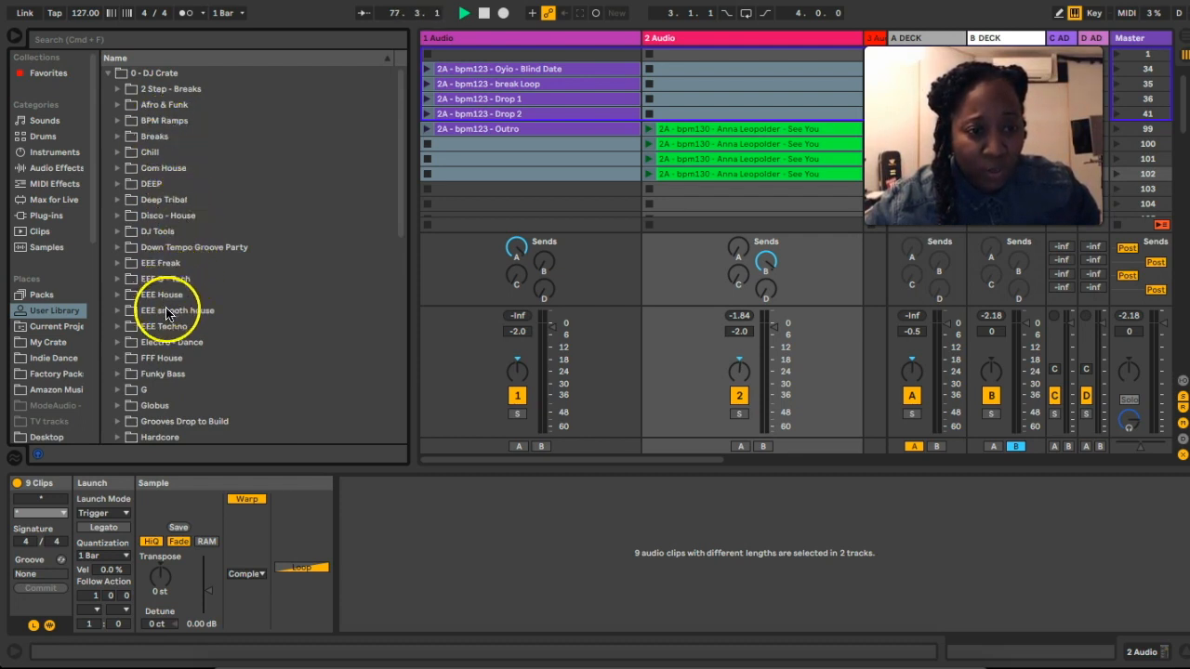
pyautogui.click(173, 343)
pyautogui.click(118, 342)
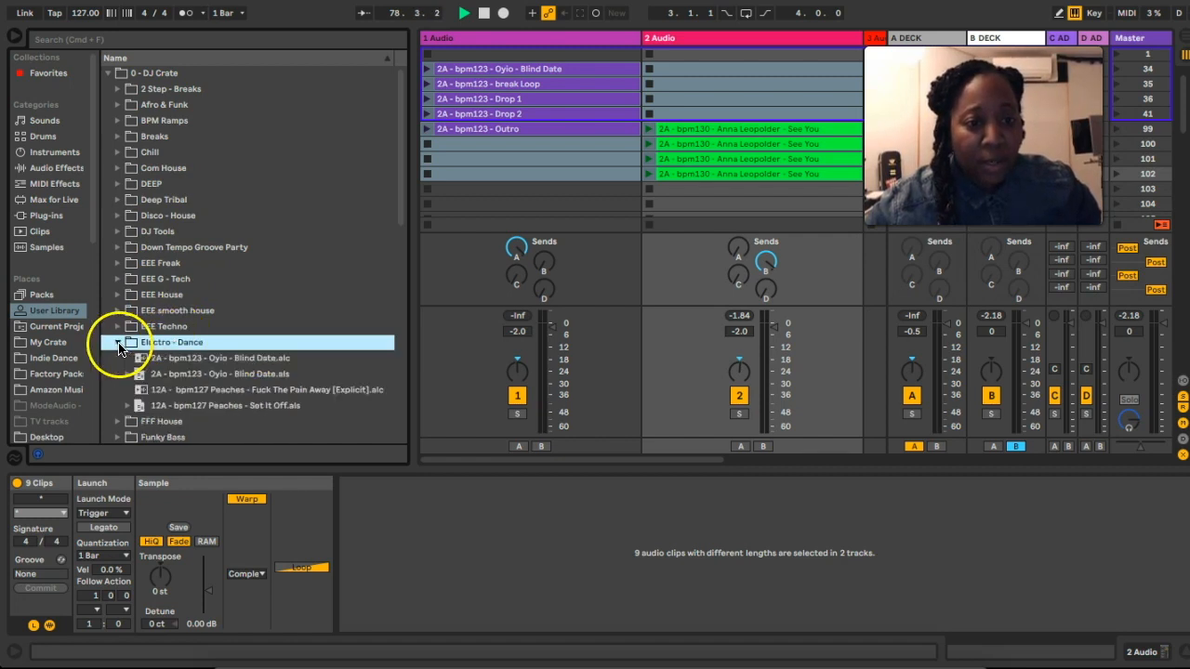
pyautogui.scroll(-4, 176, 248)
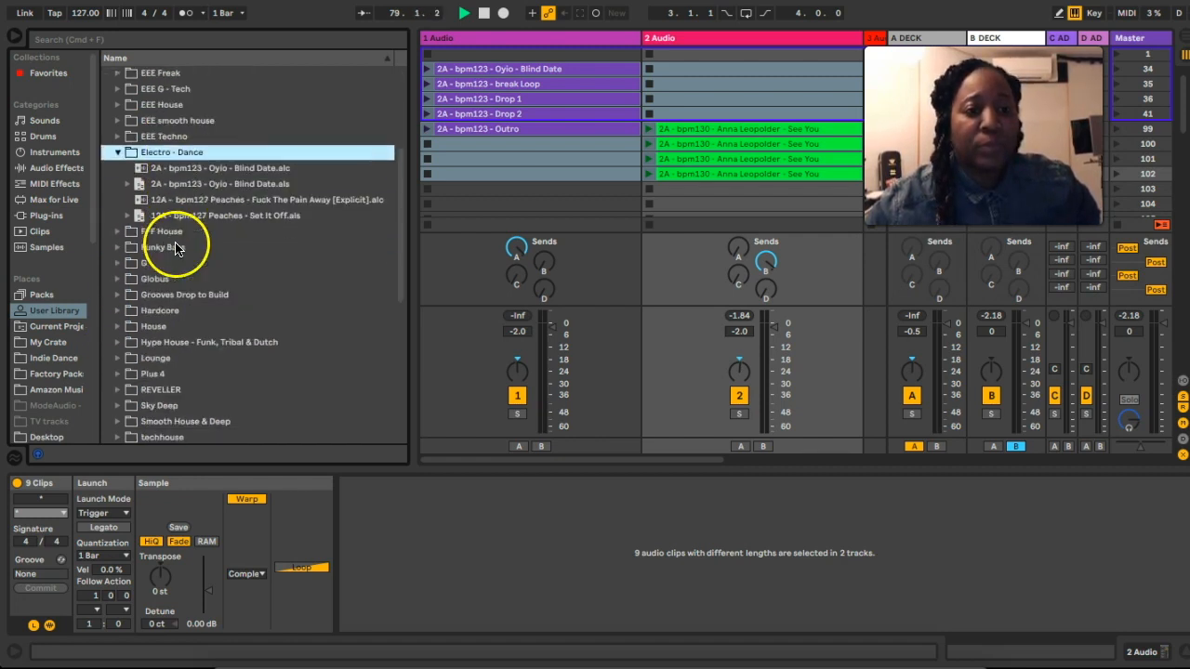
pyautogui.click(496, 71)
pyautogui.moveTo(490, 72); pyautogui.dragTo(289, 152)
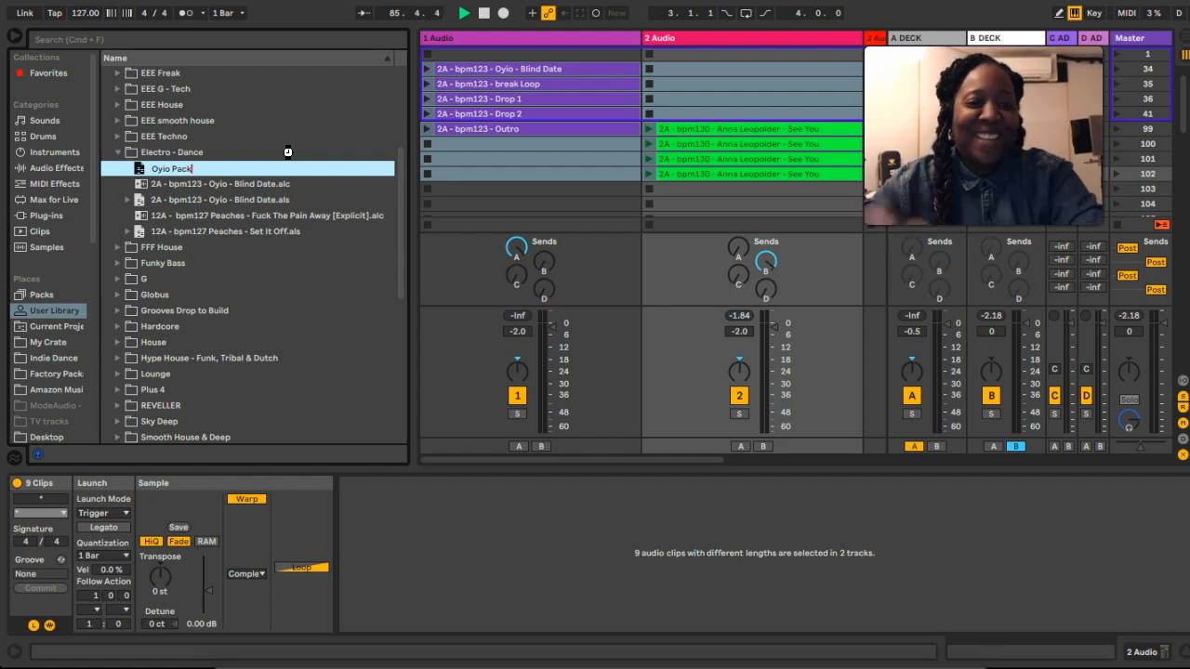
pyautogui.press('Return')
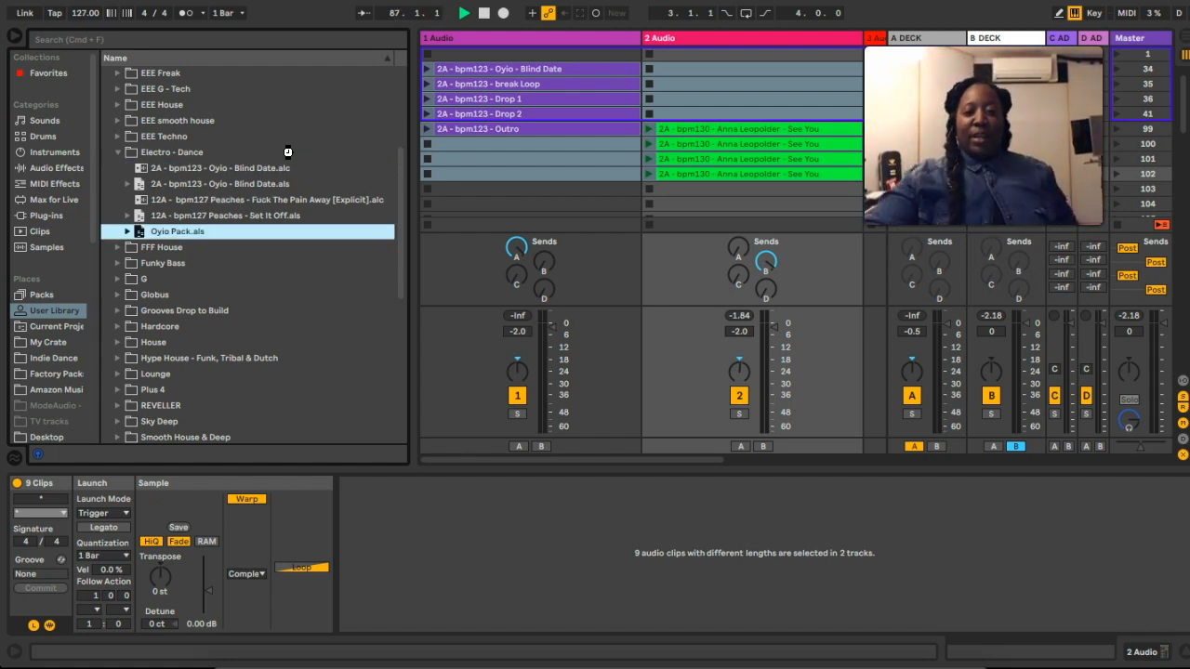
# Step: Delete all Blind Date and See You clips from the 1 Audio and 2 Audio tracks
pyautogui.click(741, 188)
pyautogui.moveTo(741, 189); pyautogui.dragTo(530, 70)
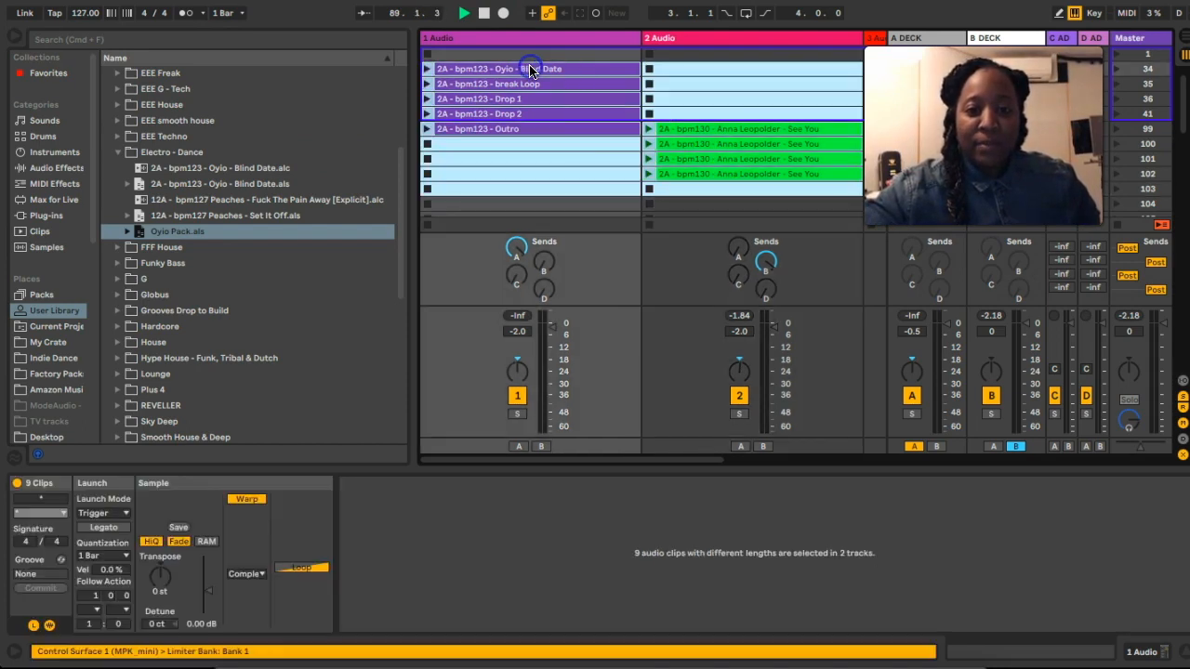
pyautogui.press('Delete')
pyautogui.click(530, 72)
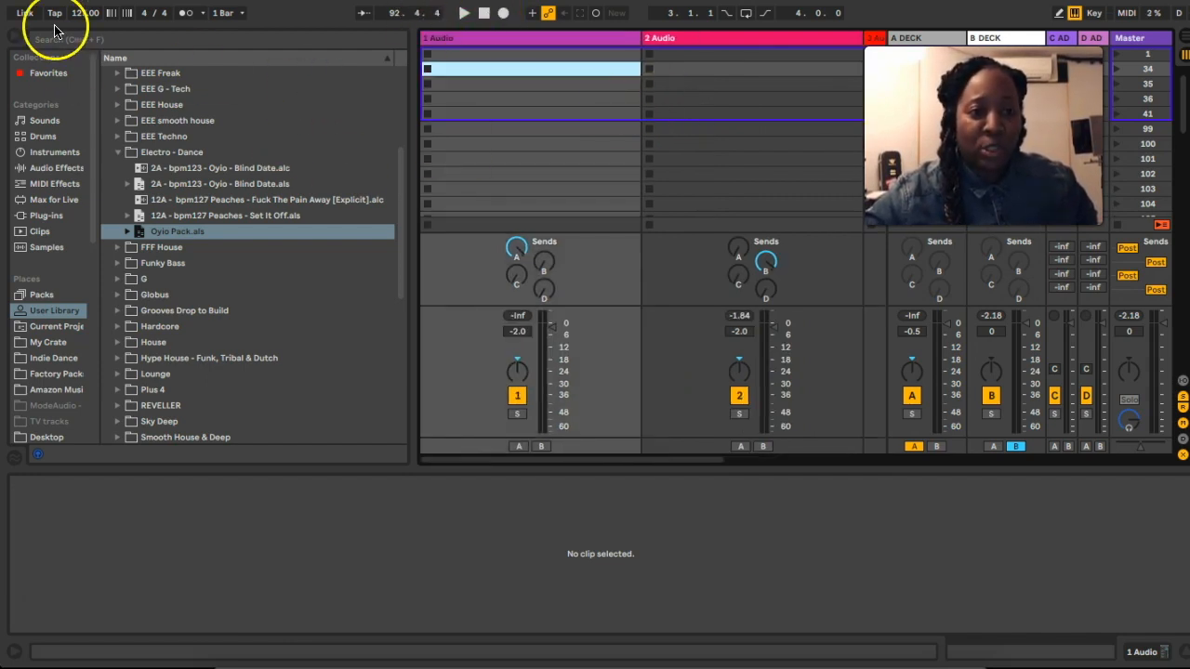
# Step: In the set with the Sample tracks, load Oyio Pack.als from the browser into the first track's second slot as a test, and undo it
pyautogui.click(17, 44)
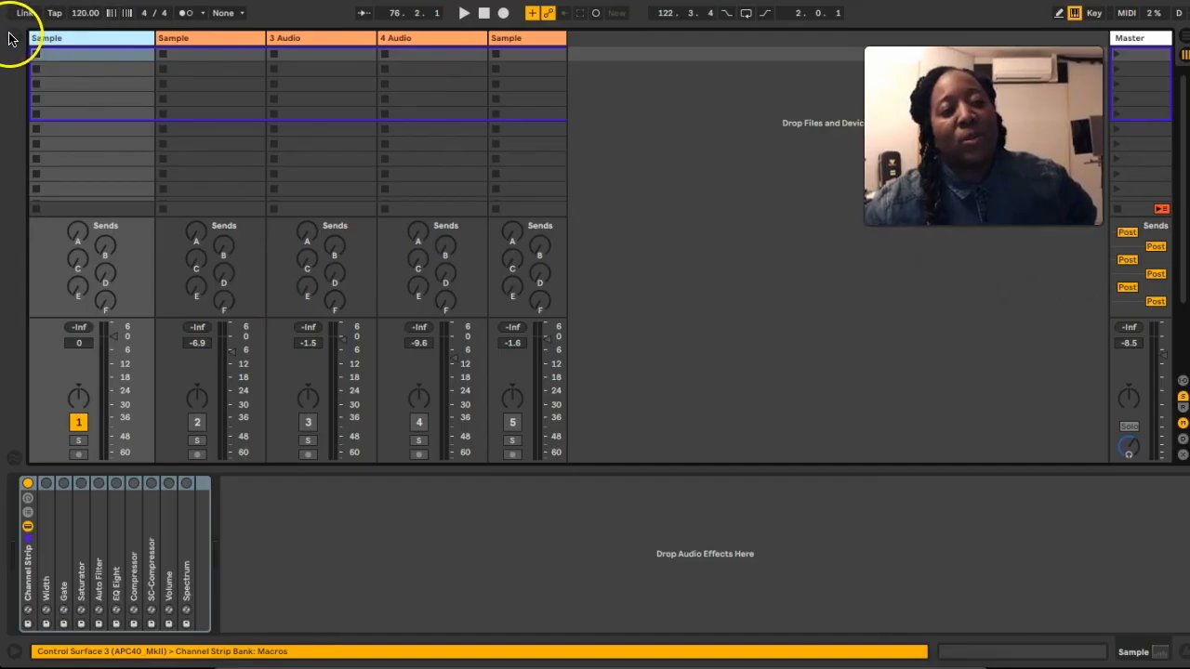
pyautogui.click(11, 39)
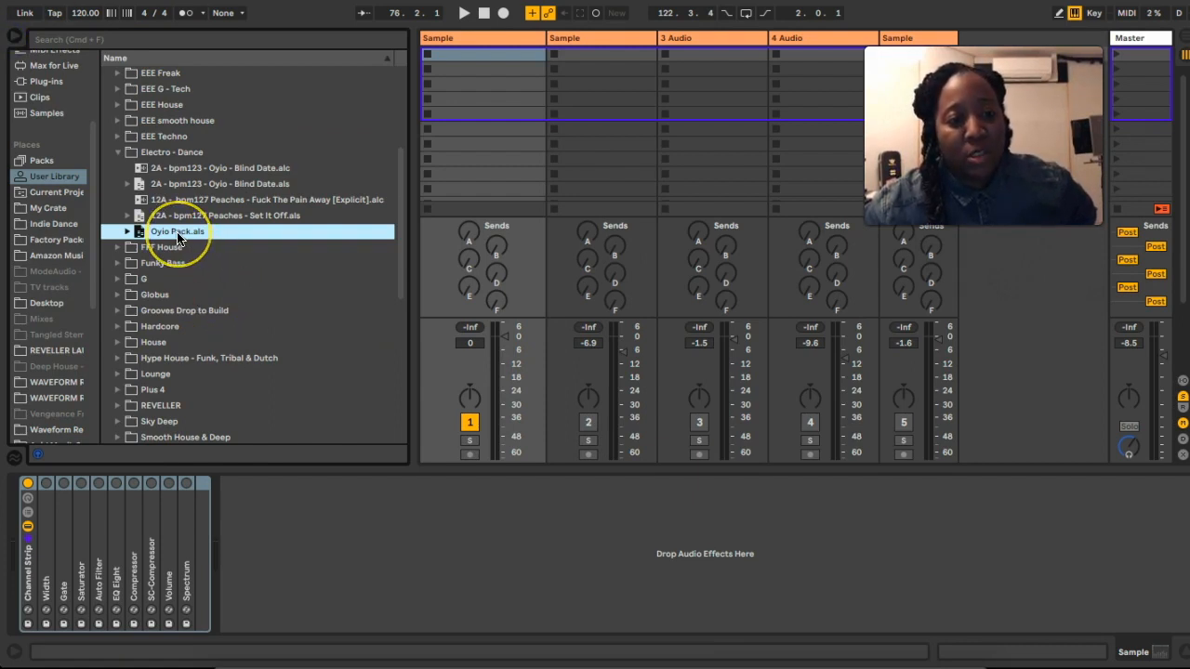
pyautogui.moveTo(178, 238); pyautogui.dragTo(505, 66)
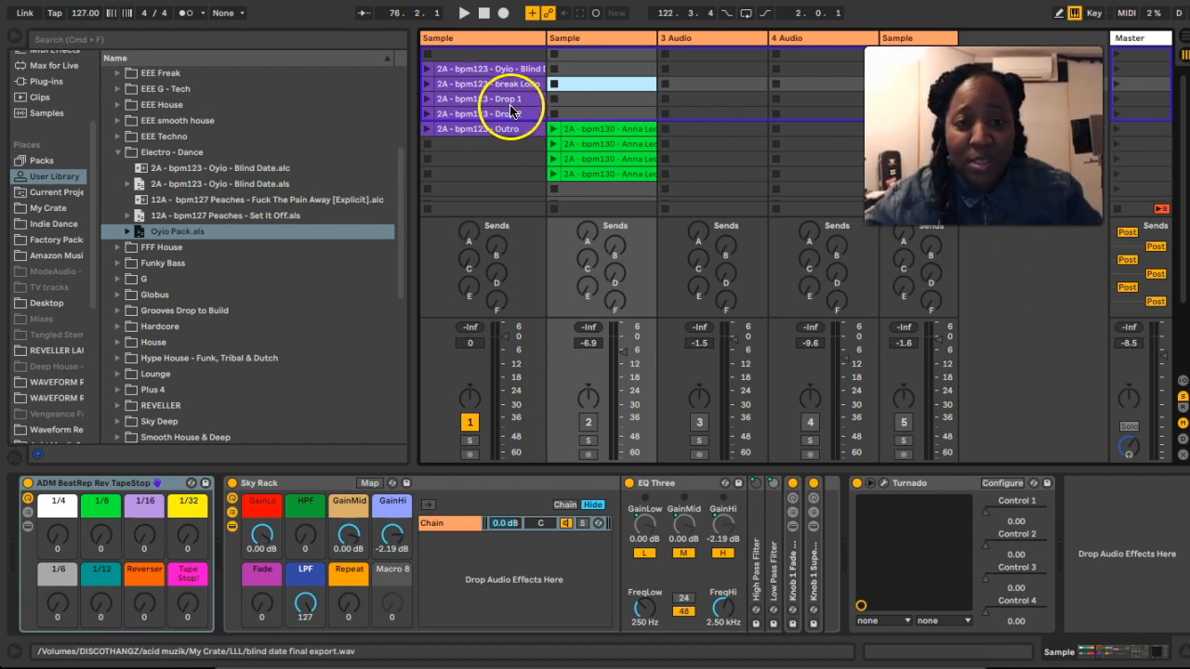
pyautogui.press('super+z')
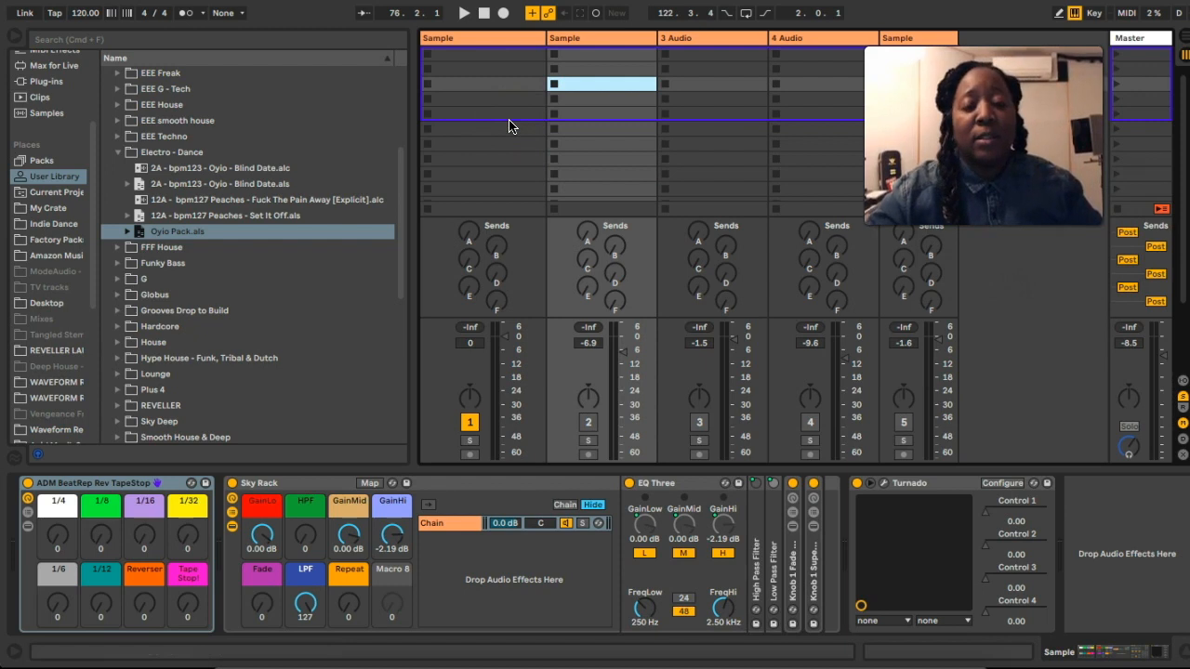